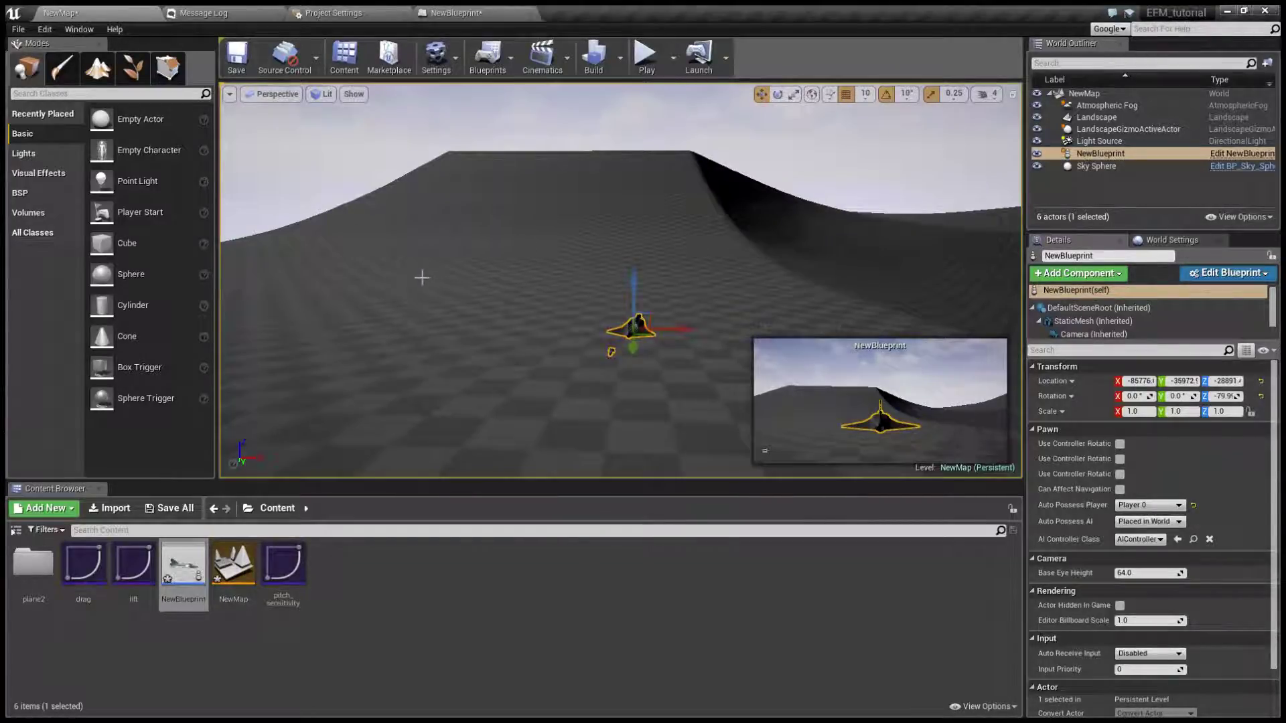
Set the selected landscape's Z scale to 1.0 to flatten the hilly terrain
alt+drag(422, 277, 412, 286)
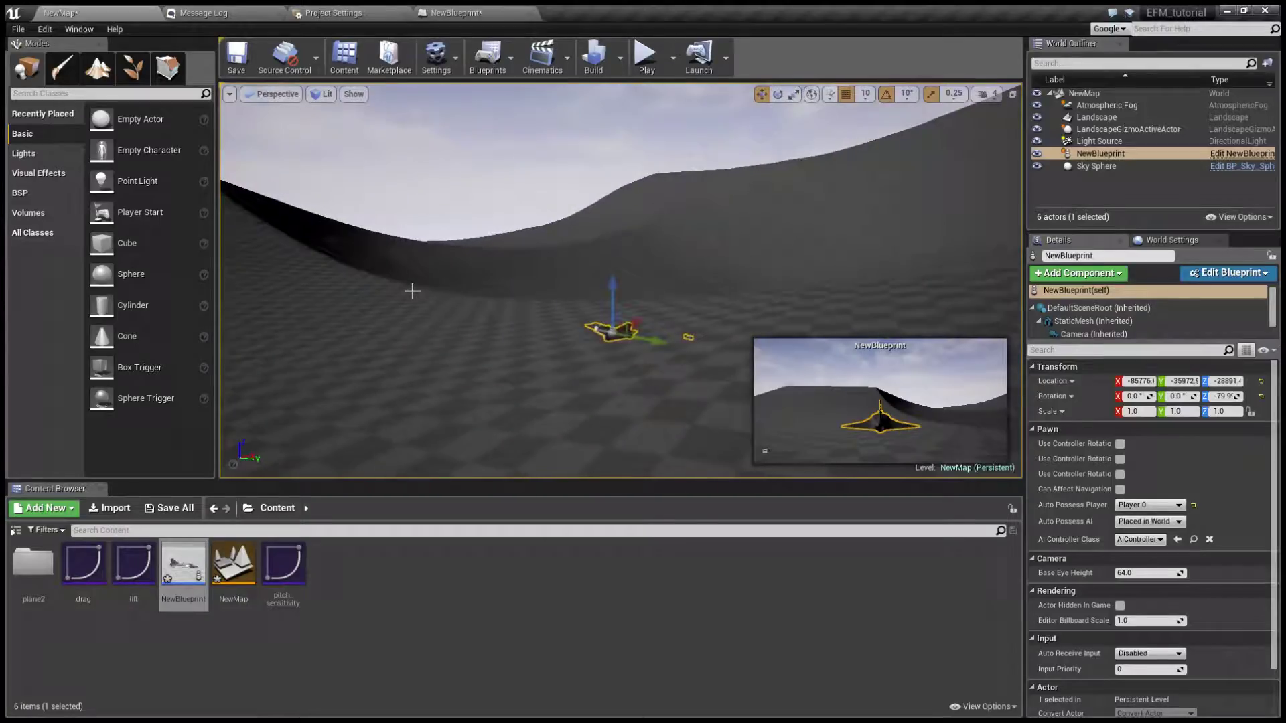
click(529, 274)
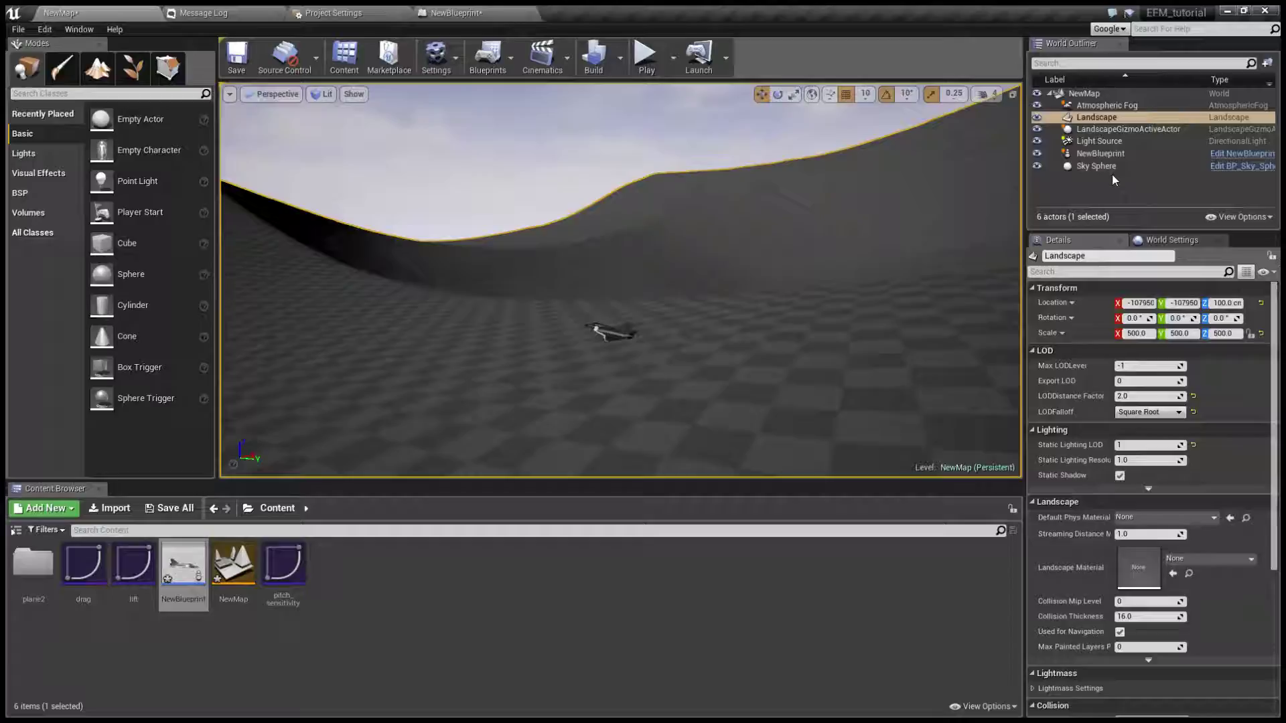
right_drag(723, 262, 676, 265)
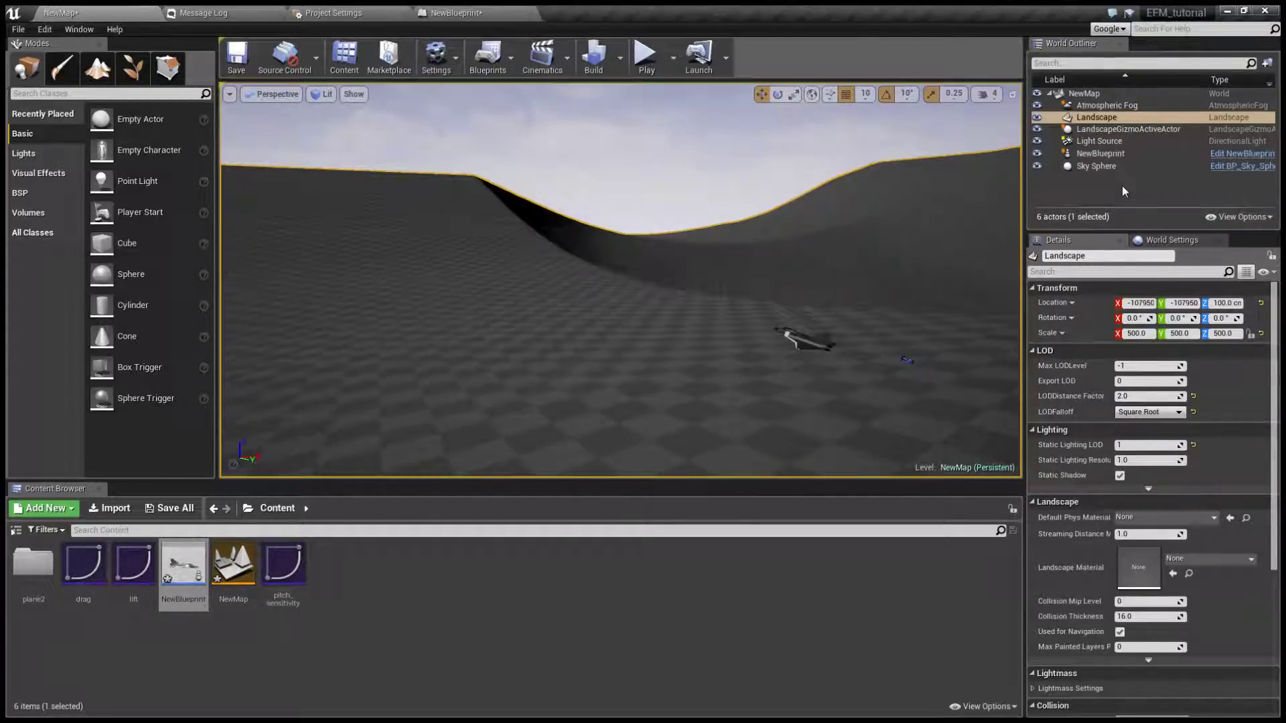
click(1232, 334)
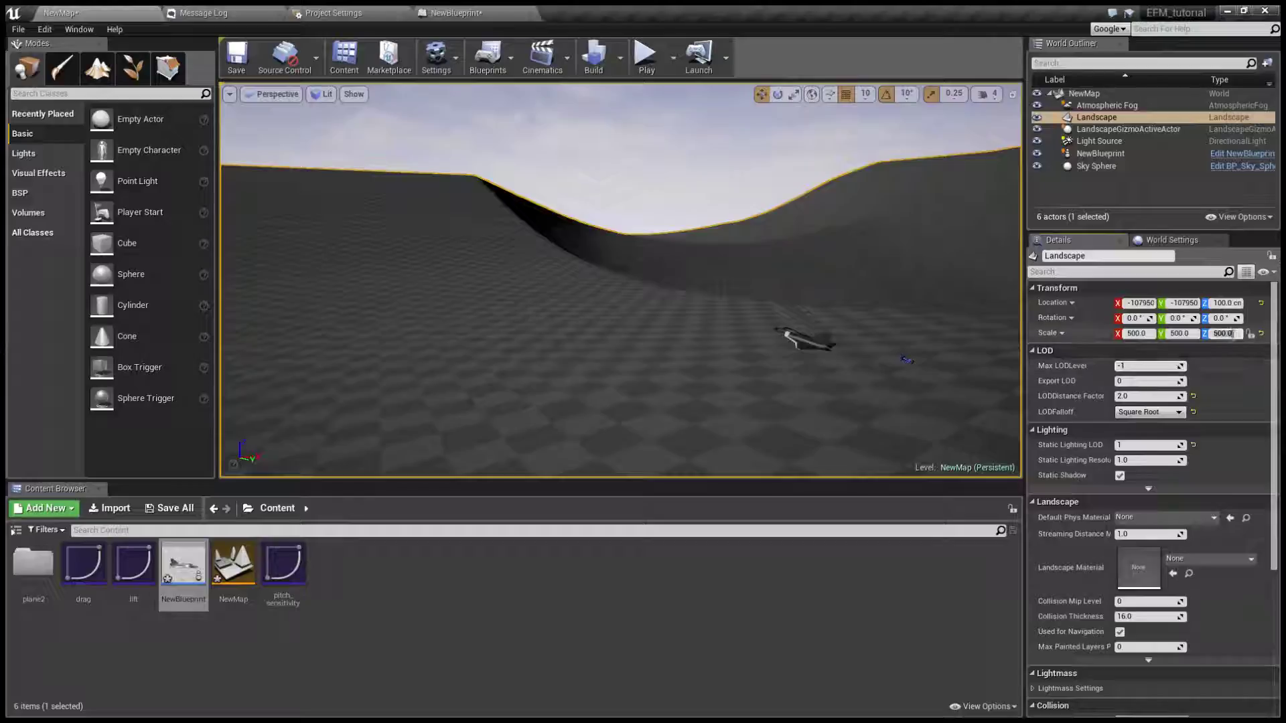
text(0)
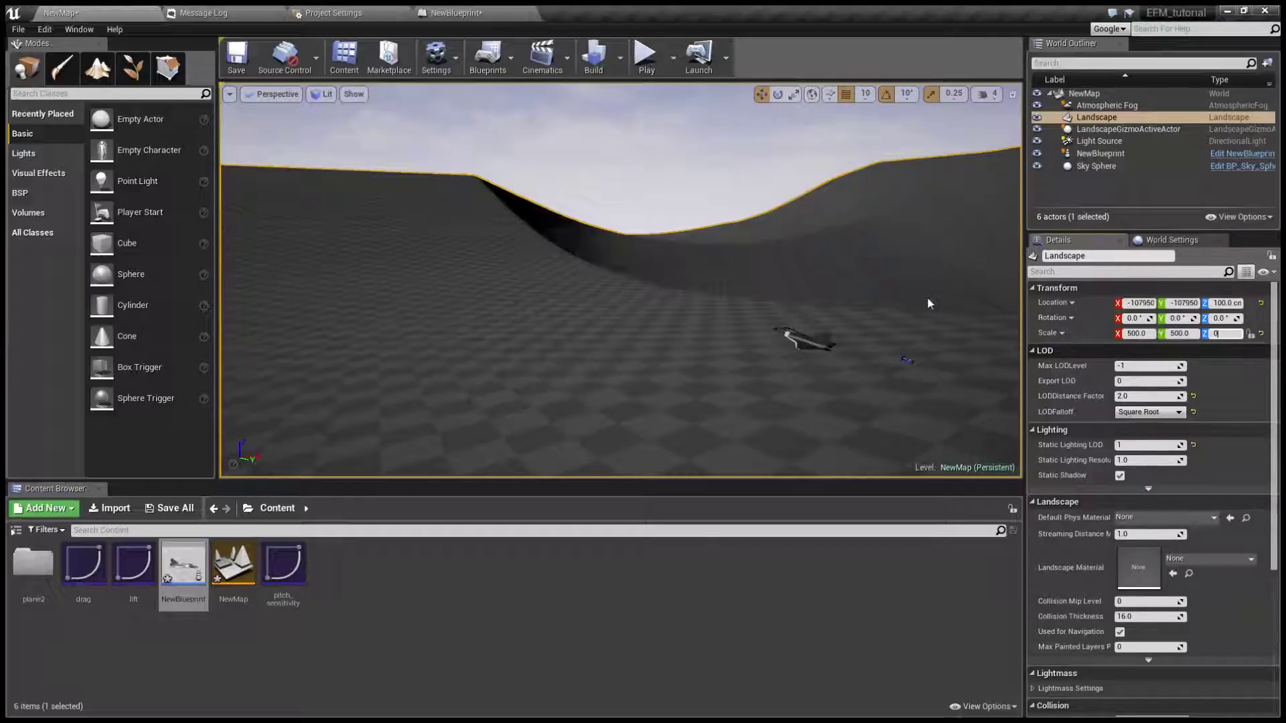
click(801, 276)
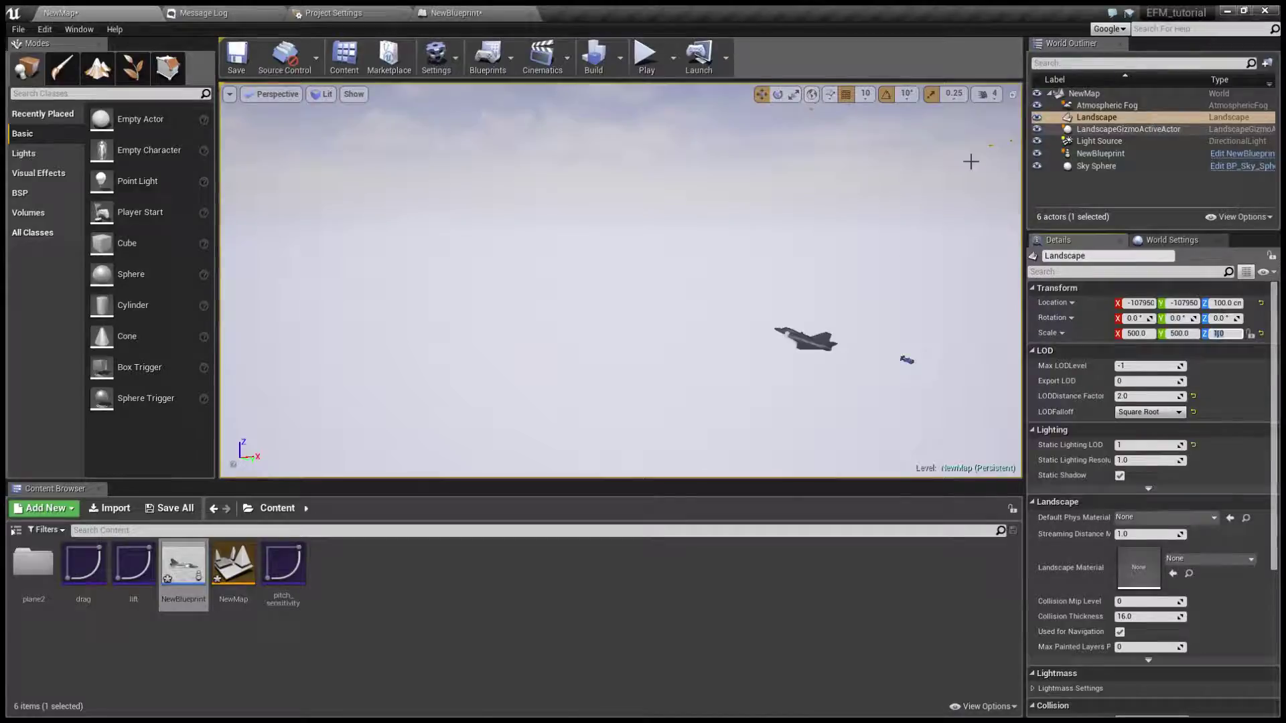
Select the Atmospheric Fog actor in the World Outliner and focus the view on it
mouse_move(970, 161)
right_down()
mouse_move(970, 94)
mouse_move(971, 160)
right_up()
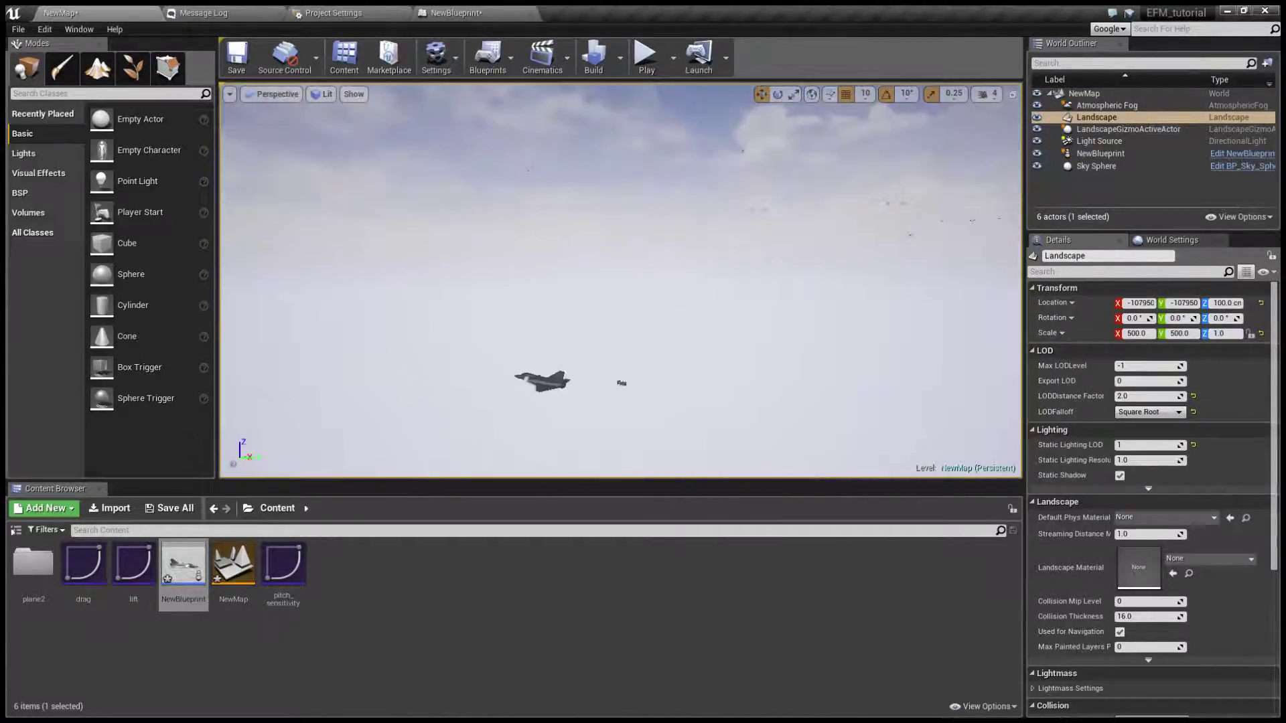
right_drag(662, 233, 705, 235)
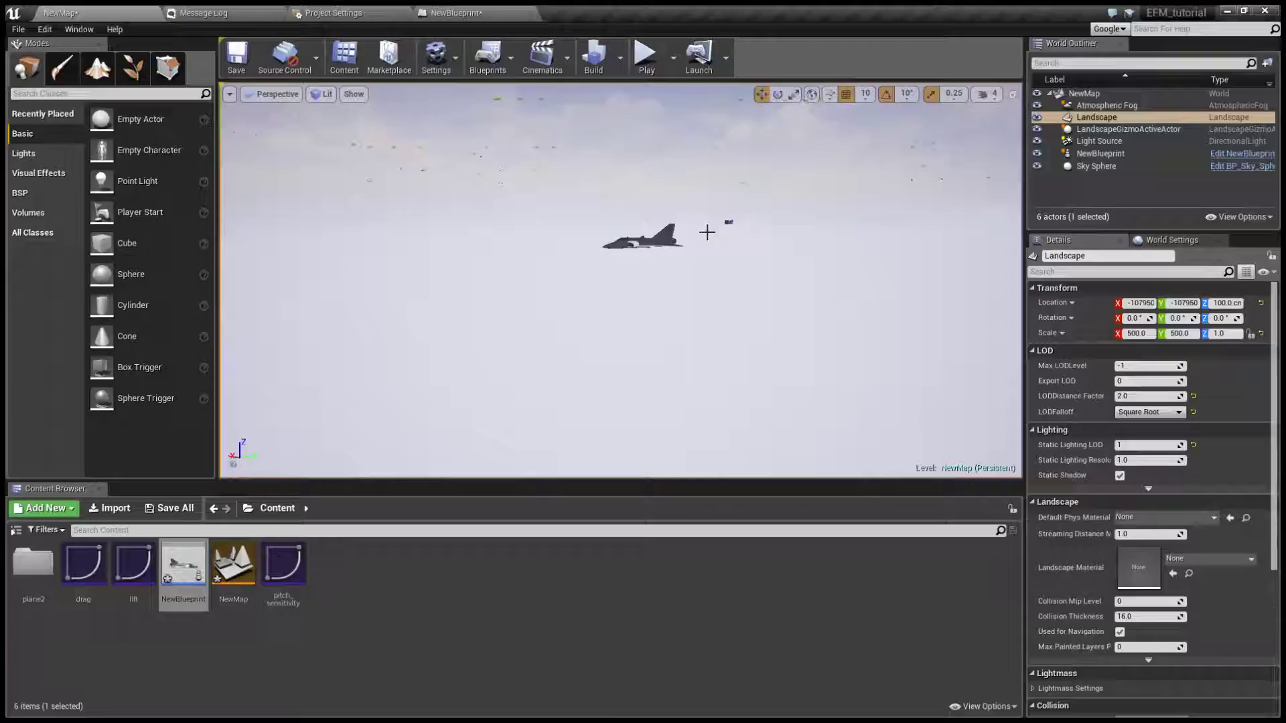
click(1099, 108)
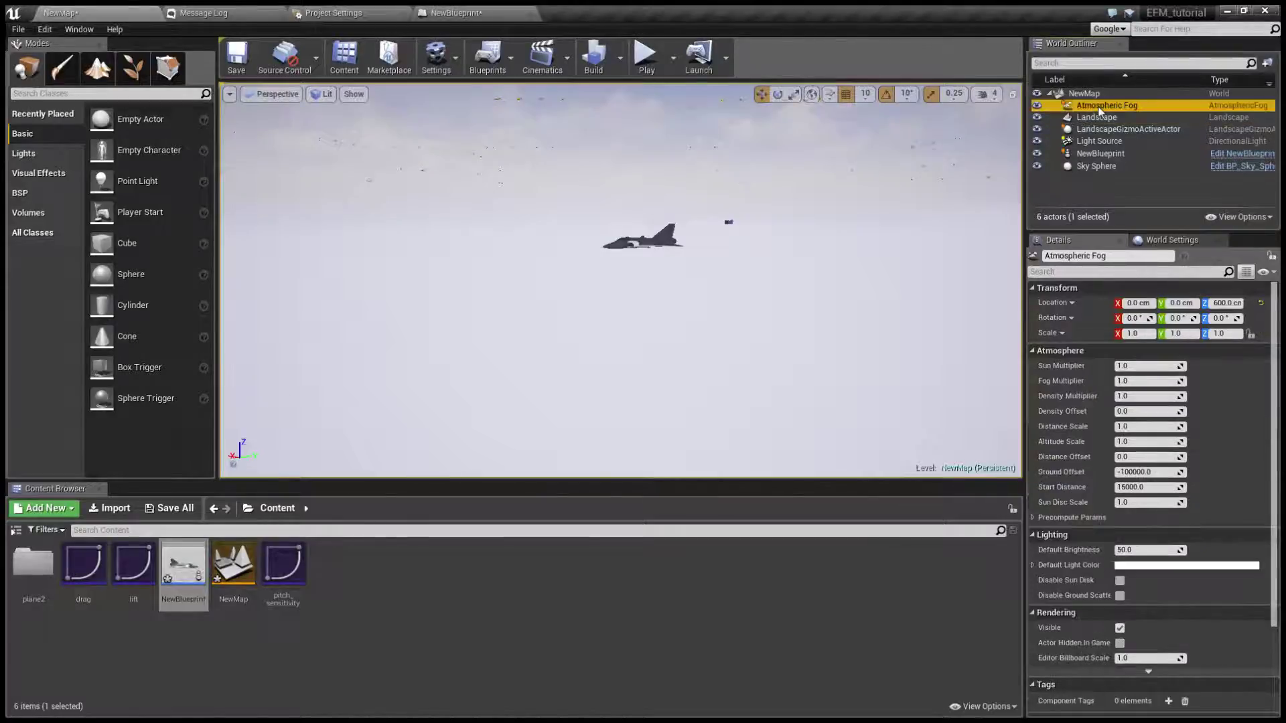
double_click(1099, 108)
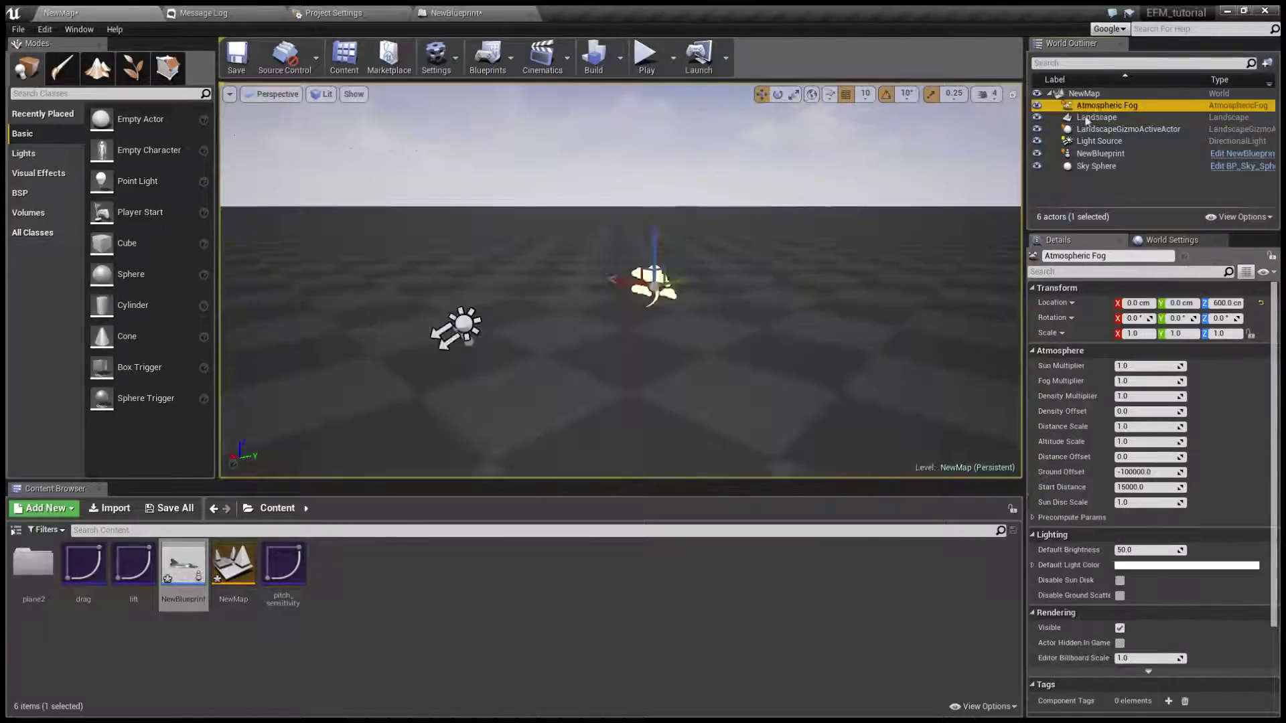
Replace the NewBlueprint plane with a fresh copy from the Content Browser and briefly test-play
click(1100, 155)
key(Delete)
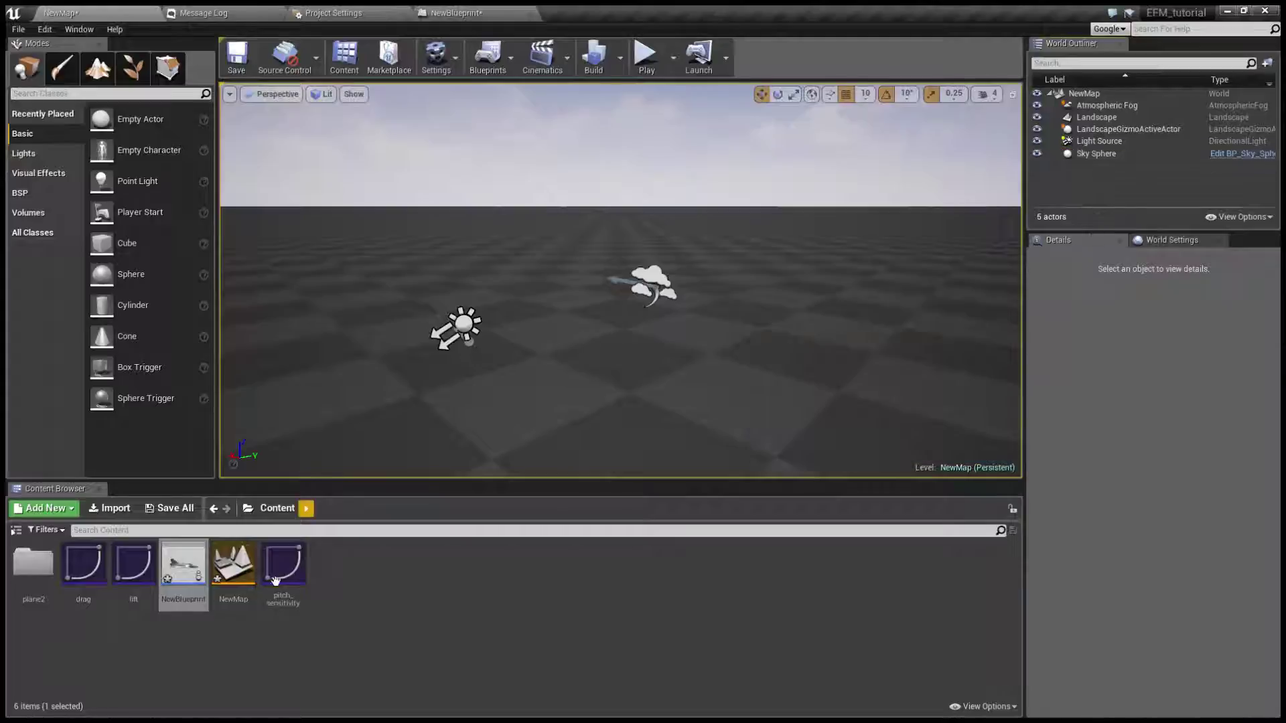
drag(185, 570, 684, 284)
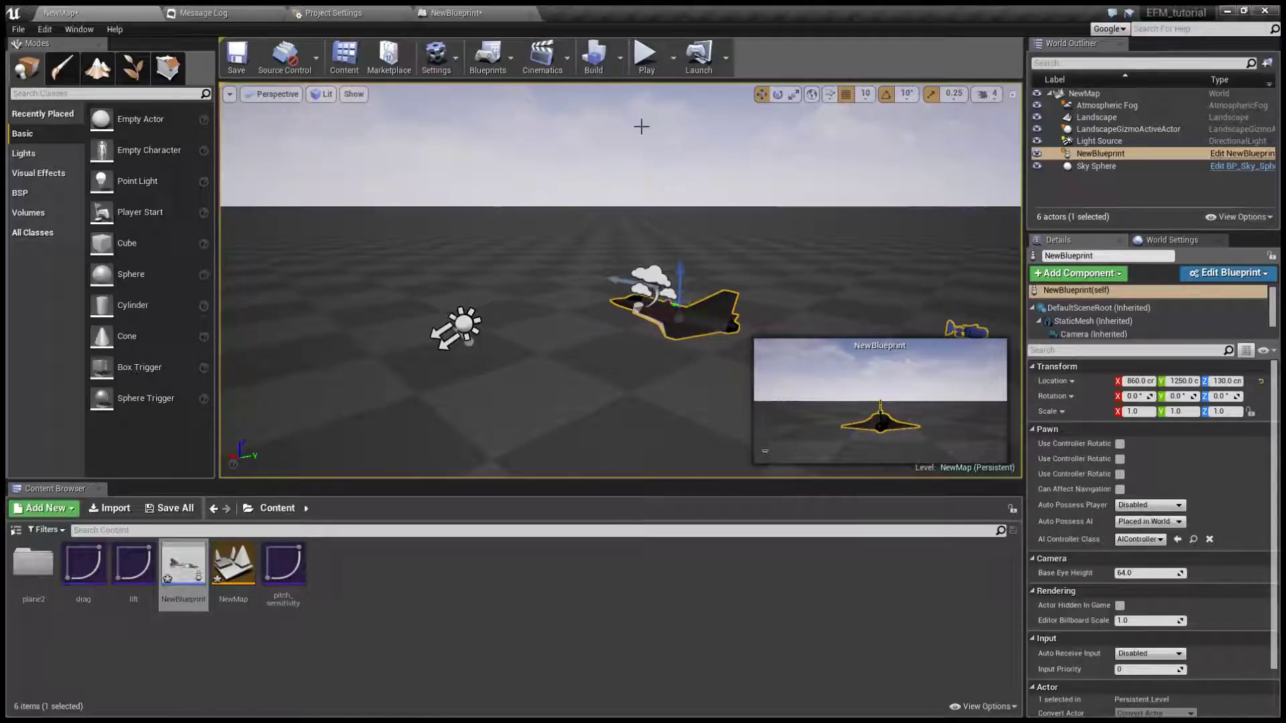
click(647, 59)
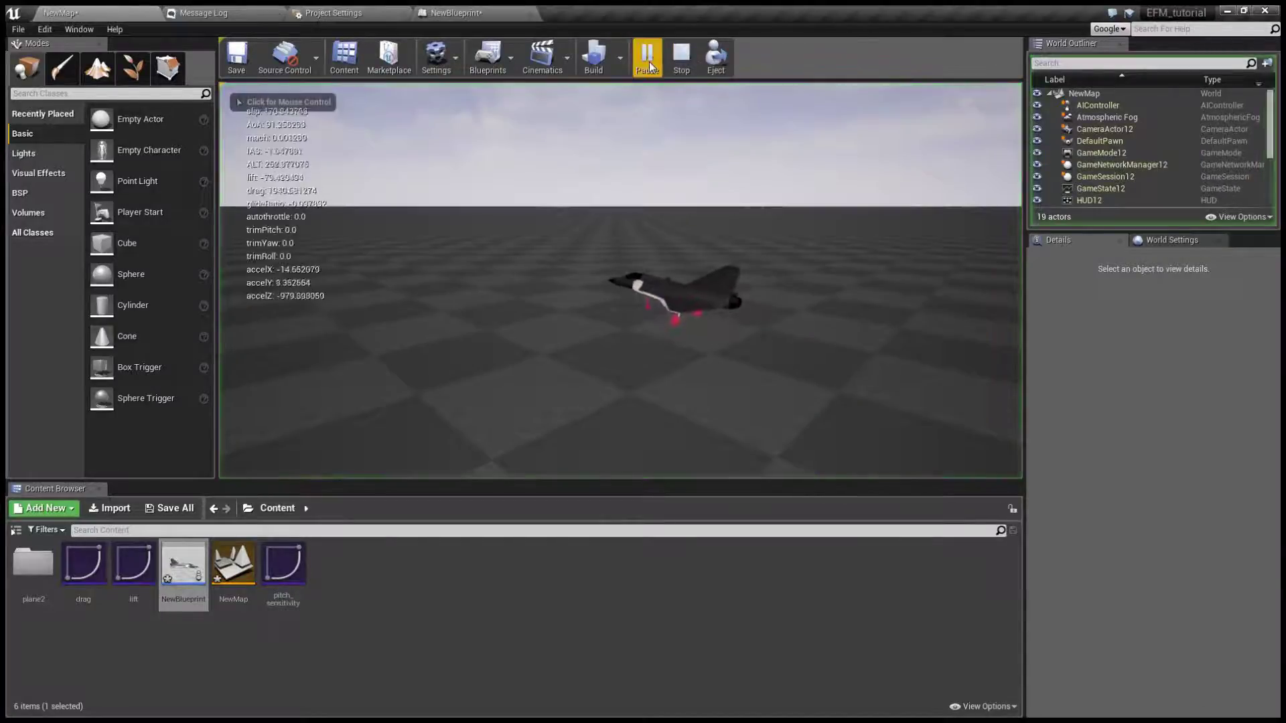
click(681, 59)
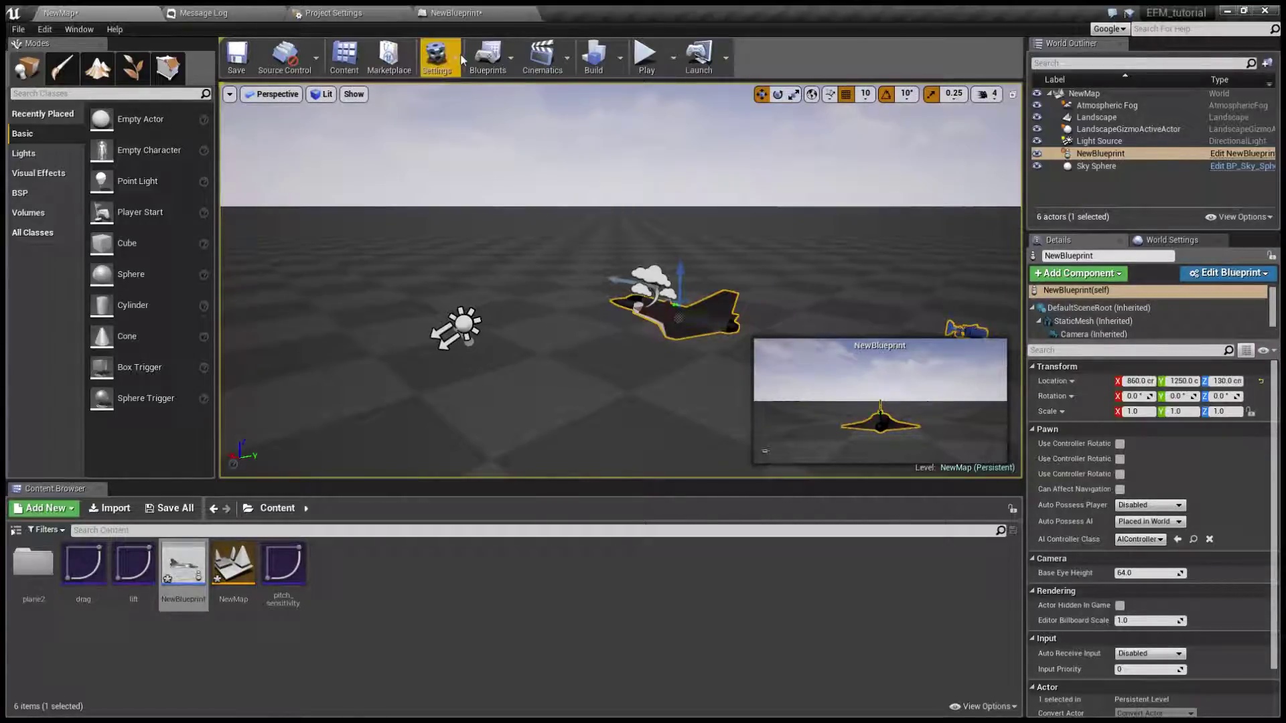
In Project Settings > Input, add axis mapping 'throttle' bound to Gamepad Right Thumbstick Y-Axis
click(436, 57)
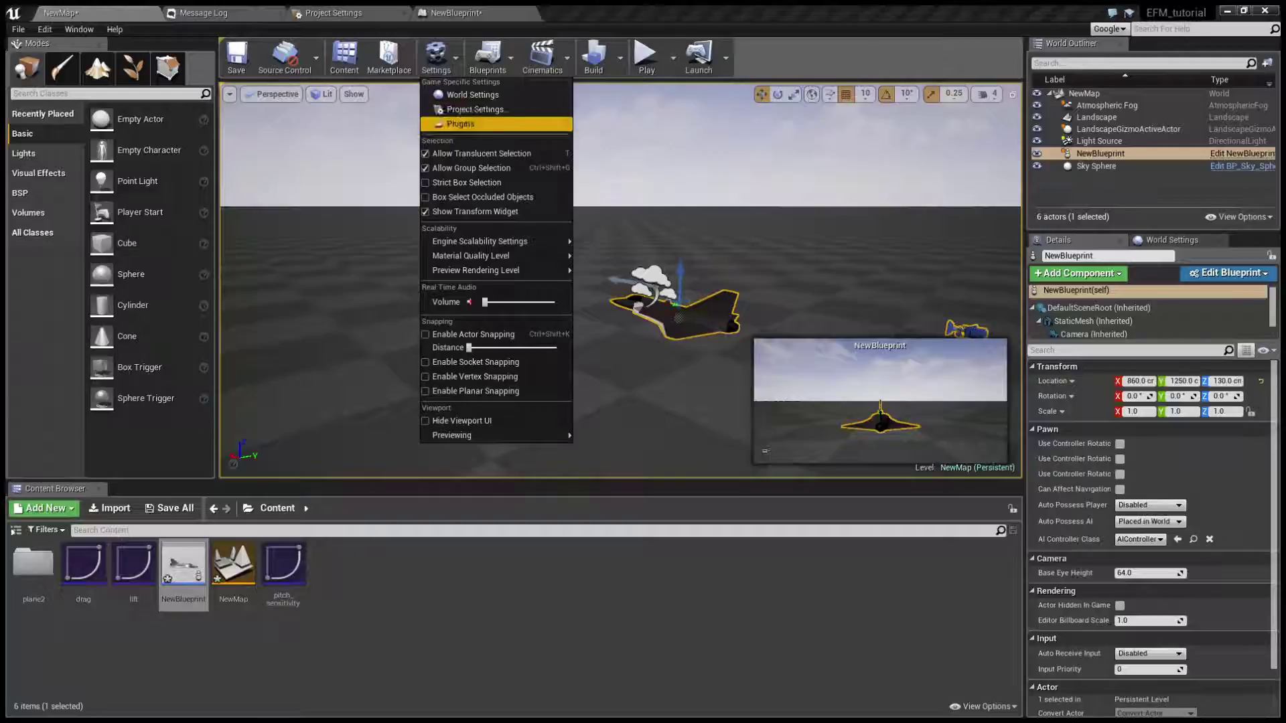
click(477, 109)
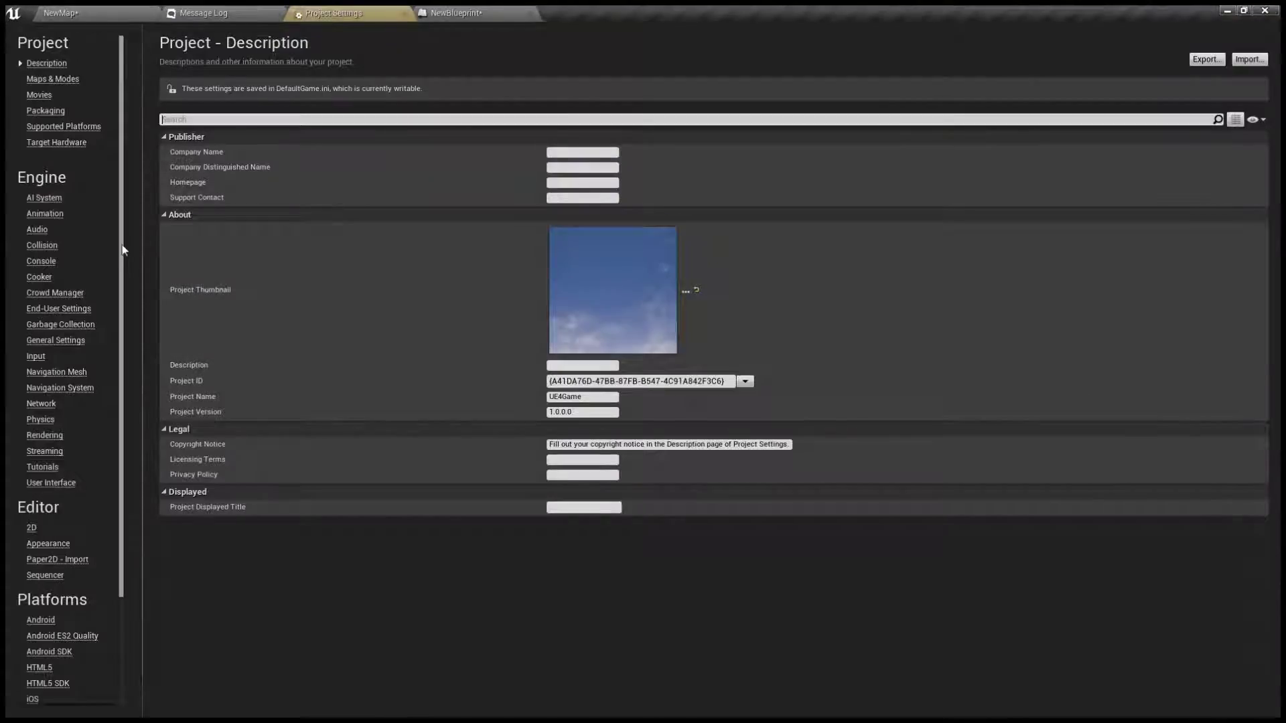
click(36, 358)
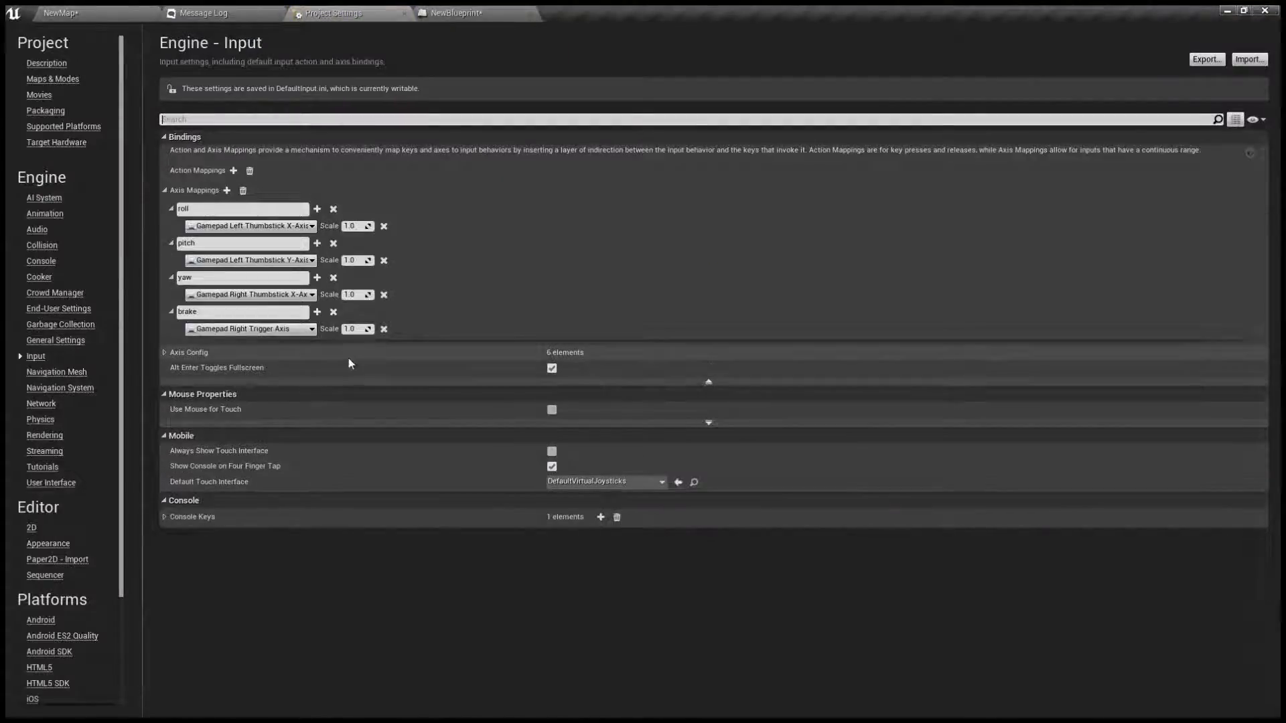
click(227, 191)
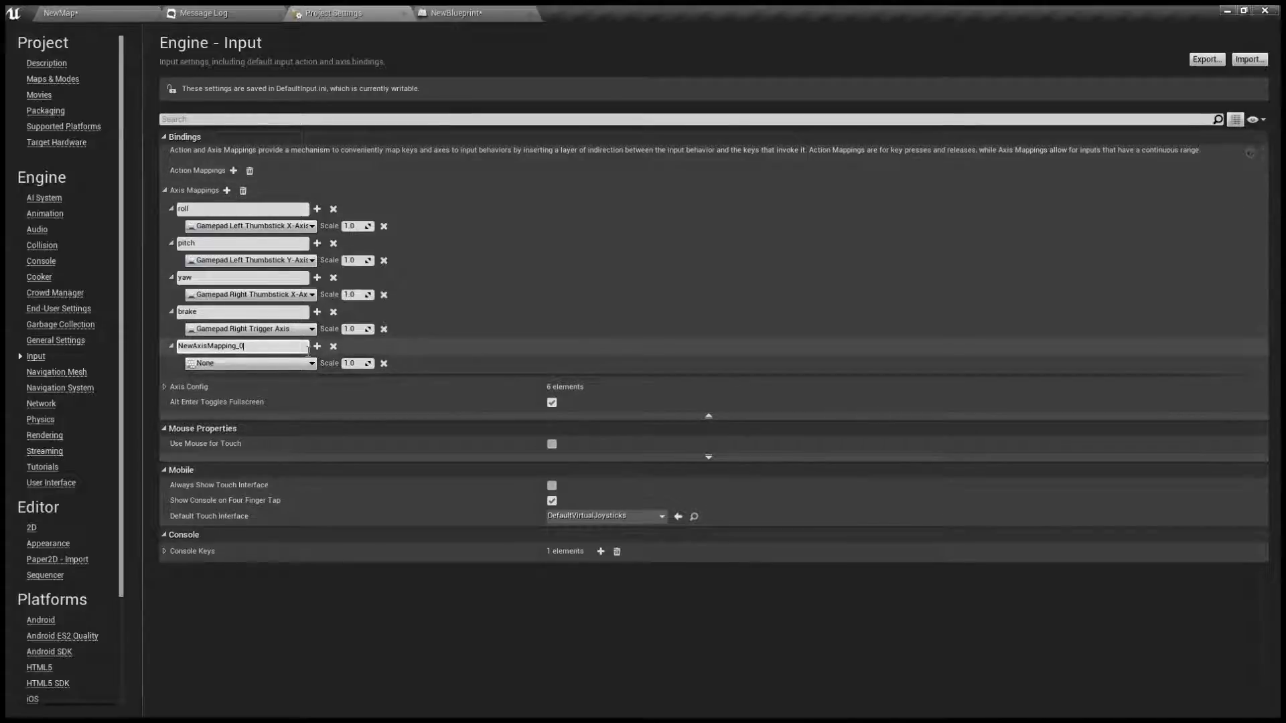
click(276, 347)
text(throttle)
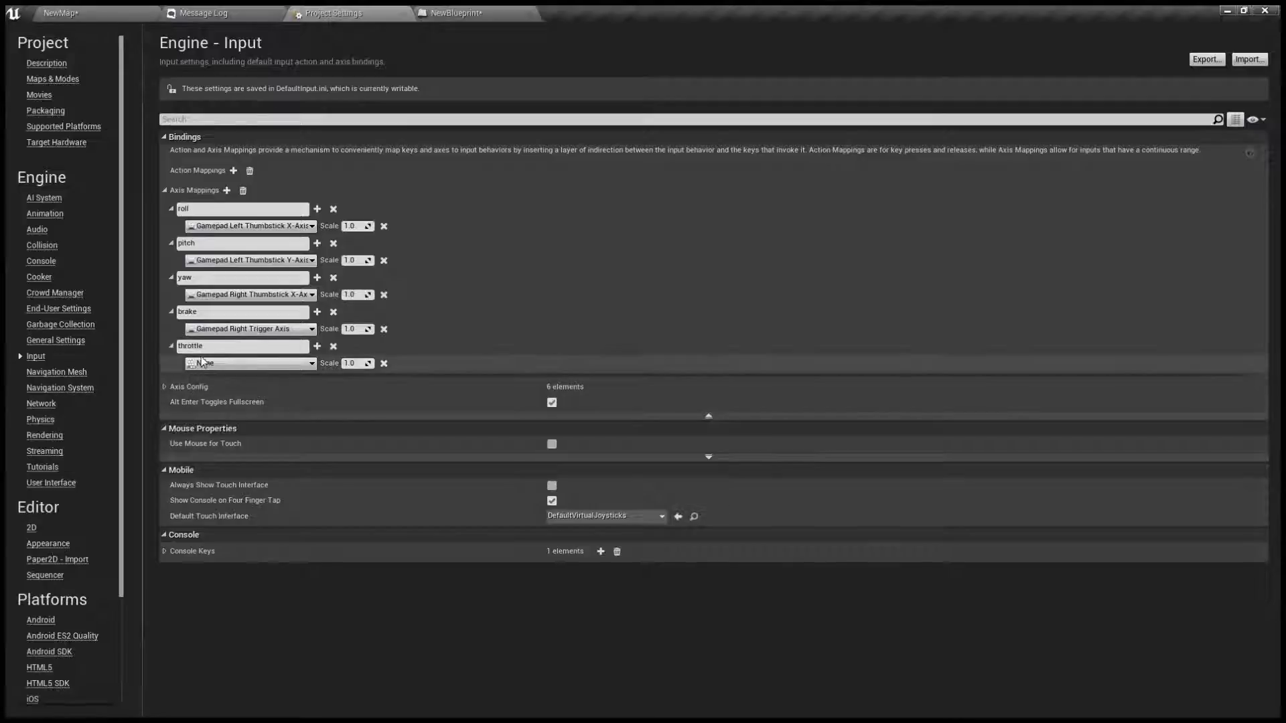
click(248, 363)
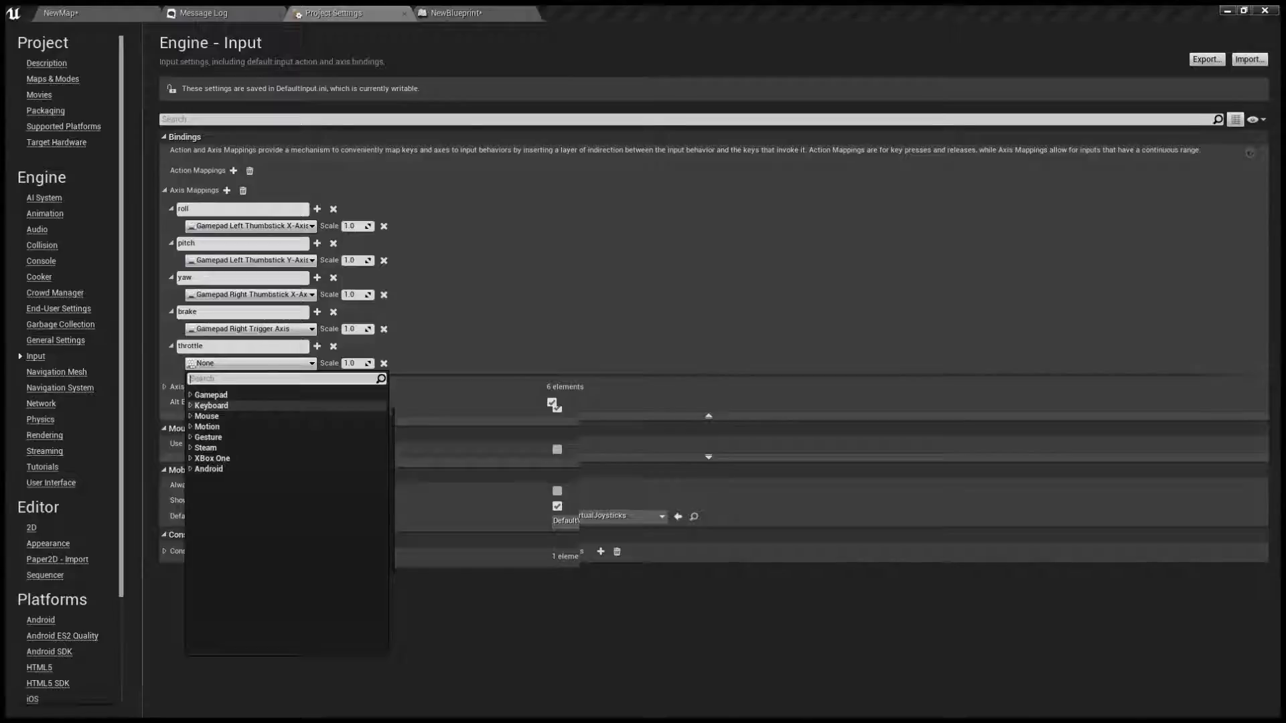
text(rig)
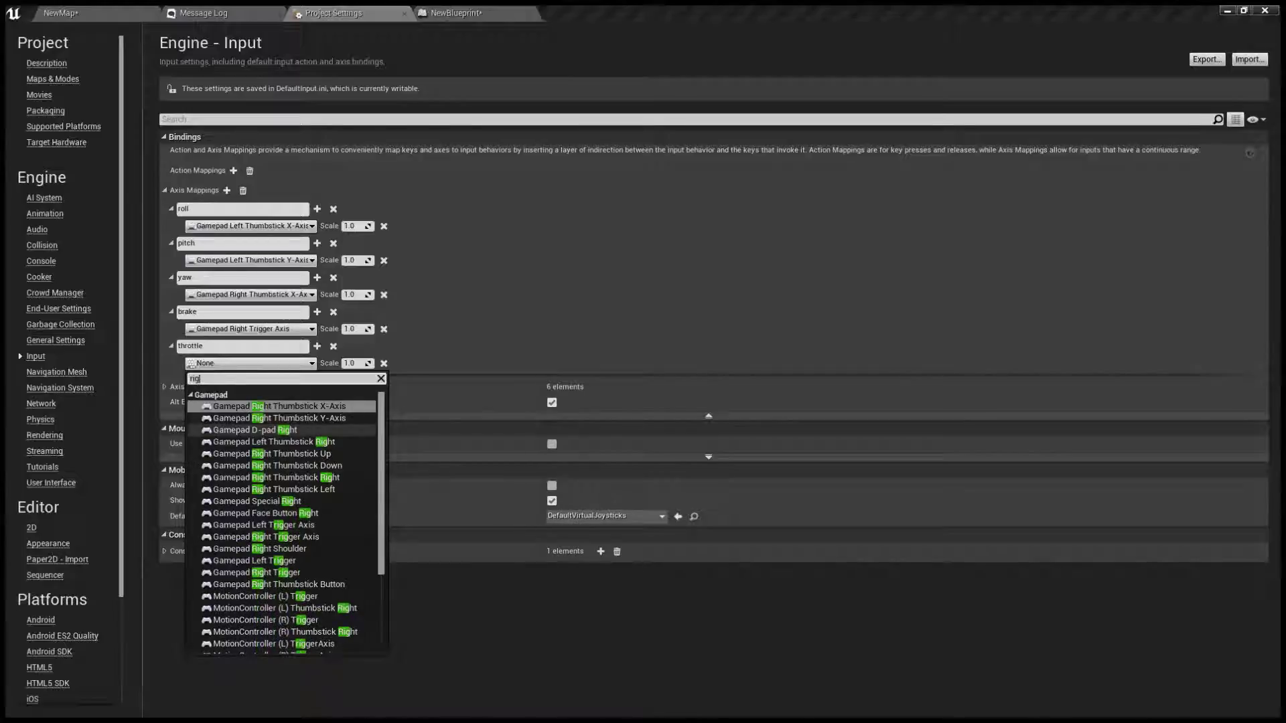
click(300, 418)
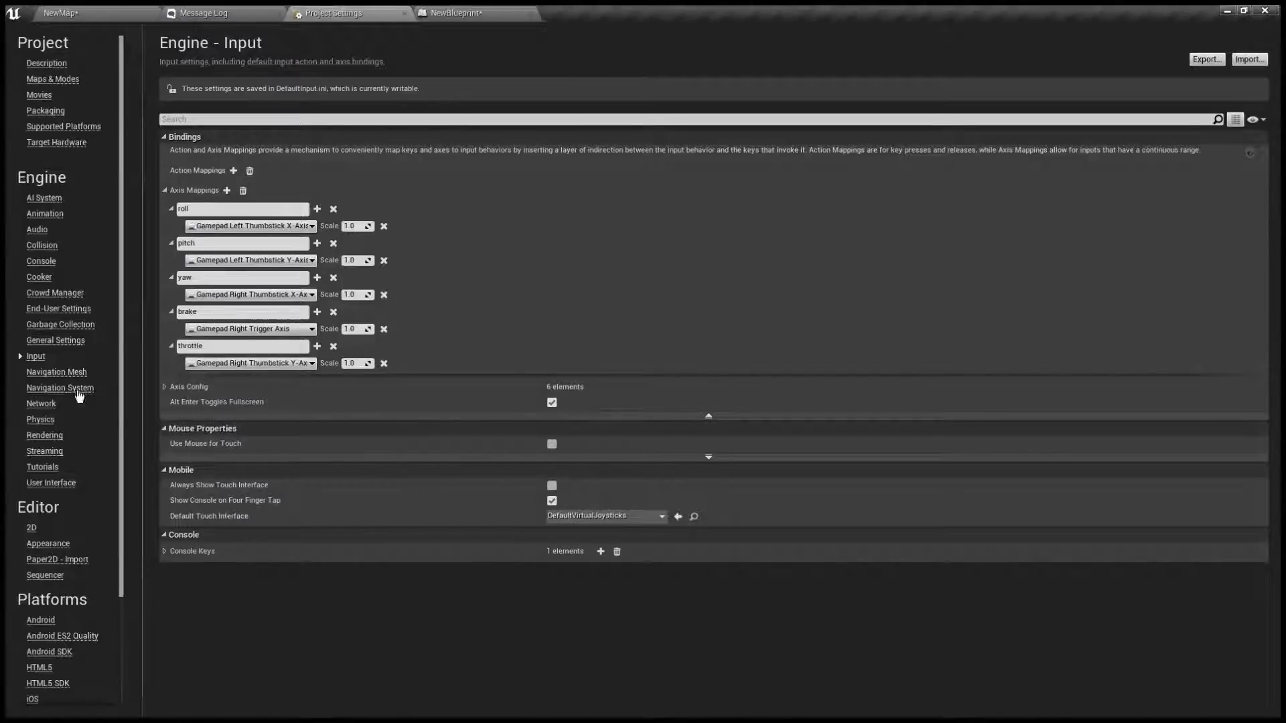
Add an InputAxis throttle event below the brake event in NewBlueprint's event graph
click(484, 11)
right_drag(363, 521, 315, 327)
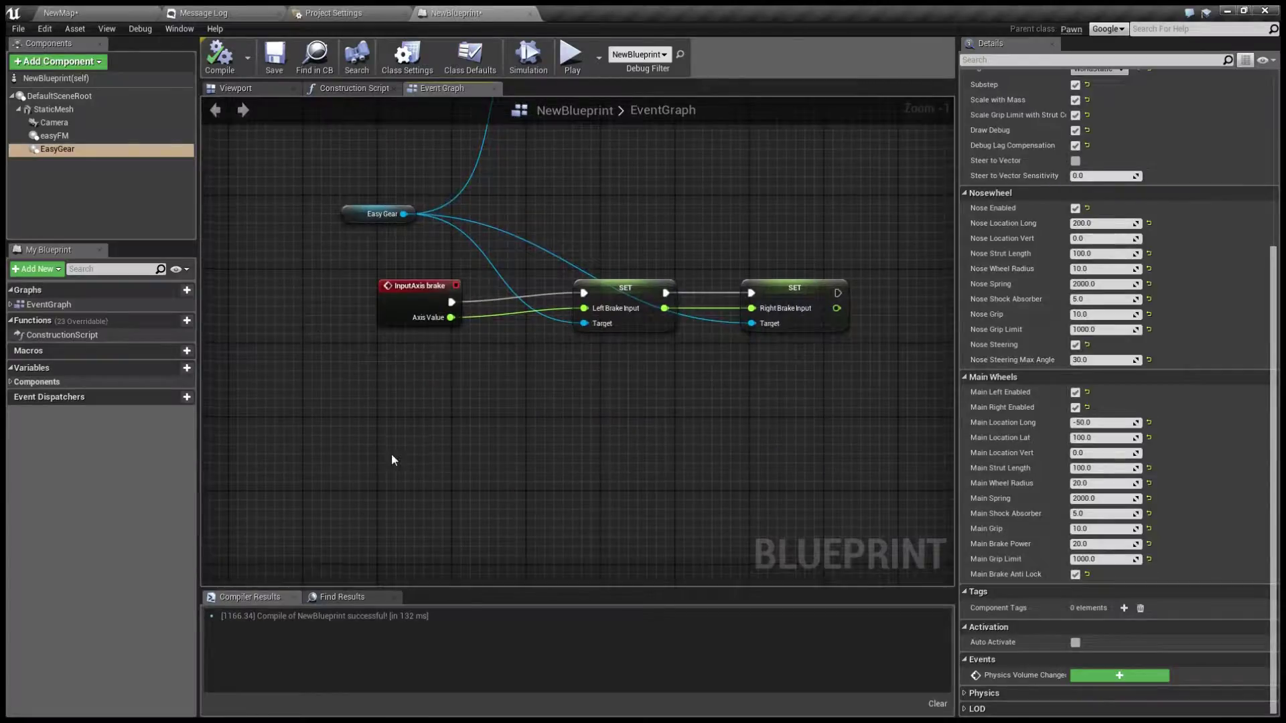
right_click(426, 483)
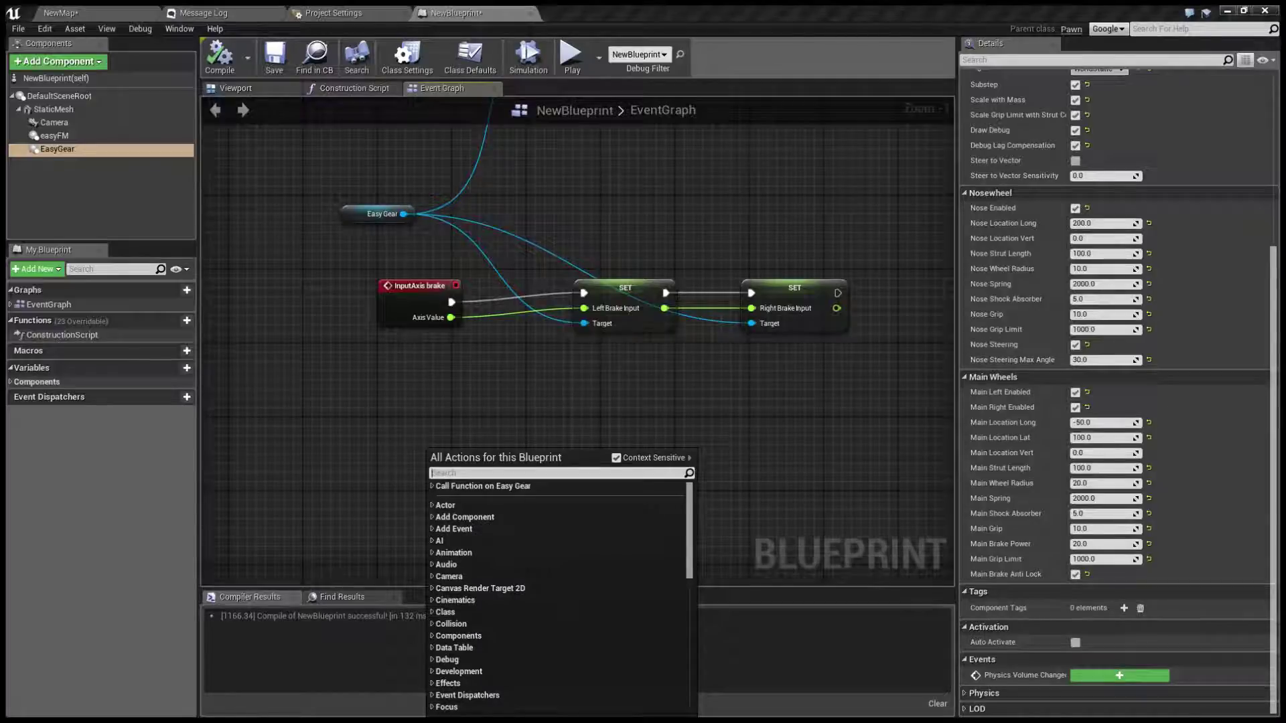
text(input)
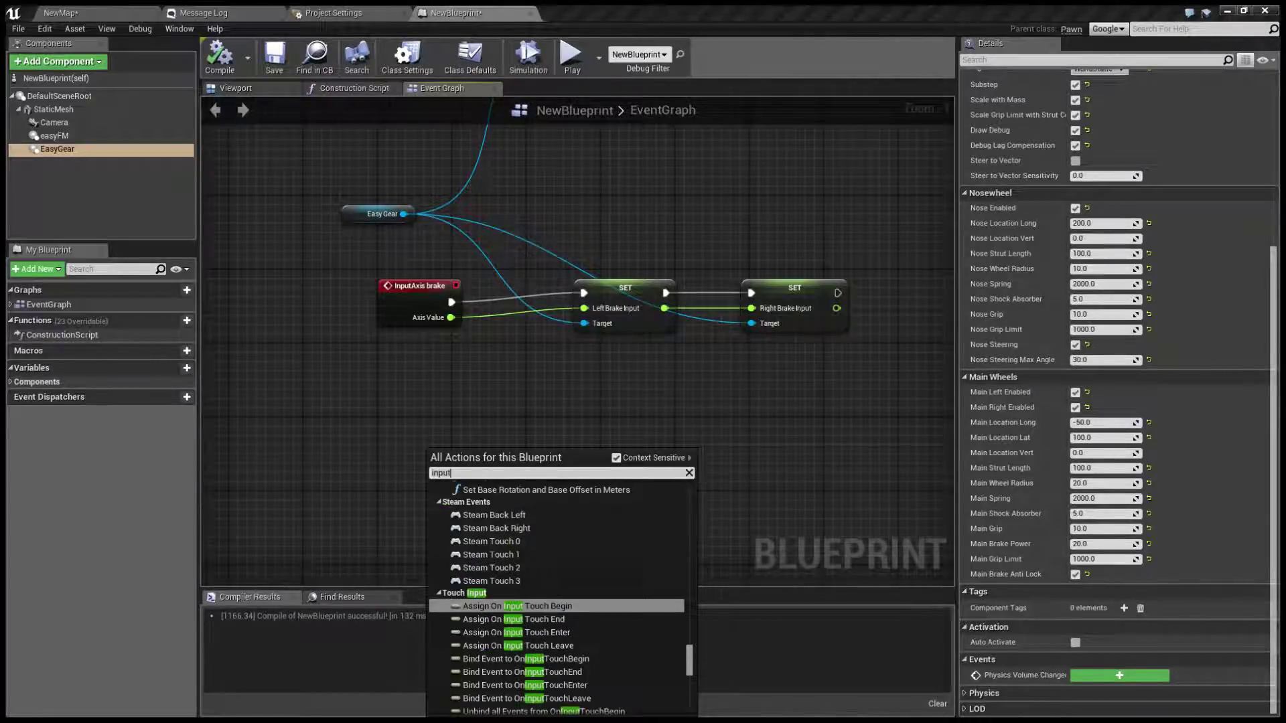
text( axis brake)
key(Return)
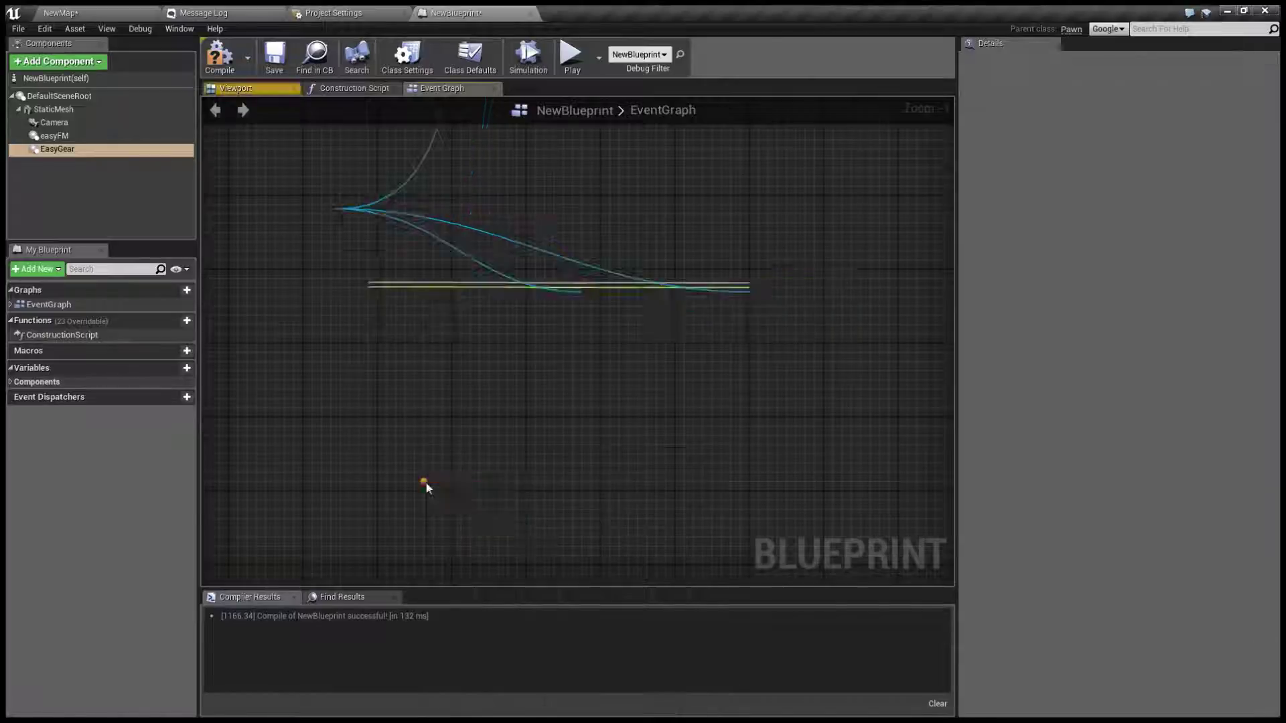
drag(482, 493, 426, 449)
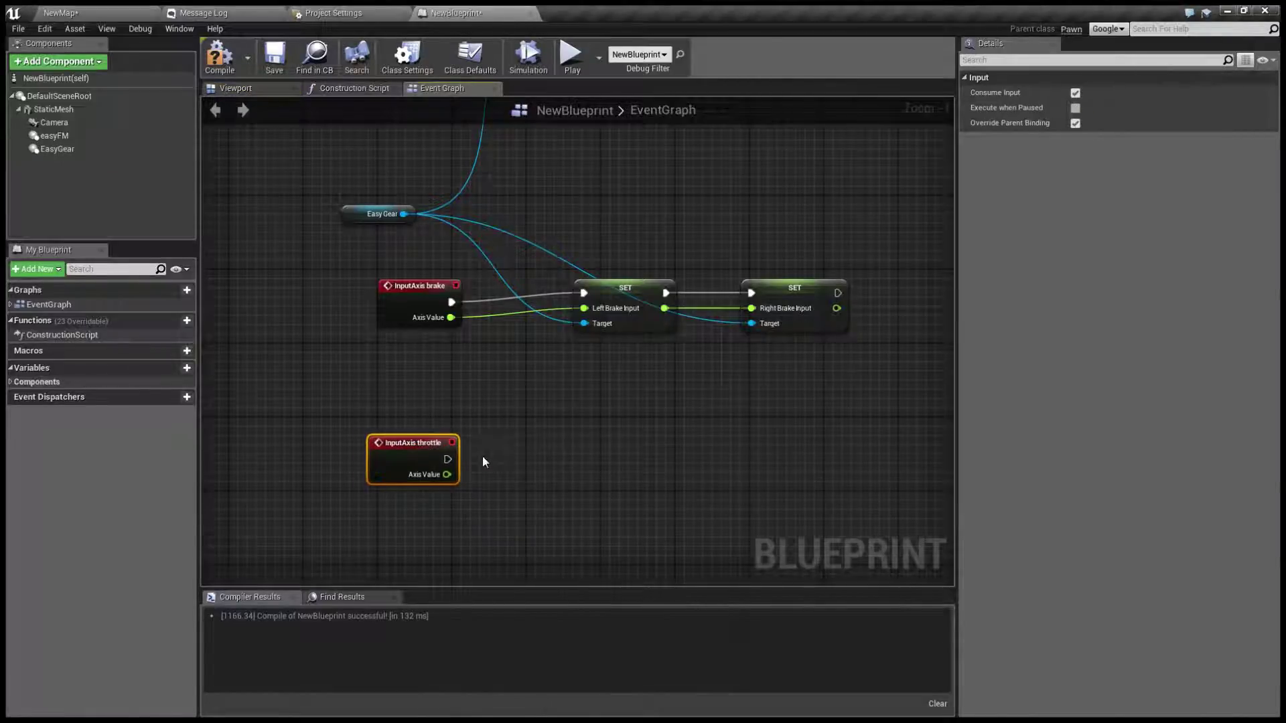
right_drag(476, 366, 336, 362)
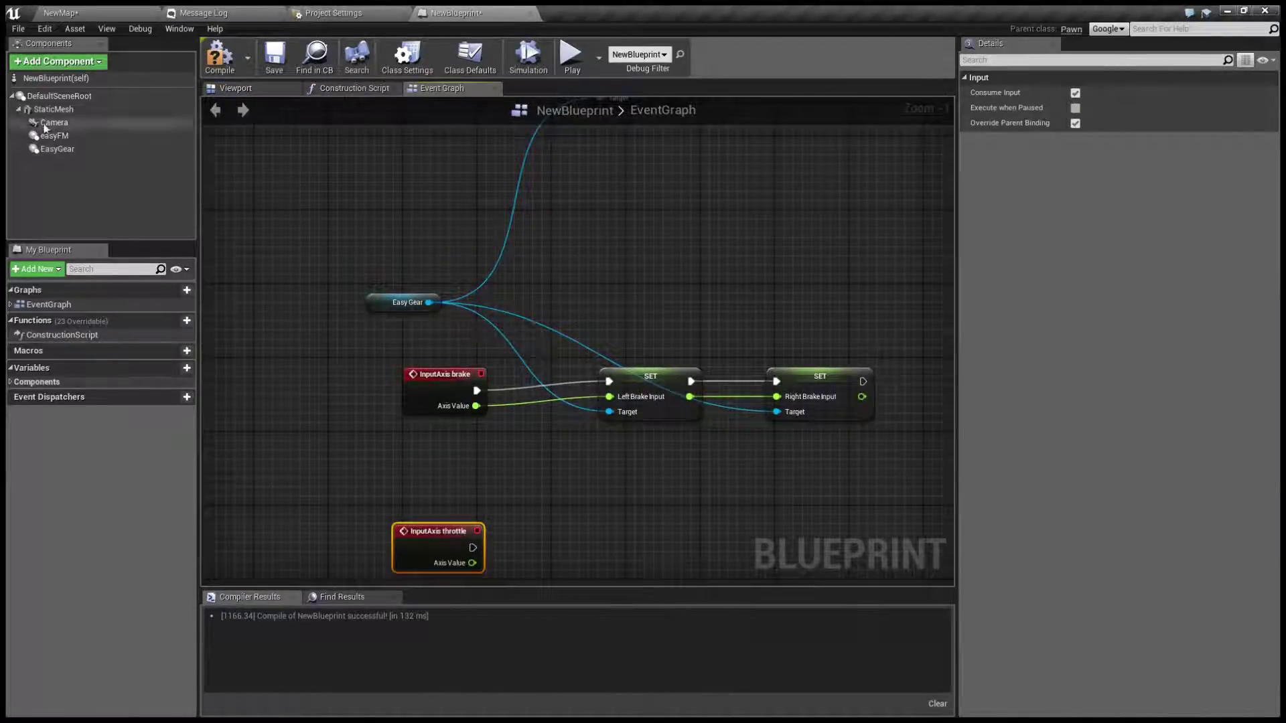
Add Set Throttle Input on easyFM, wired to the throttle event's exec and Axis Value
drag(122, 184, 610, 533)
text(throttle)
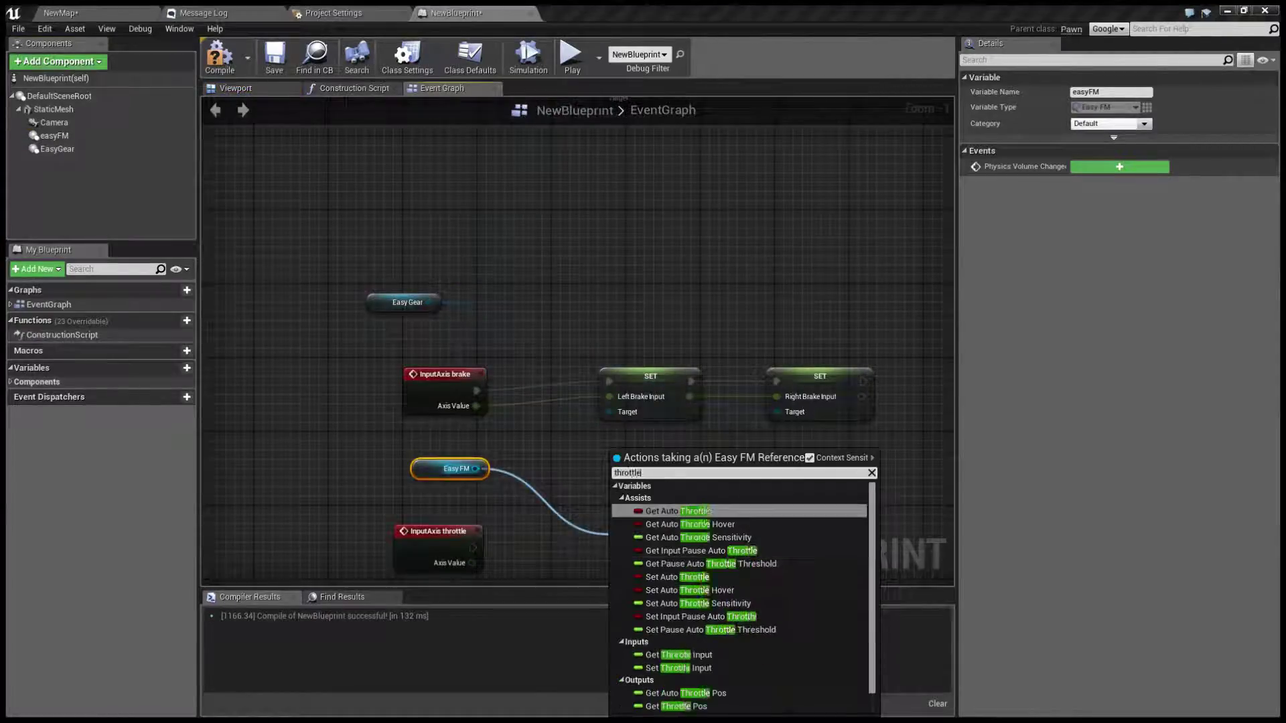
text( in)
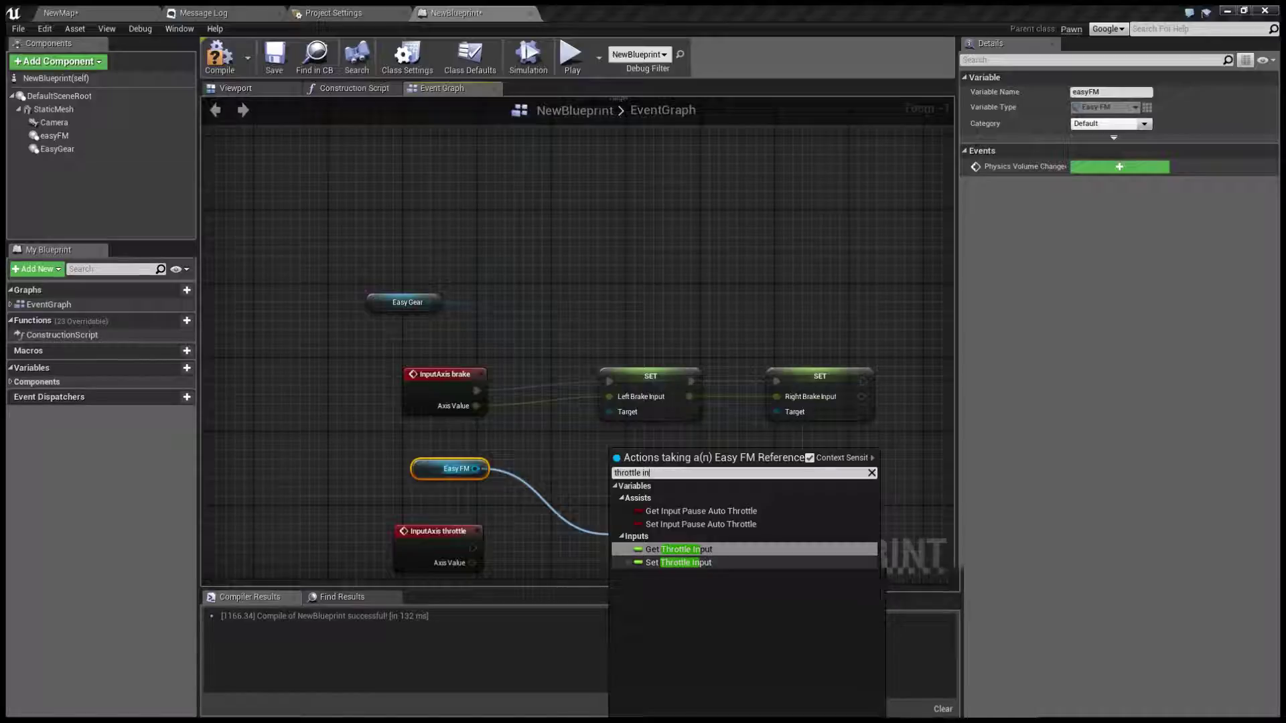
click(678, 563)
right_drag(570, 545, 564, 455)
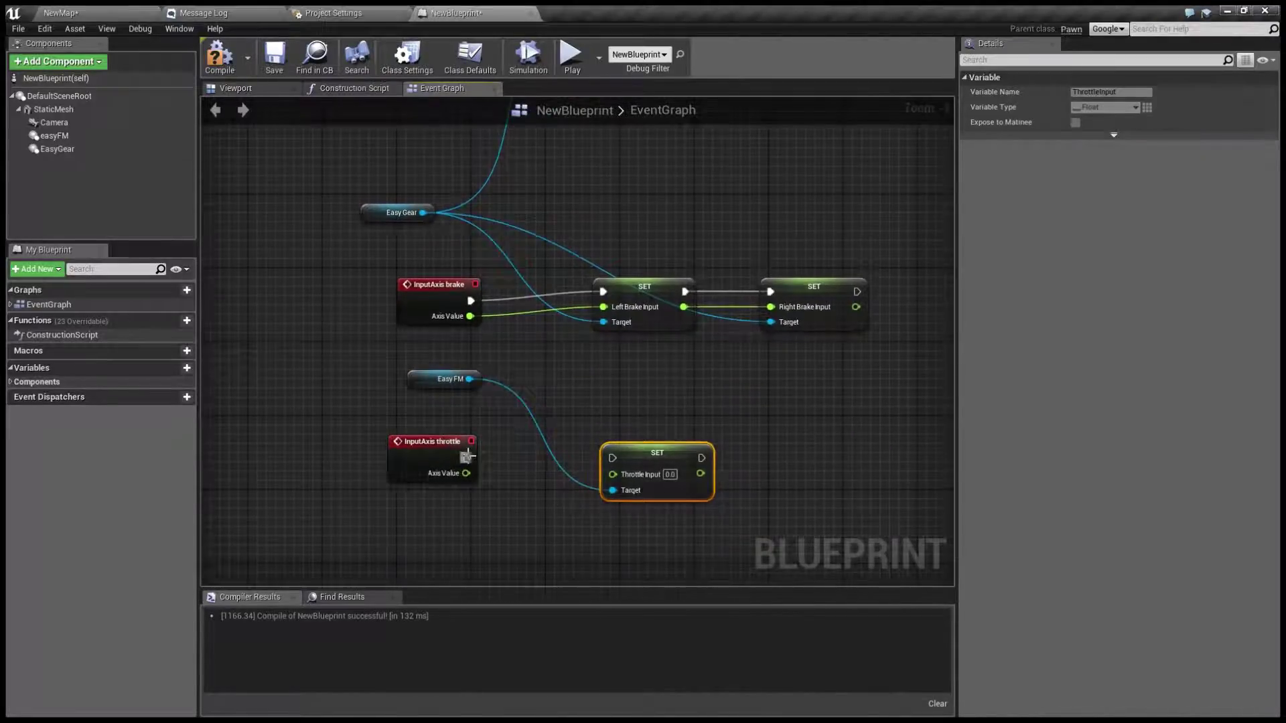
drag(467, 457, 612, 458)
drag(467, 475, 613, 474)
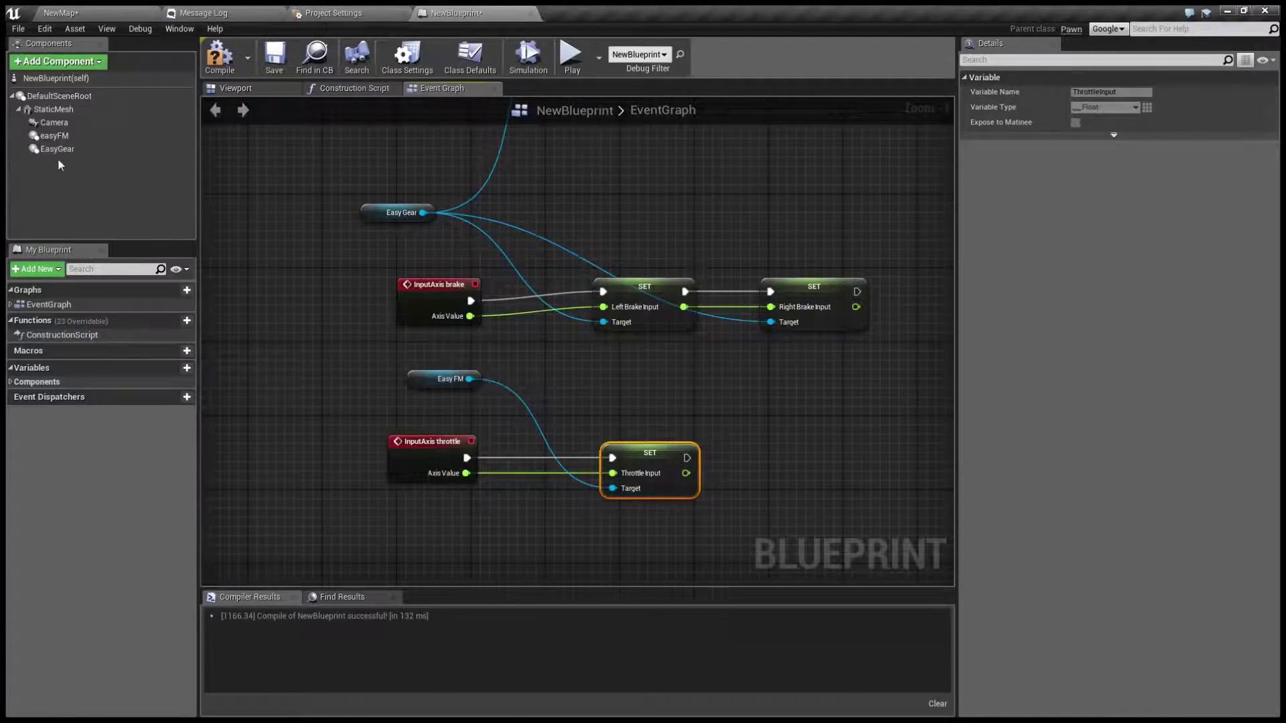
Tick Engine Enabled in the easyFM component's Engine section
double_click(54, 135)
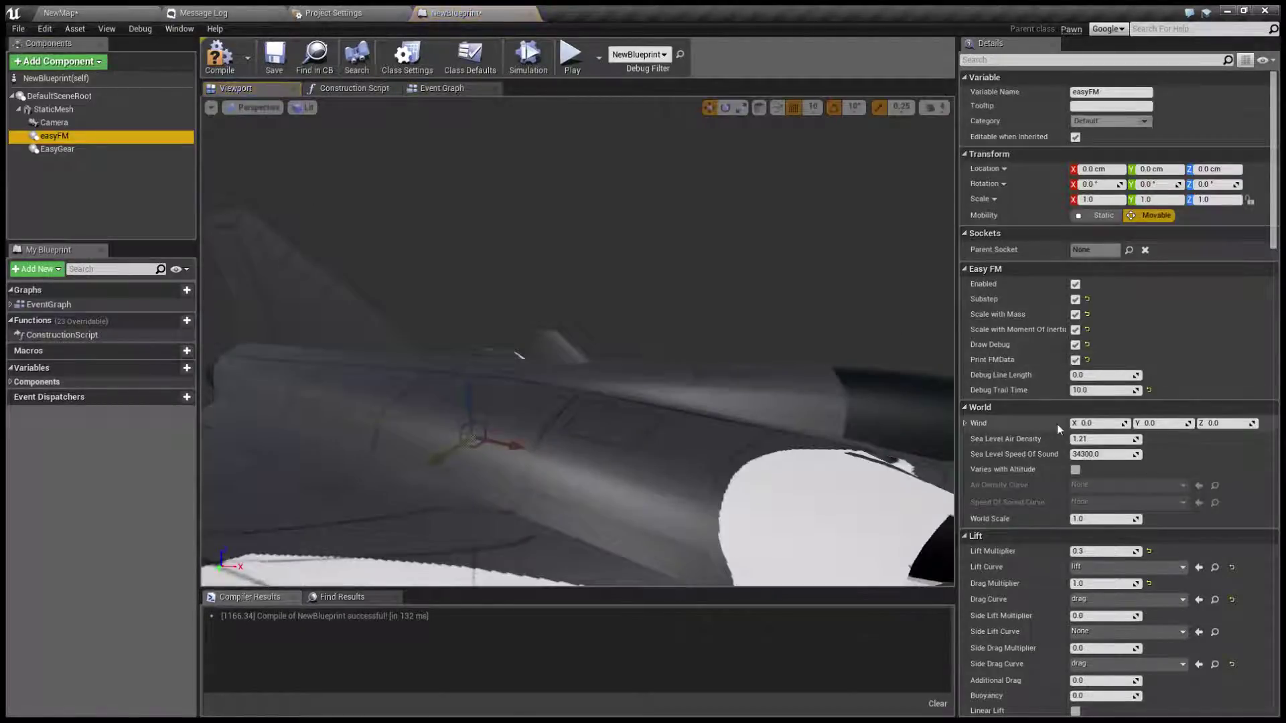
scroll(1034, 415, down, 5)
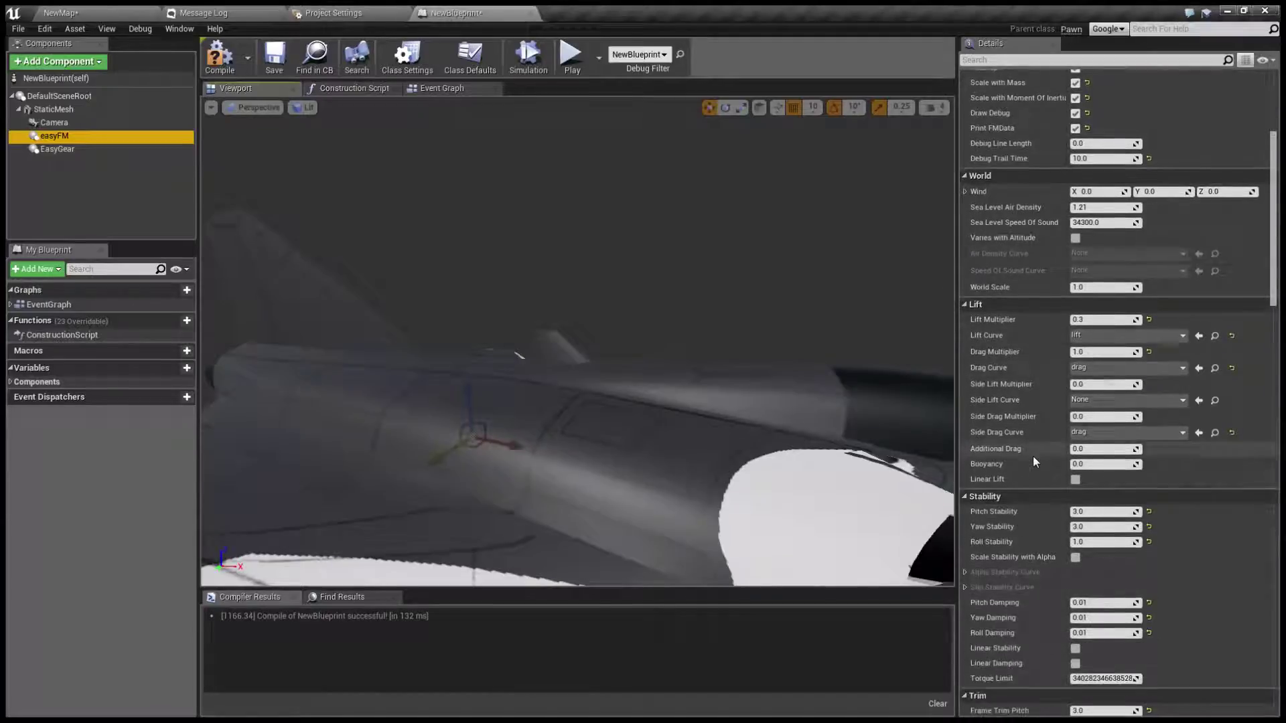
scroll(1032, 460, down, 9)
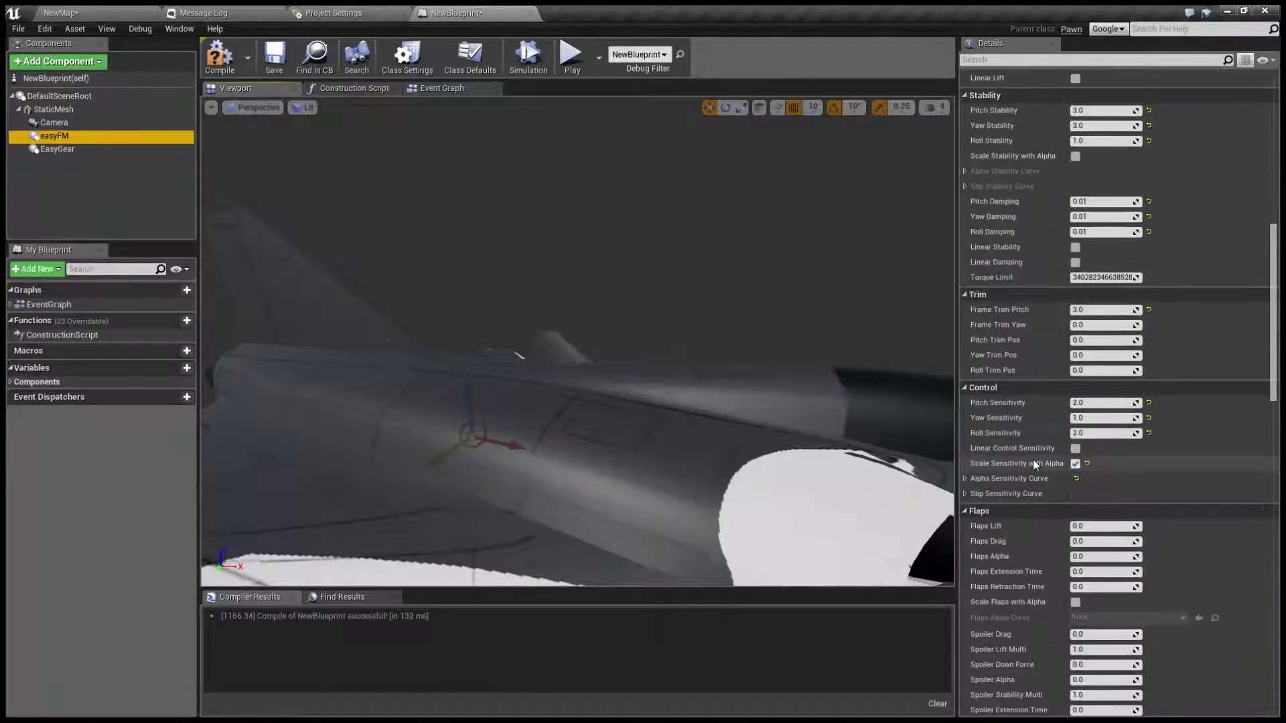
scroll(1033, 462, down, 8)
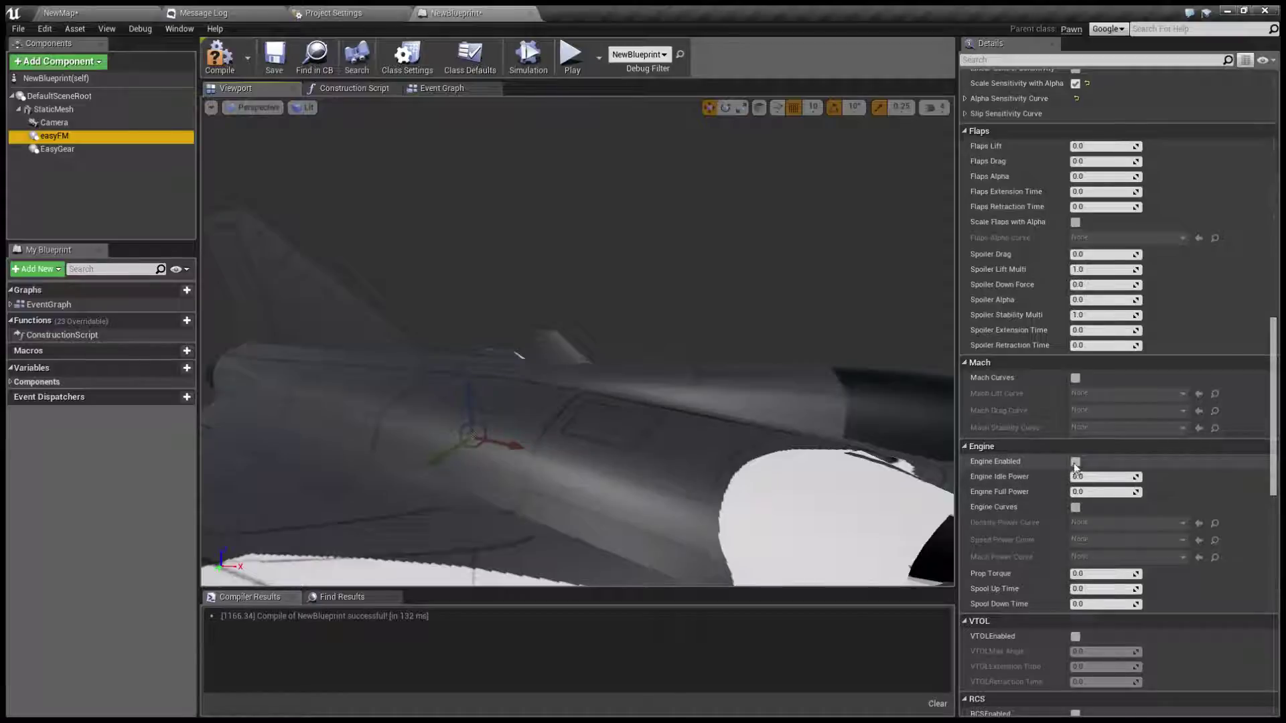
click(1074, 462)
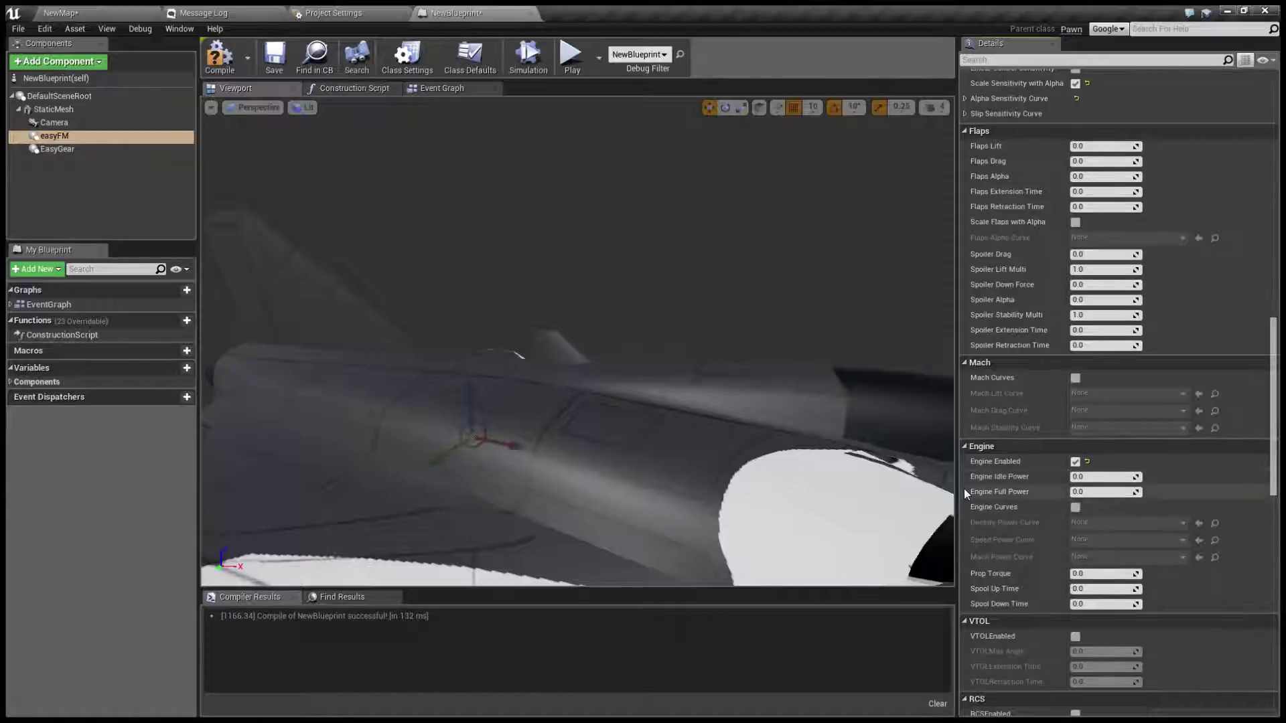
Set Engine Idle Power to 100, test-play the aircraft, then return to the NewMap tab
key(Tab)
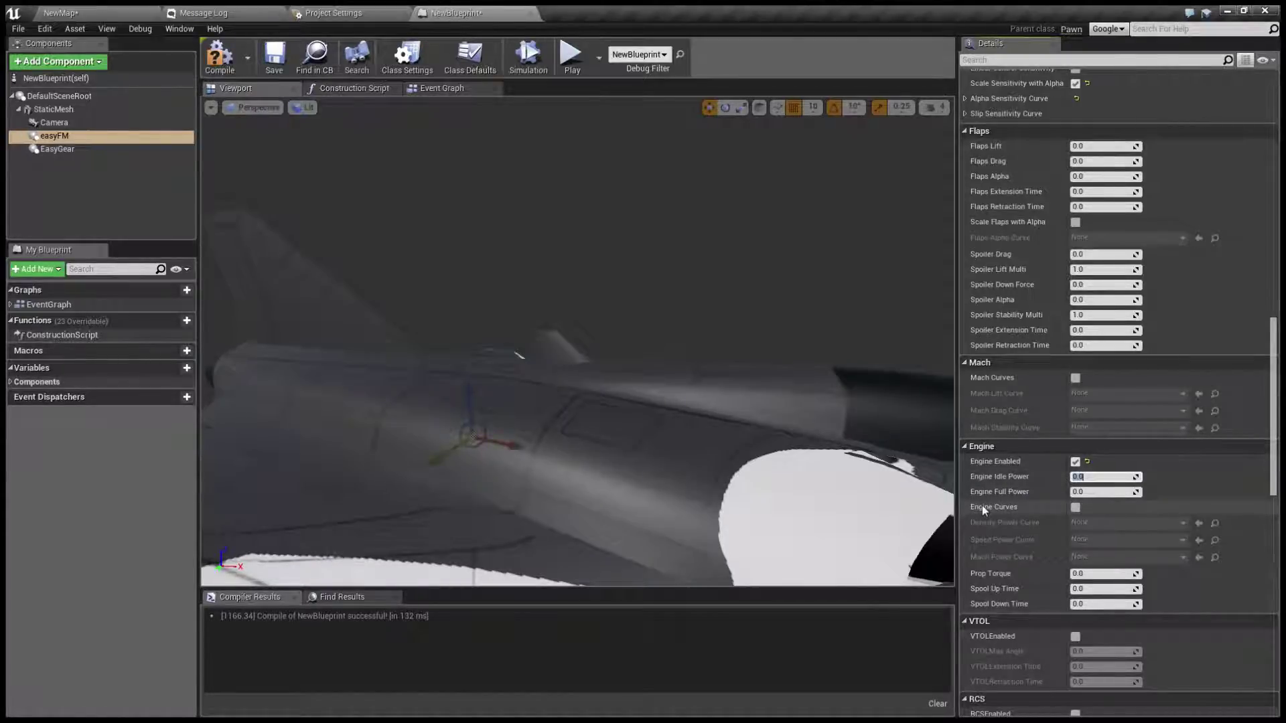
text(100)
click(574, 65)
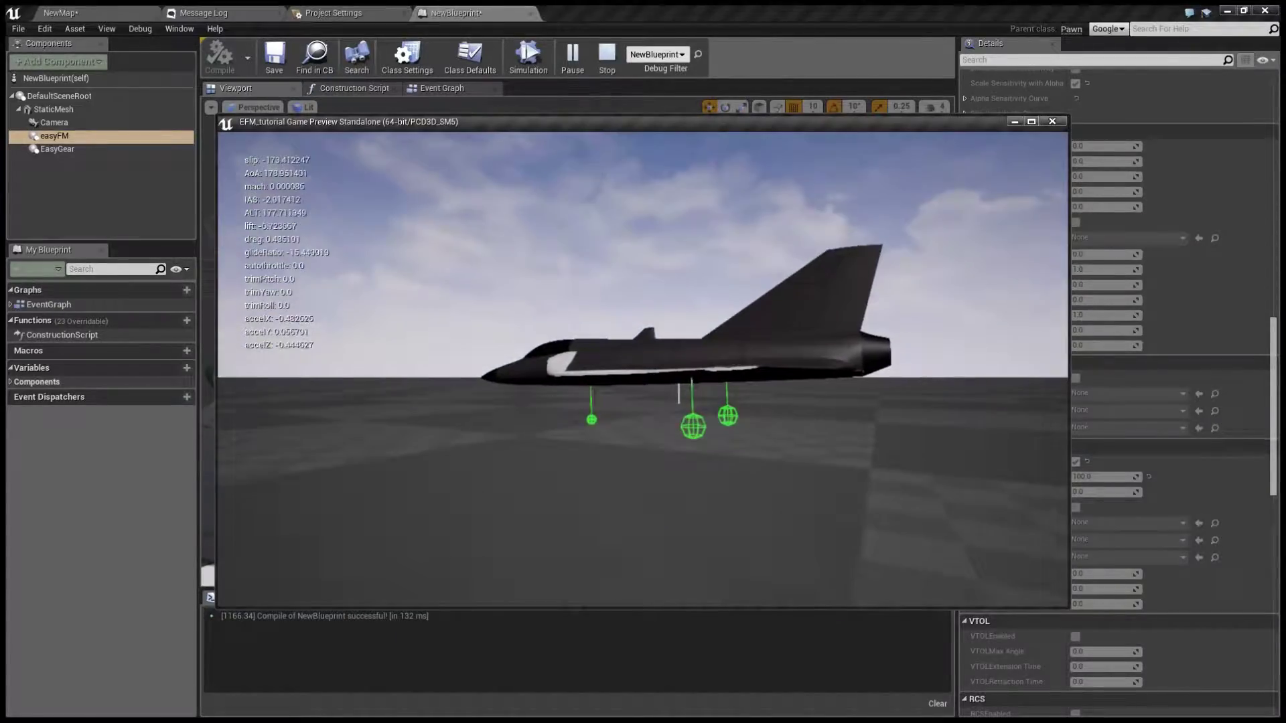
key(Escape)
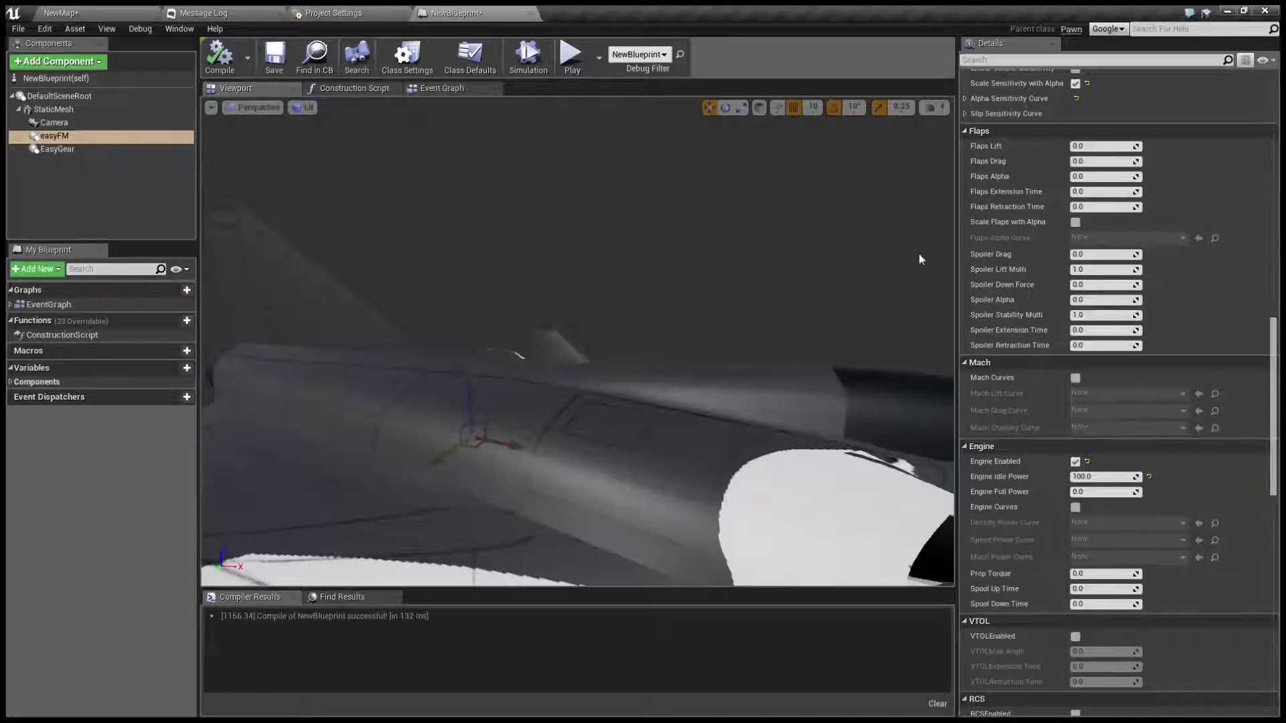
click(89, 11)
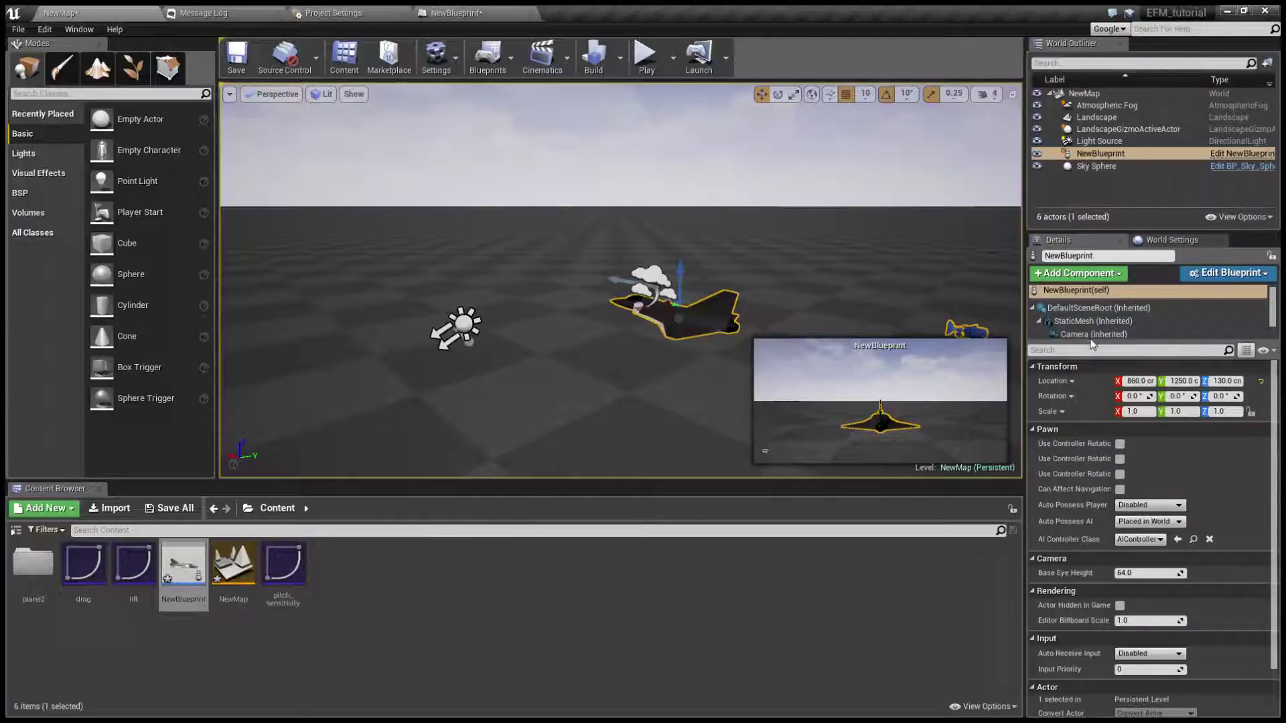
Set Auto Possess Player to Player 0, test-play, then go back to the NewBlueprint tab
scroll(1111, 429, down, 2)
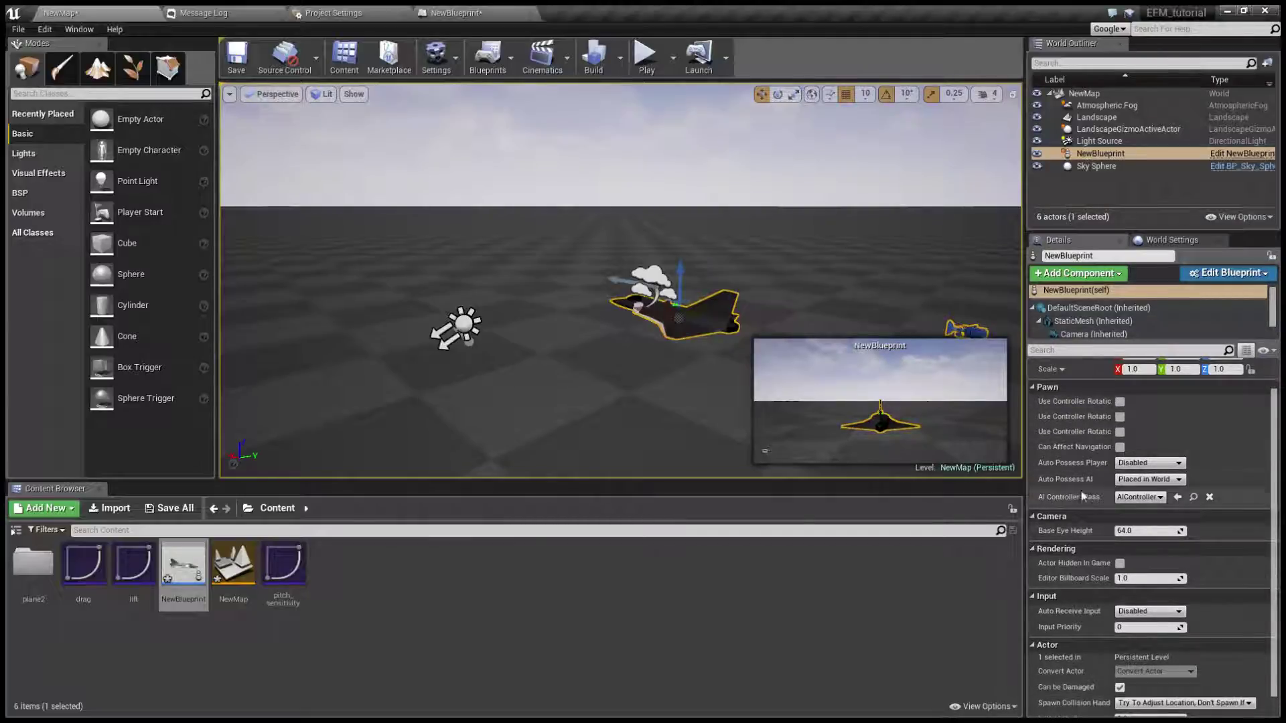
click(1148, 463)
click(1127, 482)
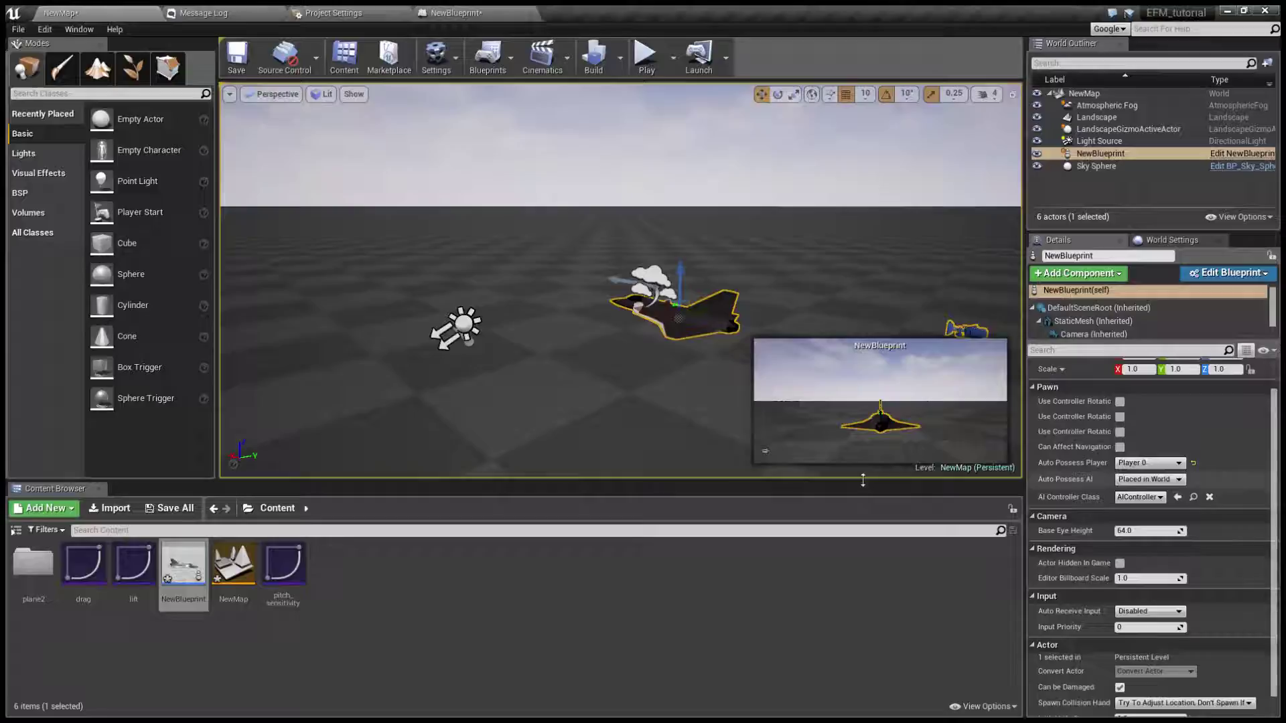
click(647, 61)
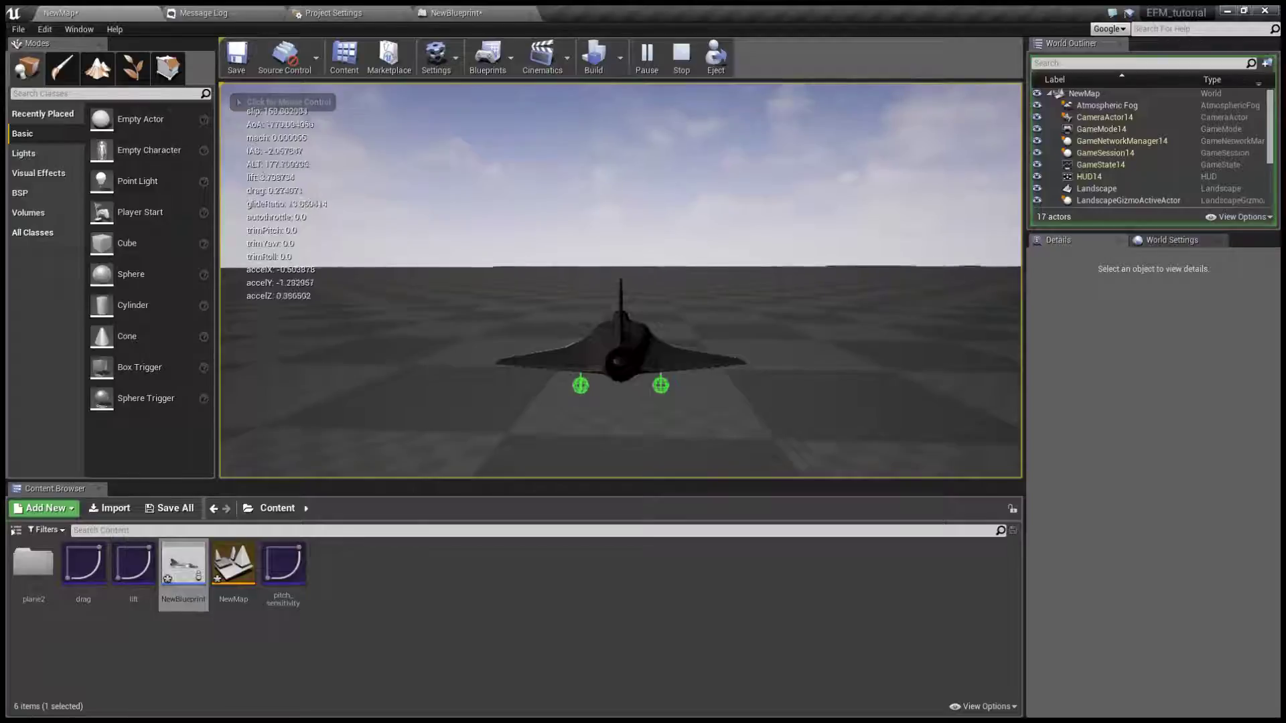
key(Escape)
click(499, 12)
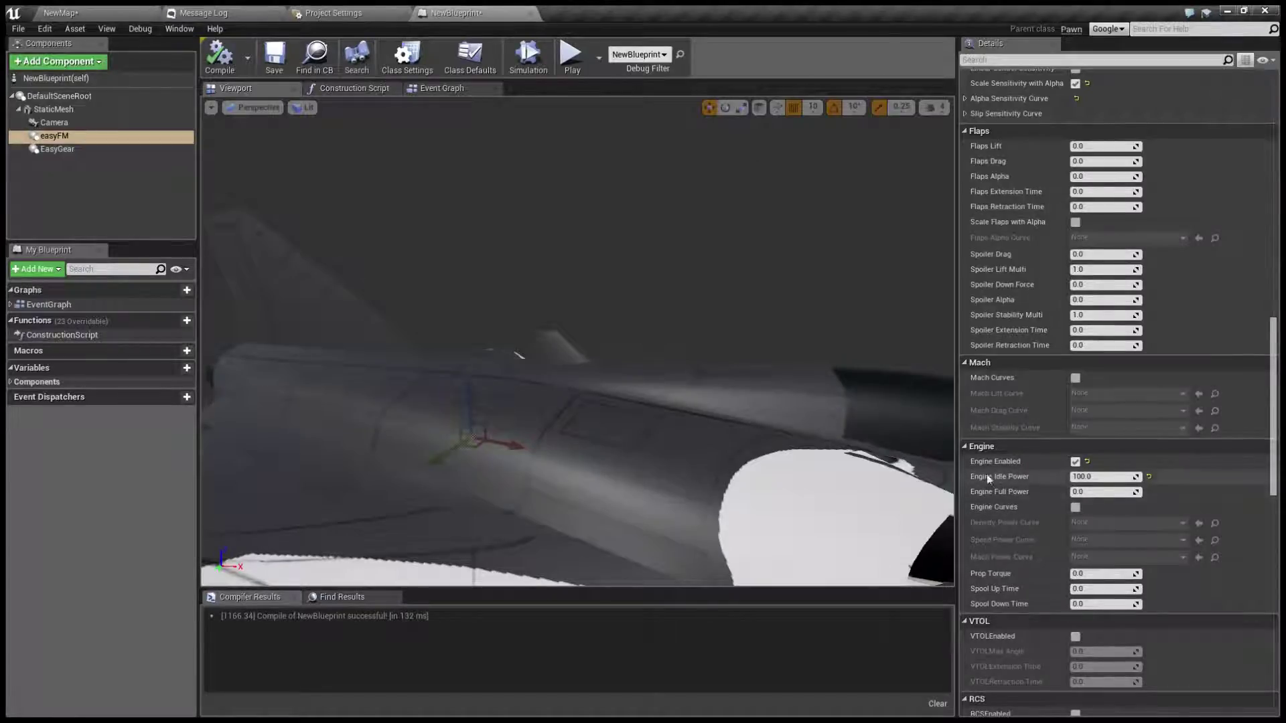
Set Engine Full Power to 100000 and test-fly the aircraft
click(1095, 491)
text(1)
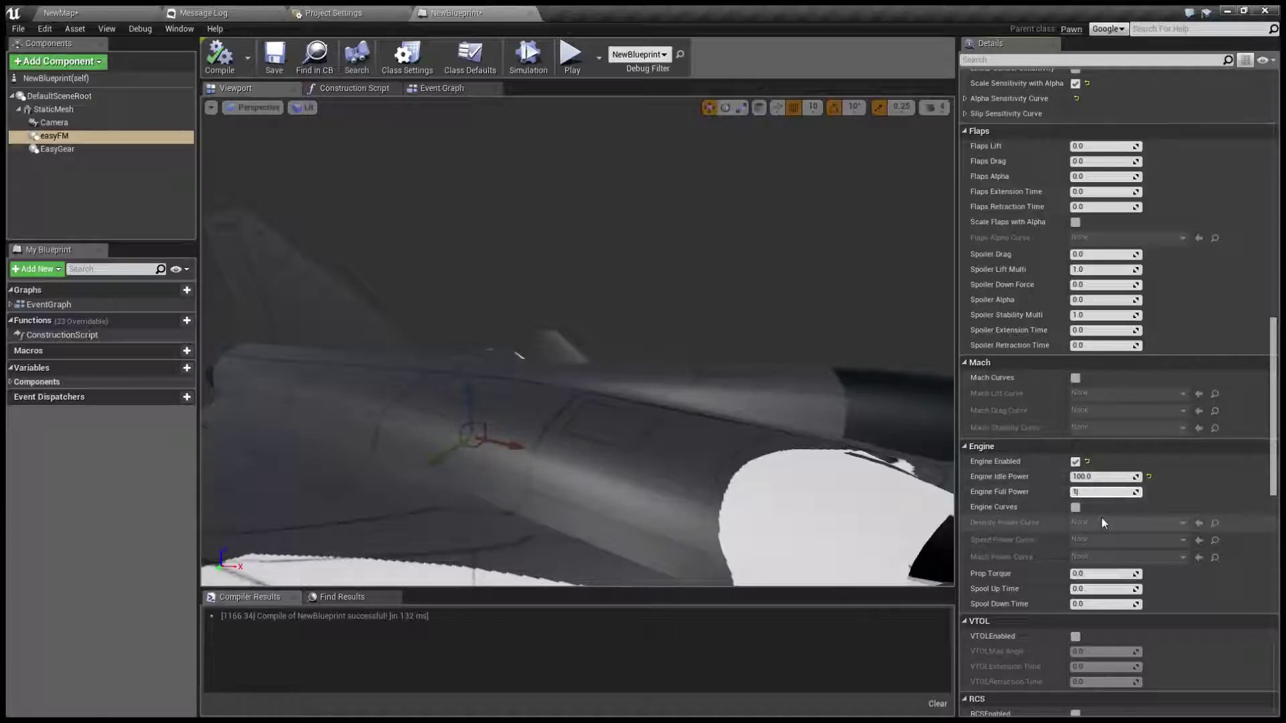
text(00000)
click(1105, 476)
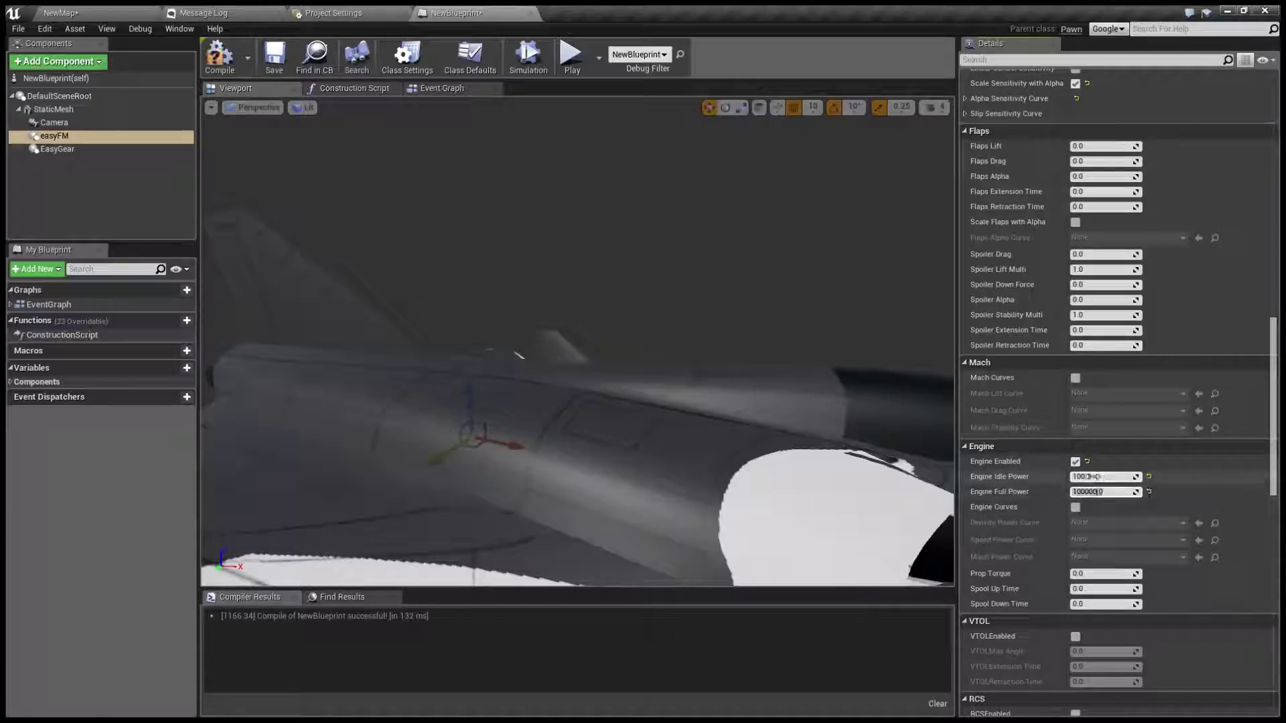
text(10)
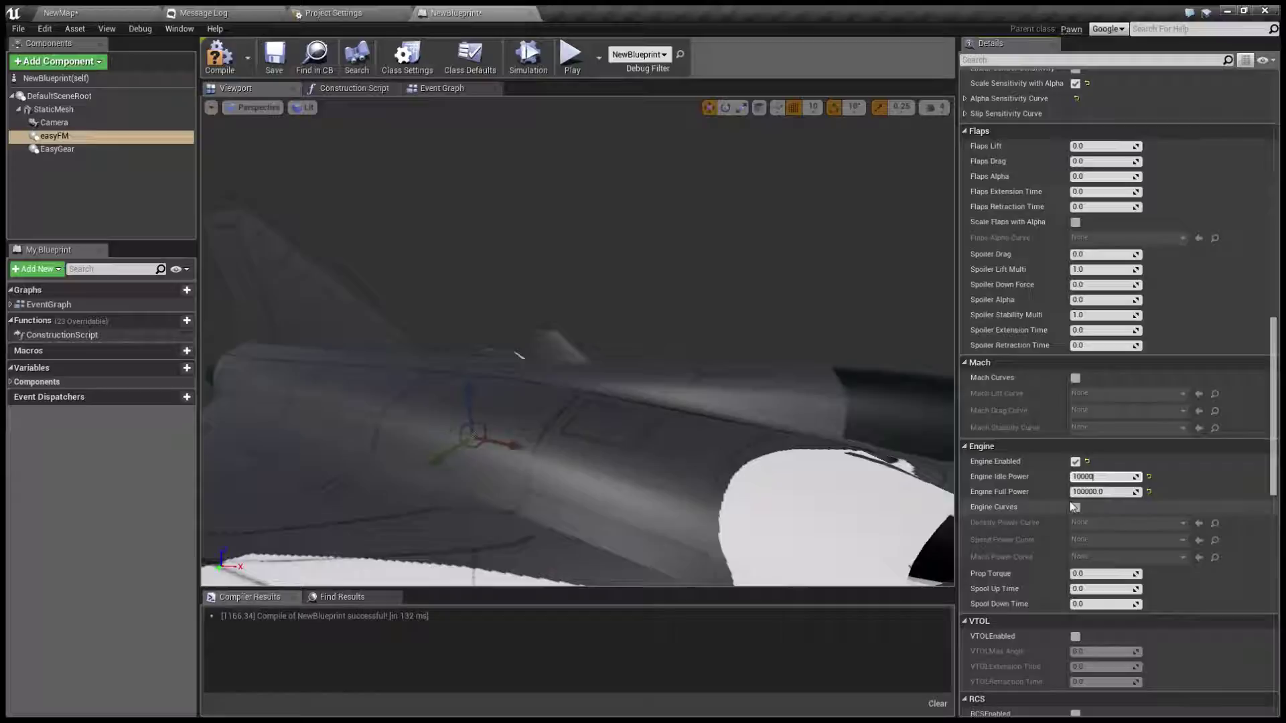
text(000)
click(570, 57)
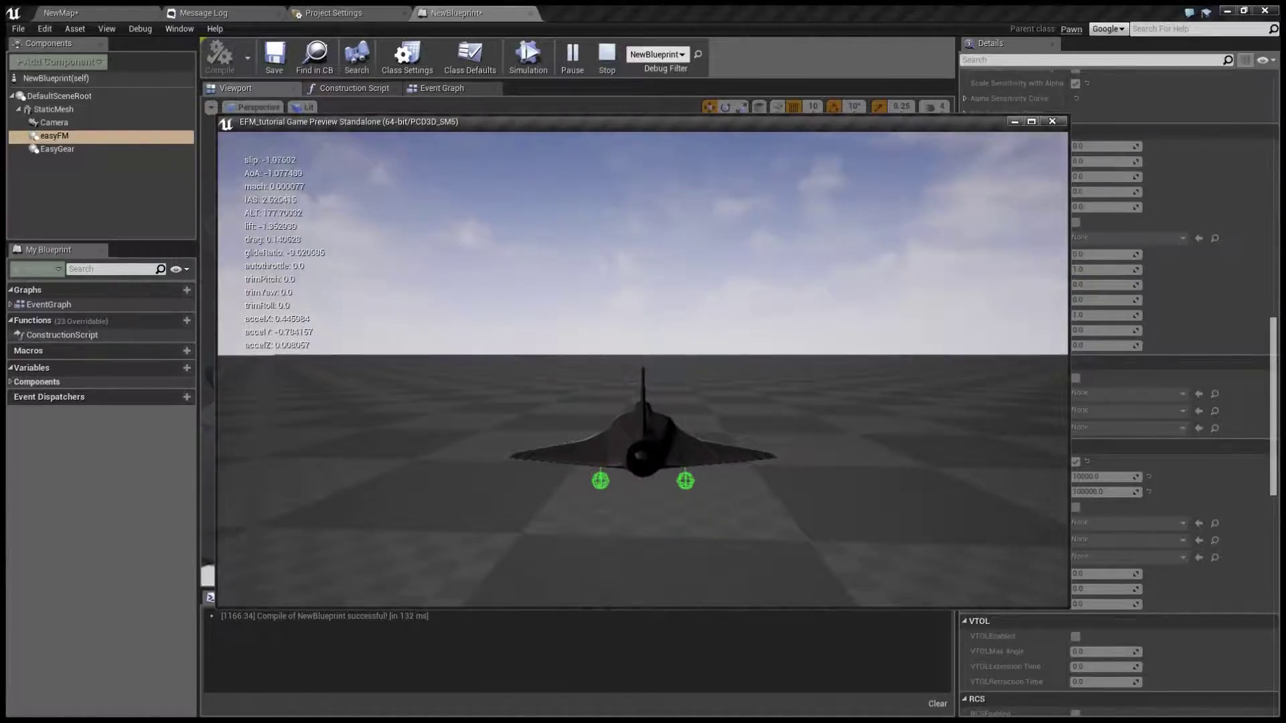
key(Escape)
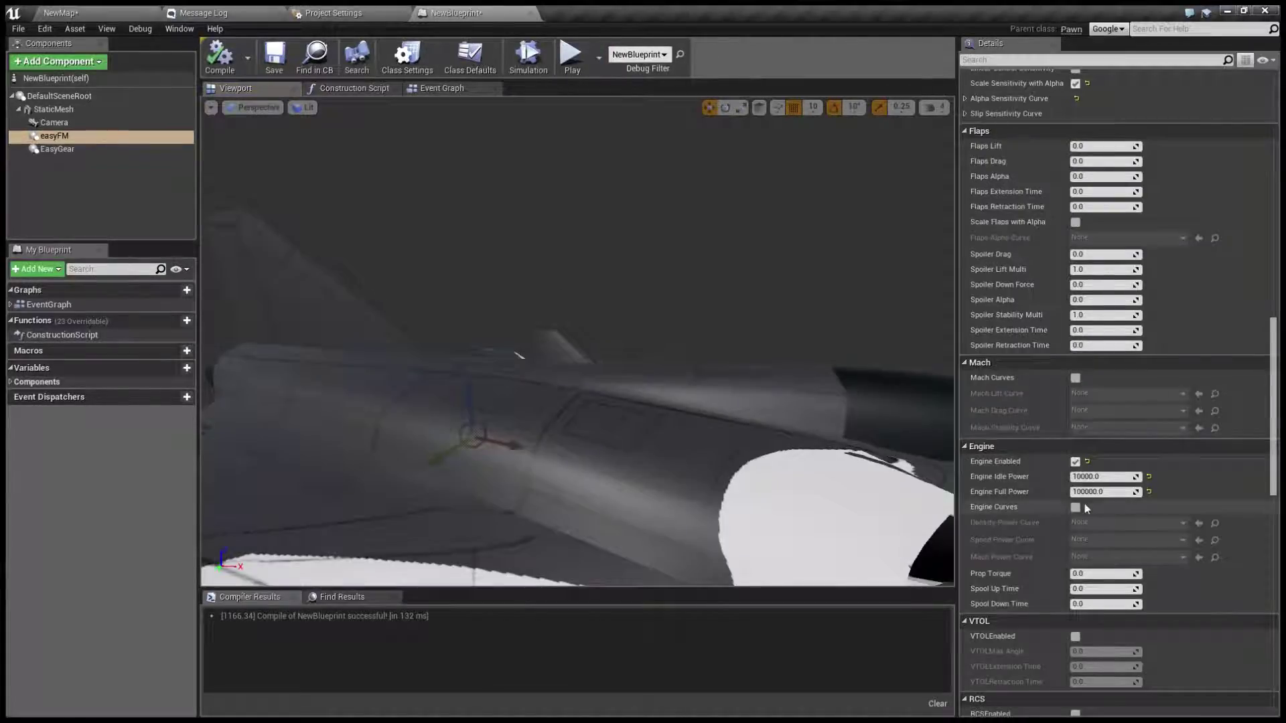
Raise Engine Idle Power to 500000 and Full Power to 10000000, test-flying between changes
click(1084, 476)
text(00)
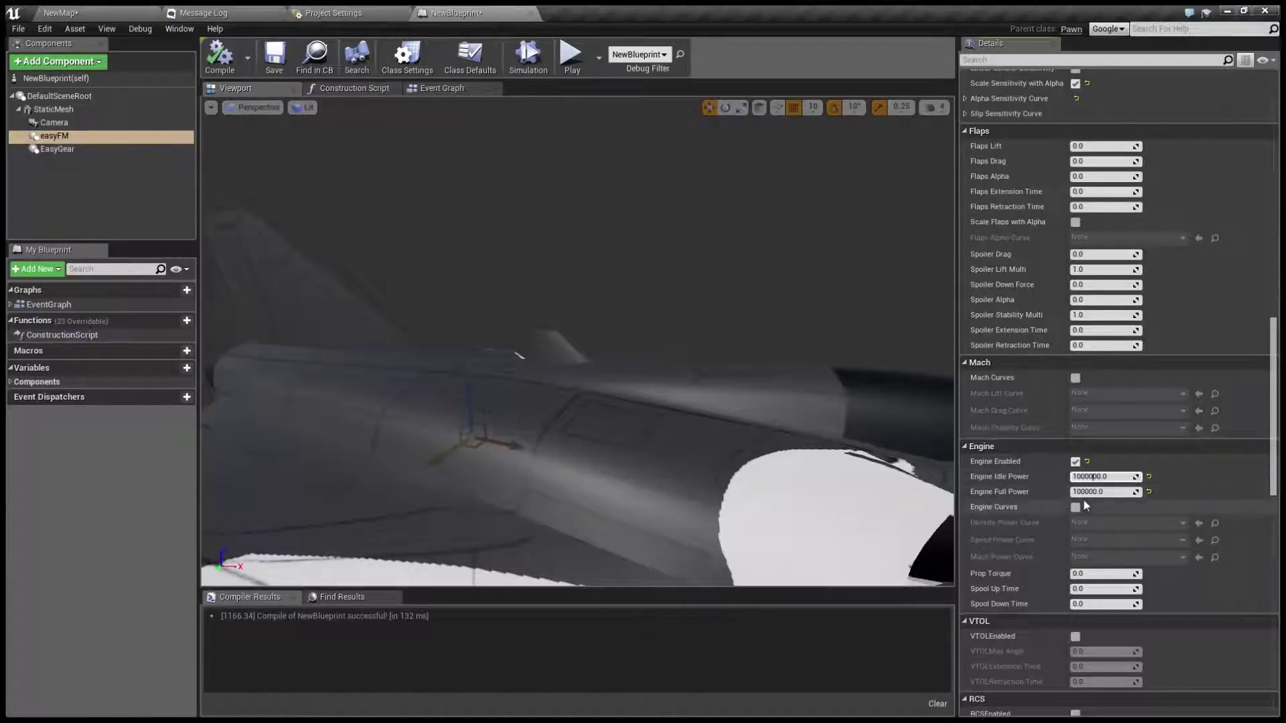
click(1090, 492)
text(00)
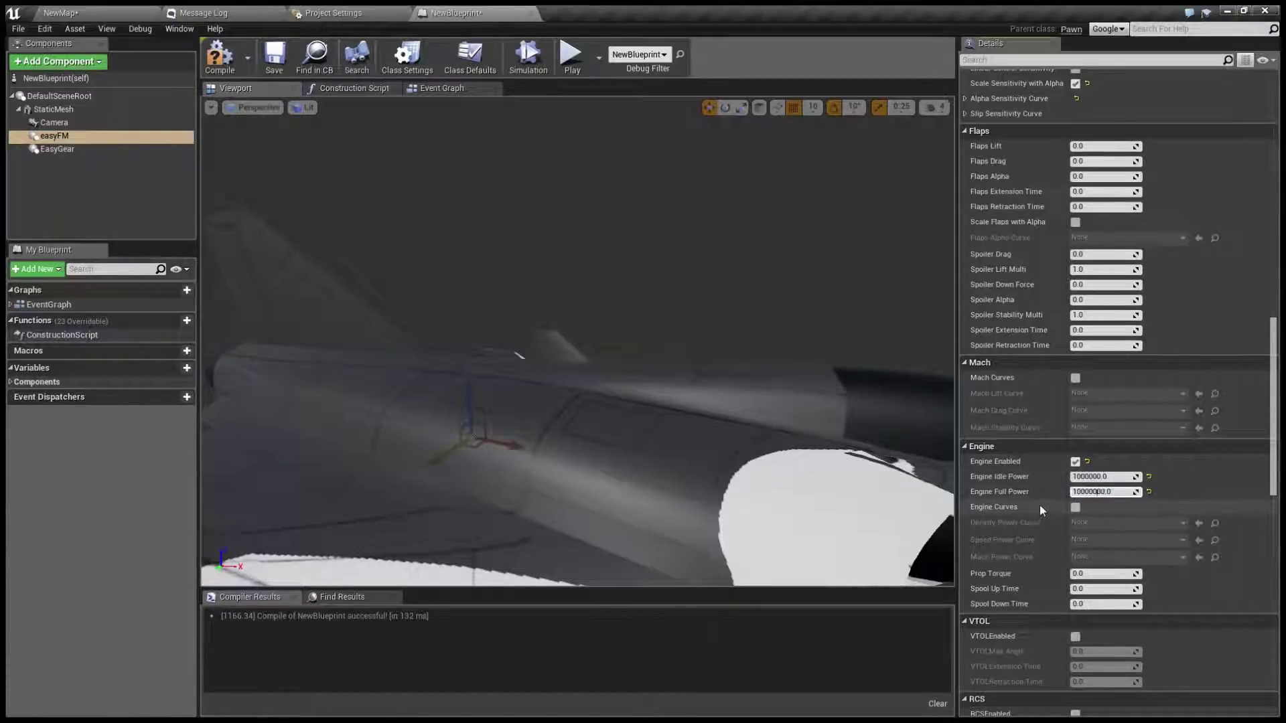
click(571, 57)
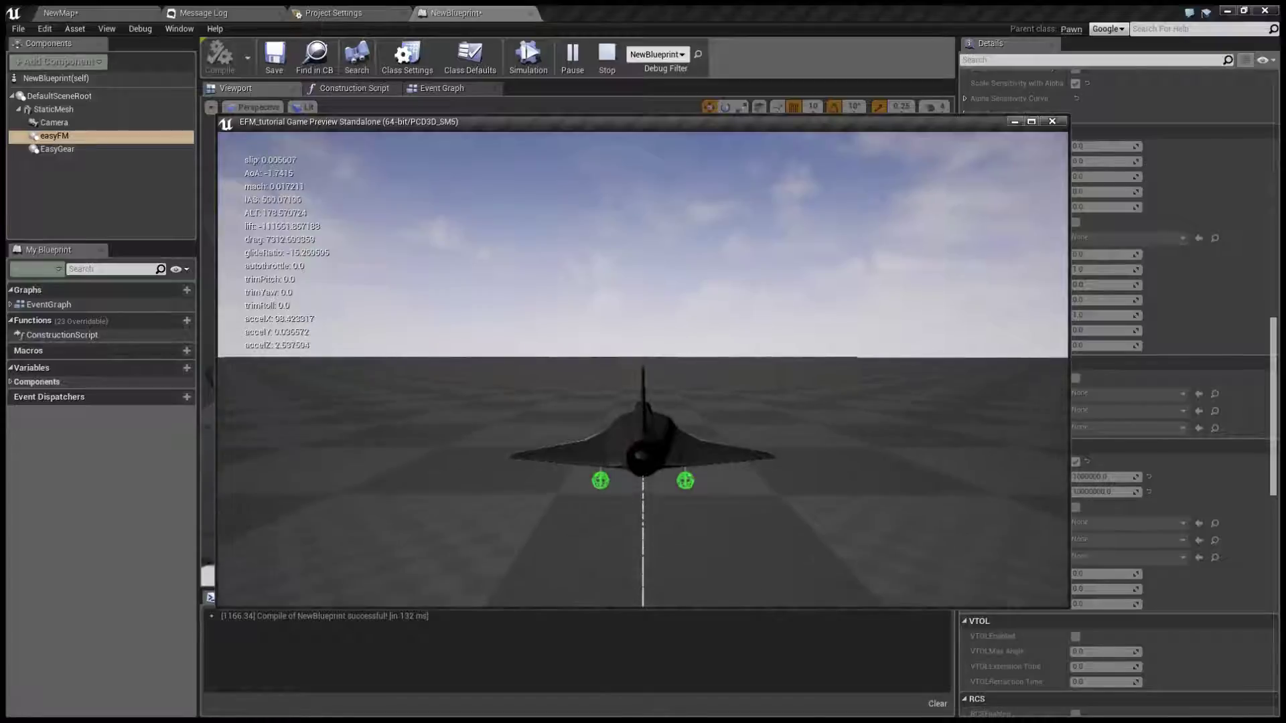
key(Escape)
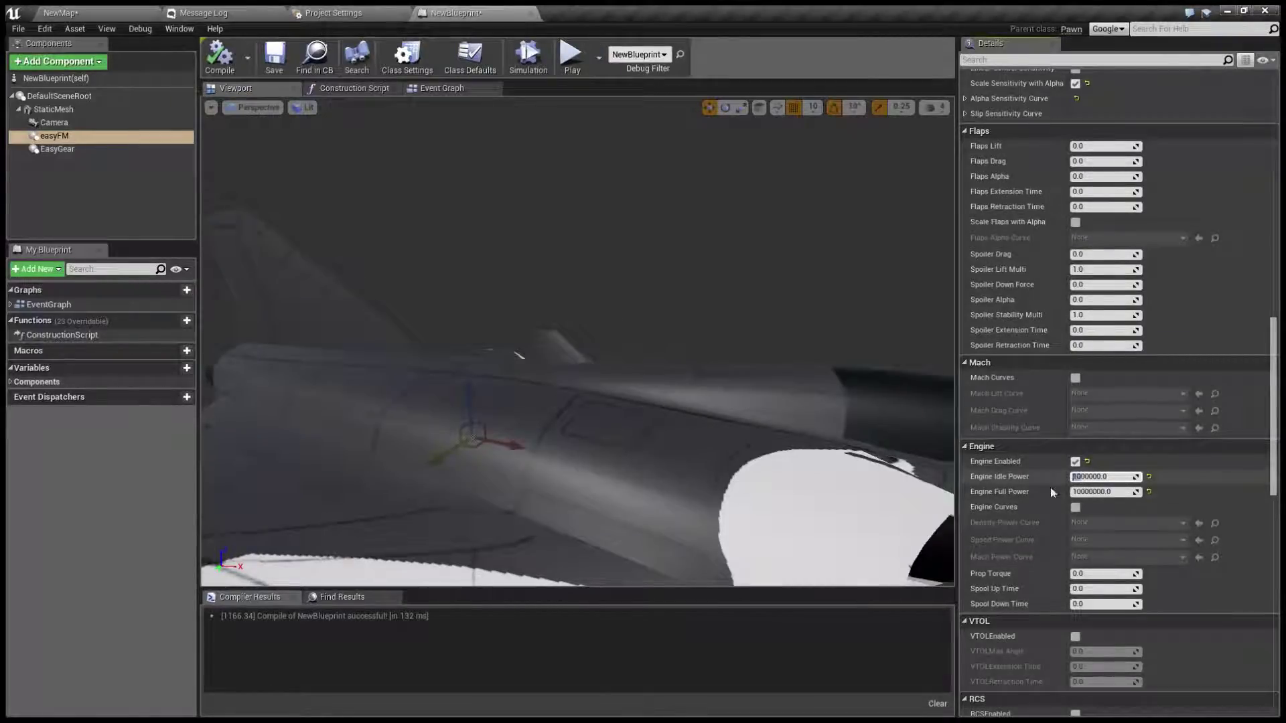
text(5)
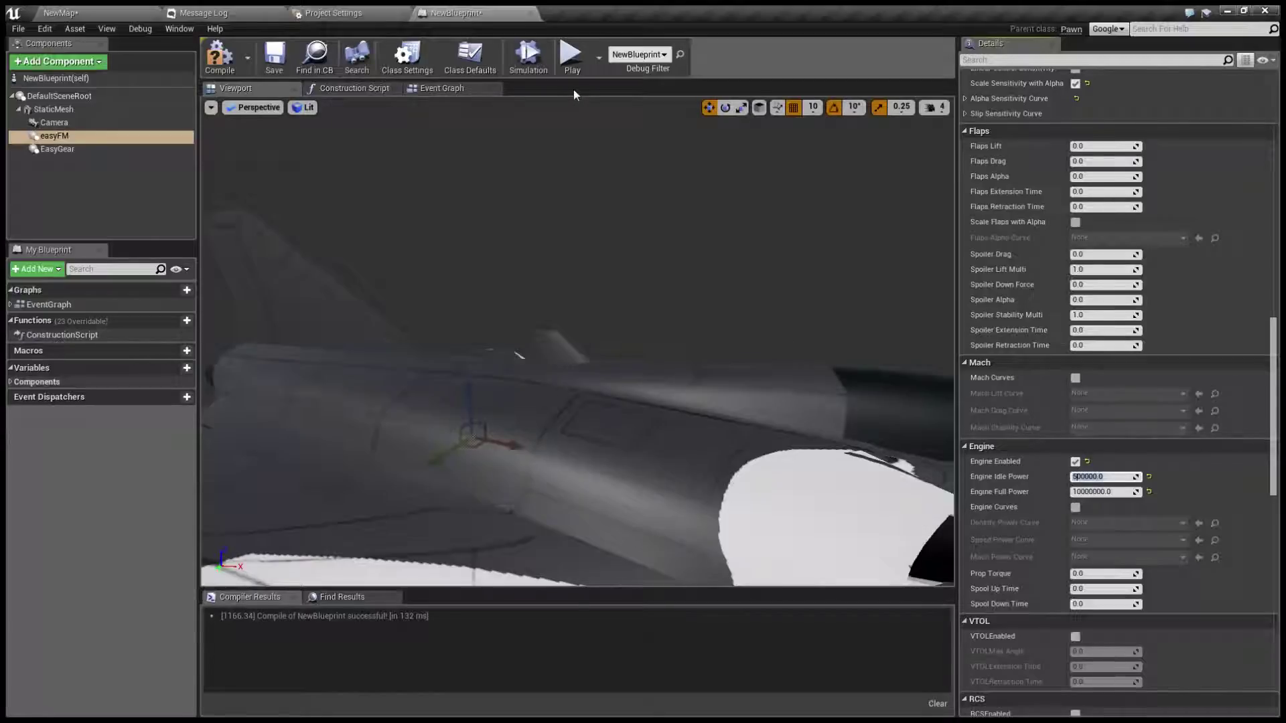
click(570, 64)
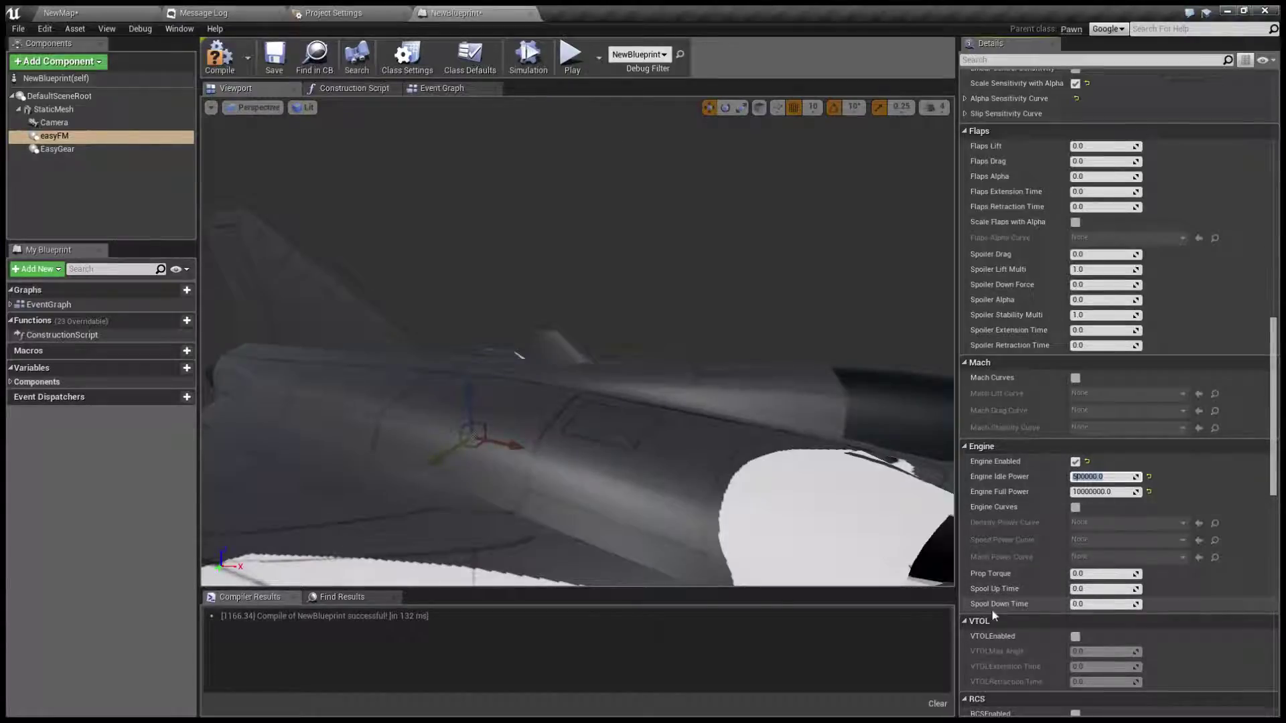
Set the engine's Spool Up Time and Spool Down Time both to 3.0
click(1088, 588)
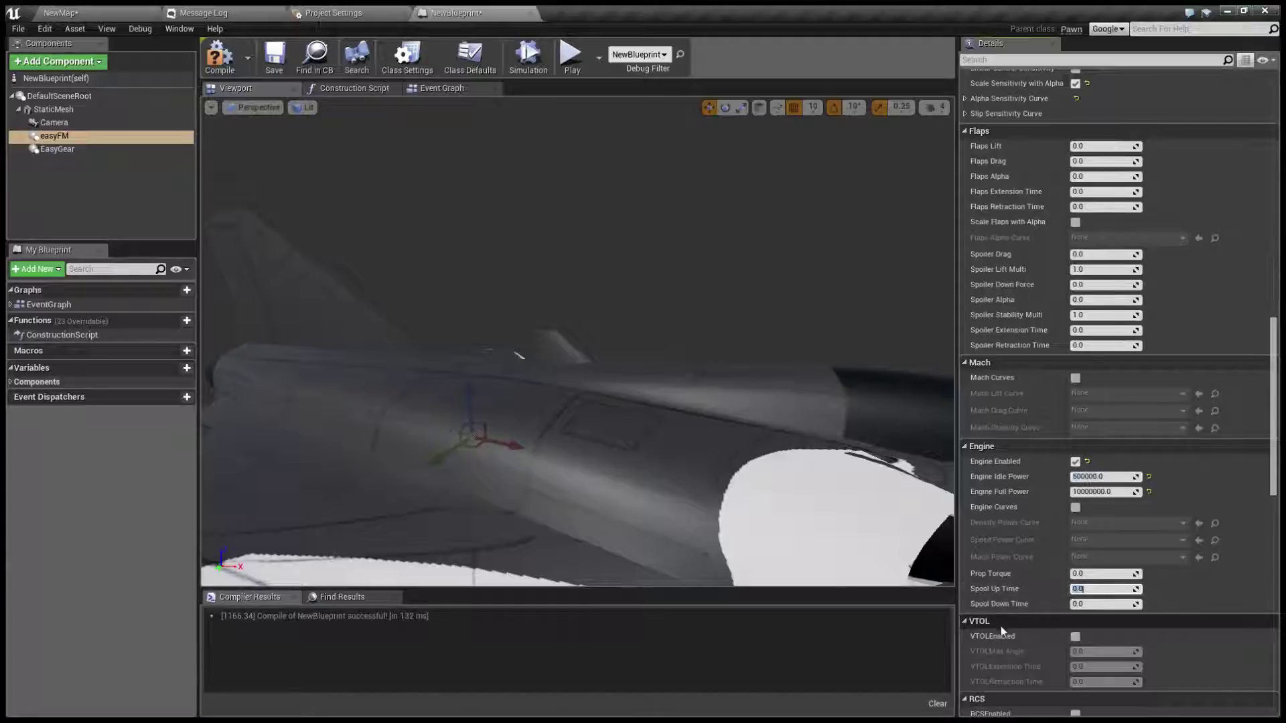
text(3)
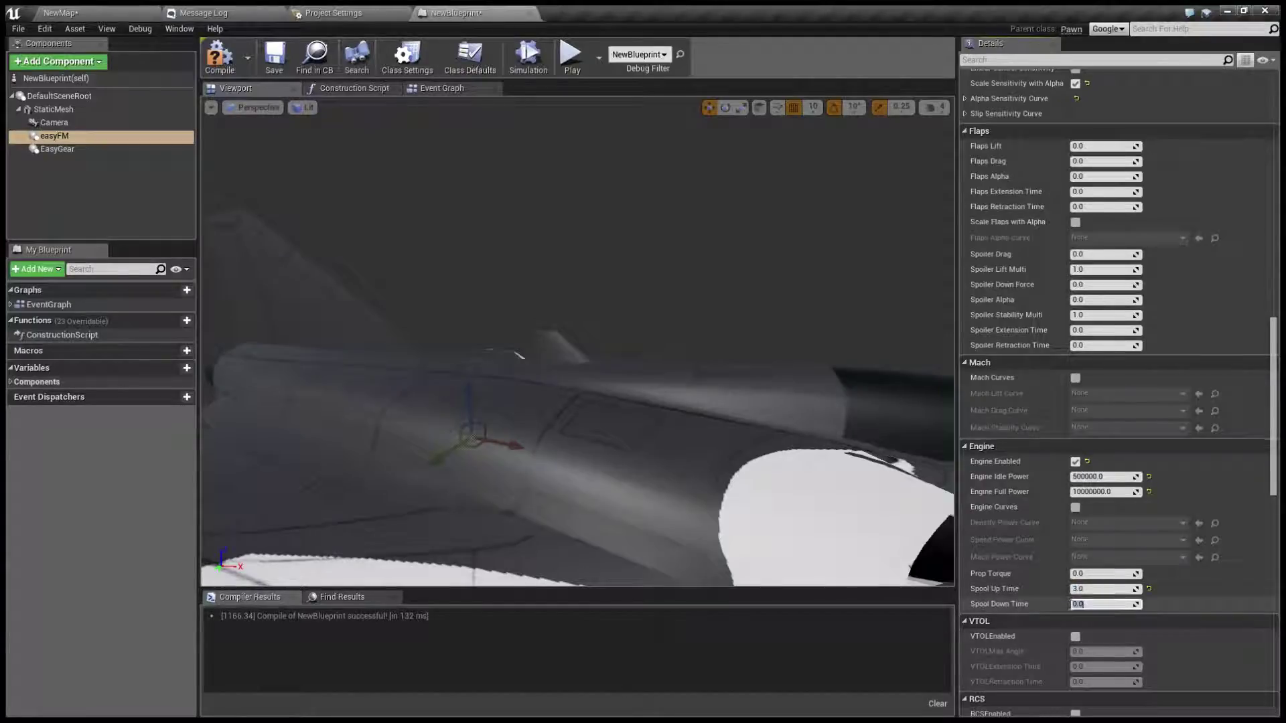
text(3)
key(Return)
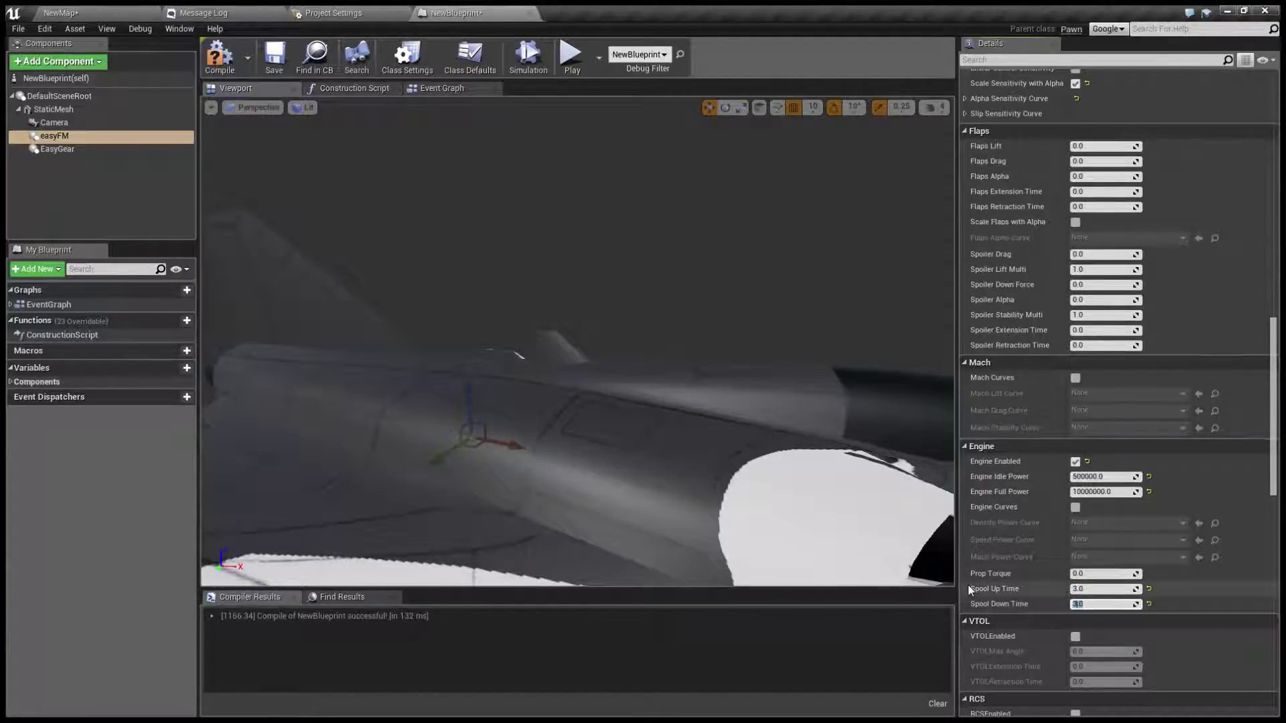
click(910, 266)
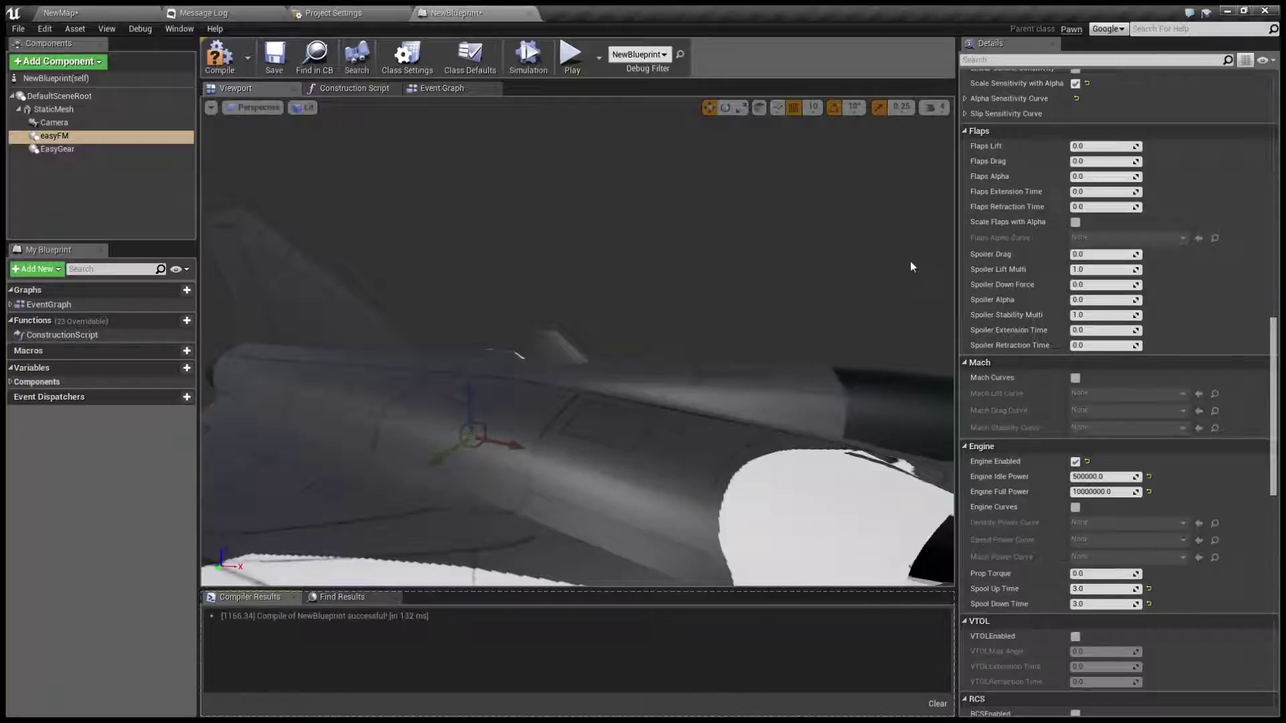
click(577, 65)
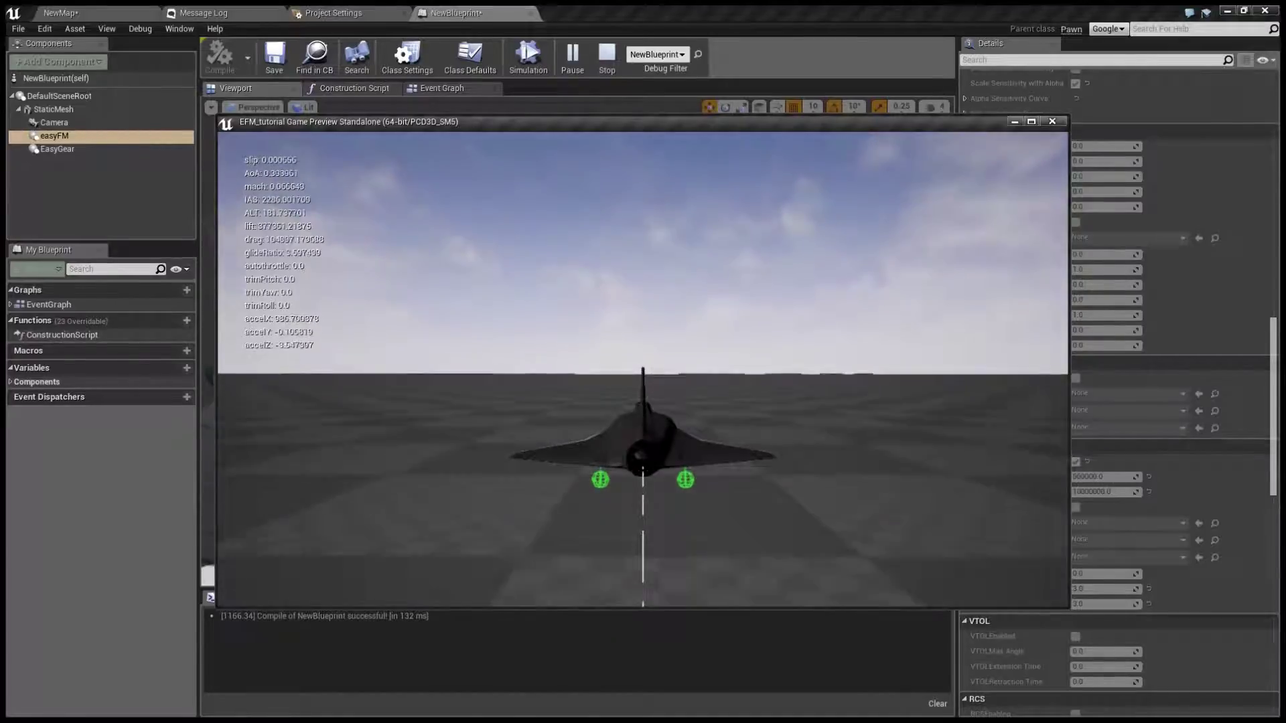
key(s)
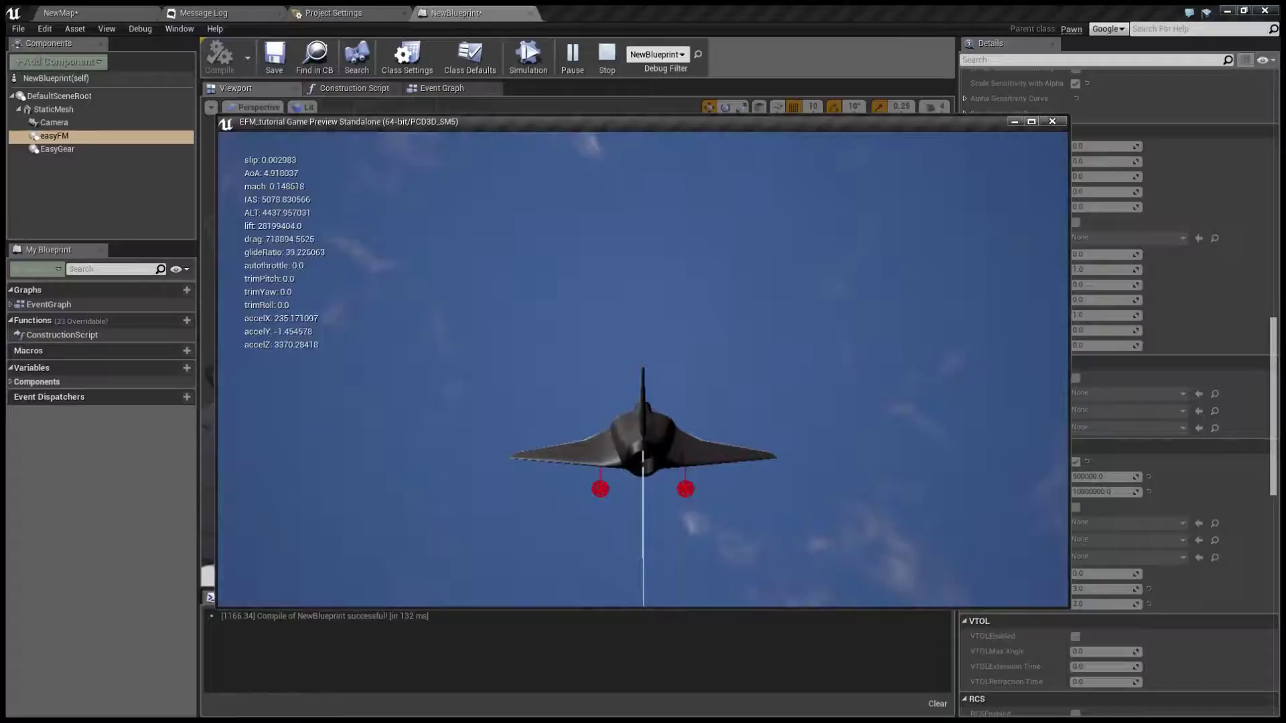
key(w)
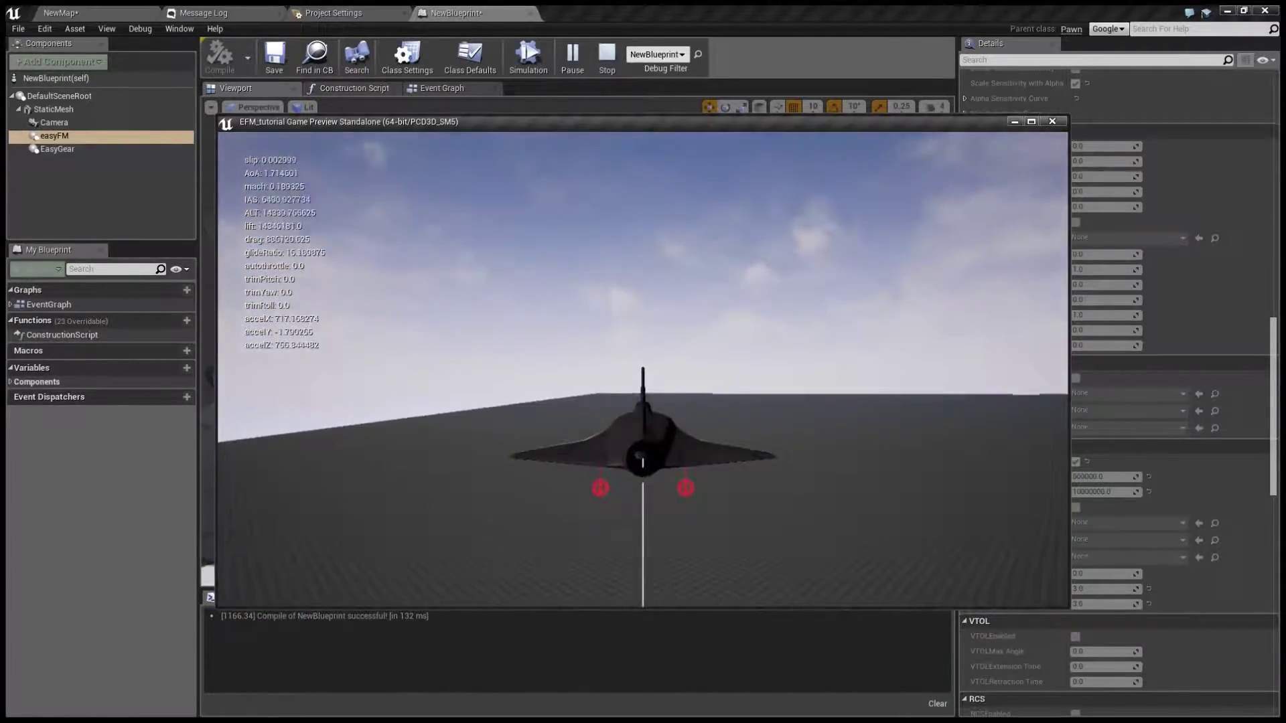
key(Escape)
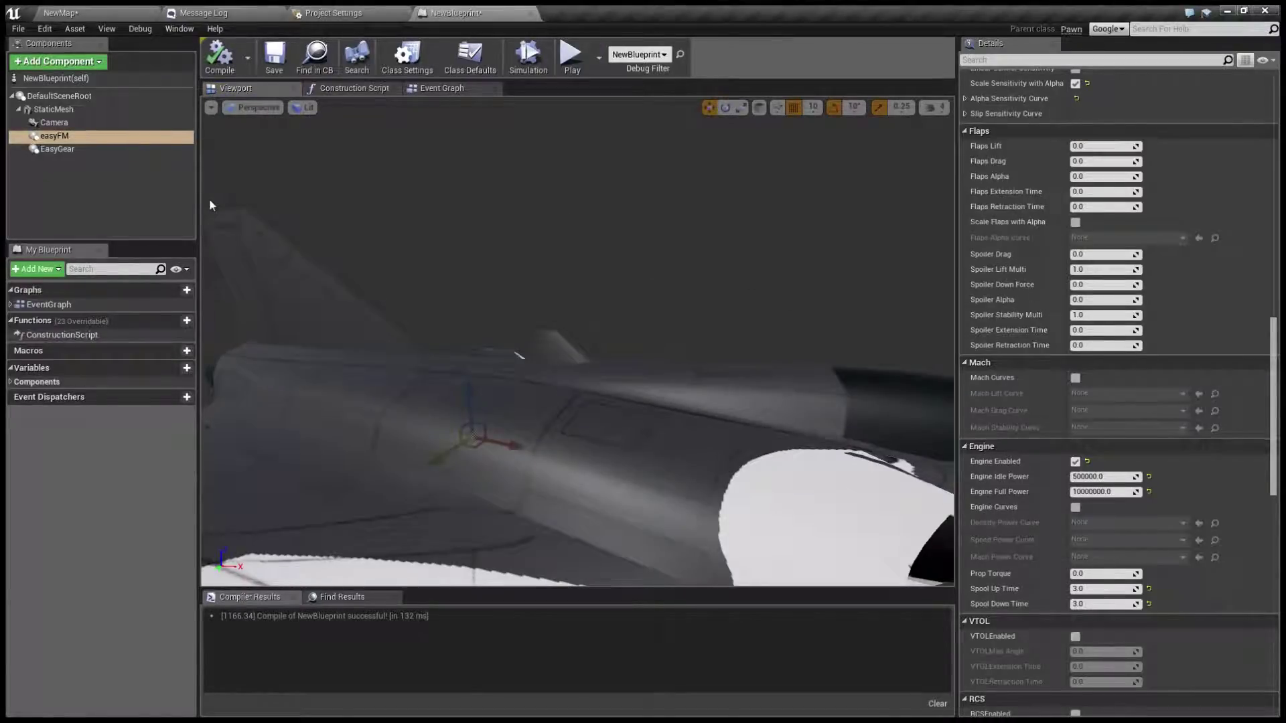
Select the easyFM component and set pitch, yaw, roll sensitivity to 0.2, 0.1, 0.2
click(57, 112)
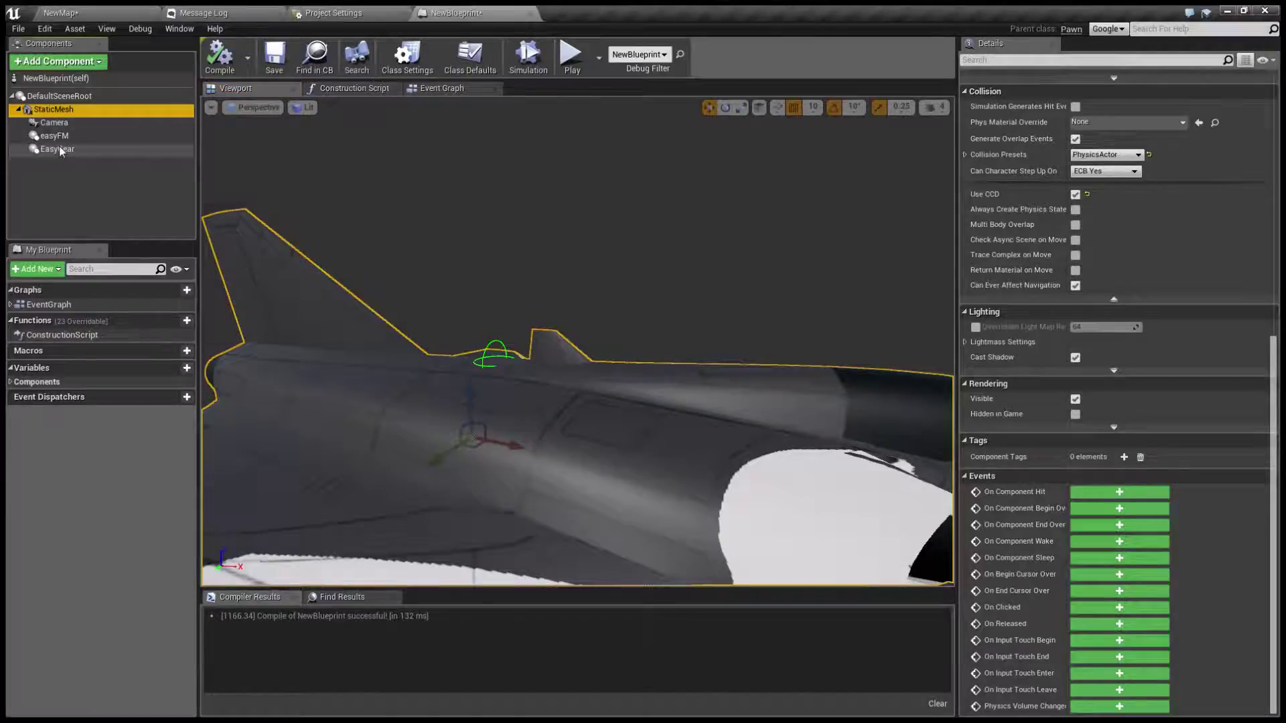
click(54, 122)
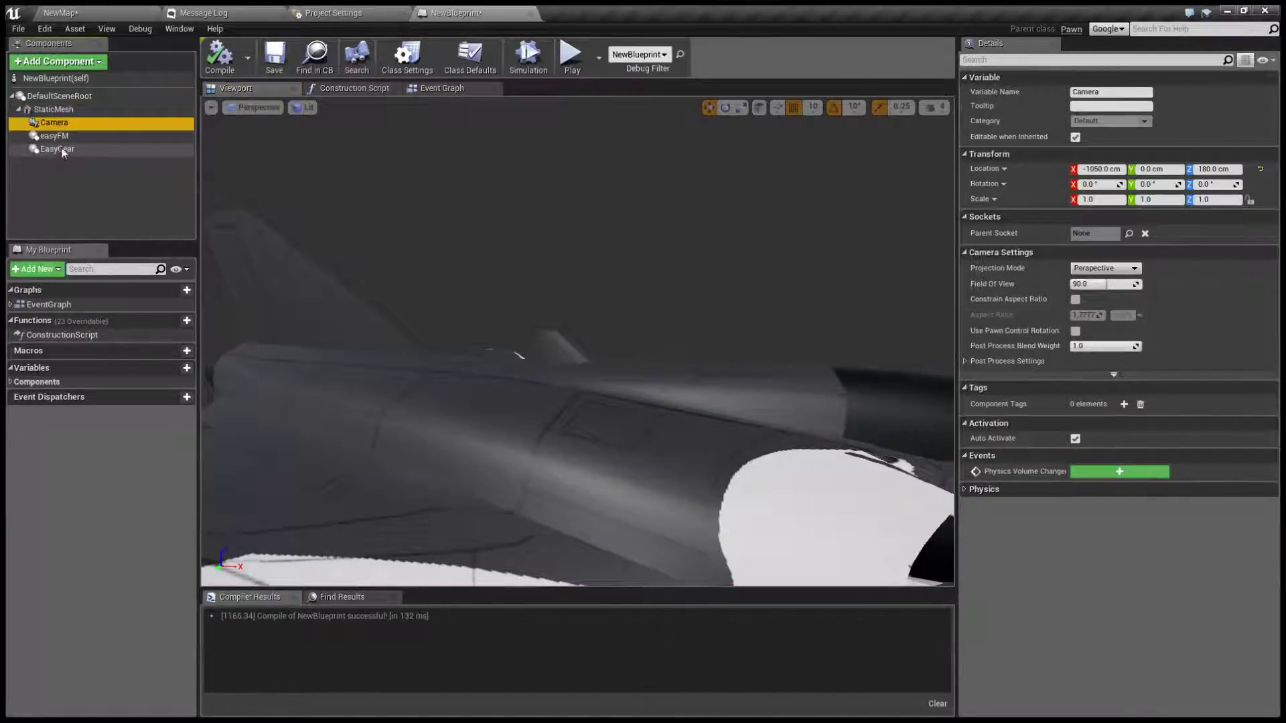
click(58, 137)
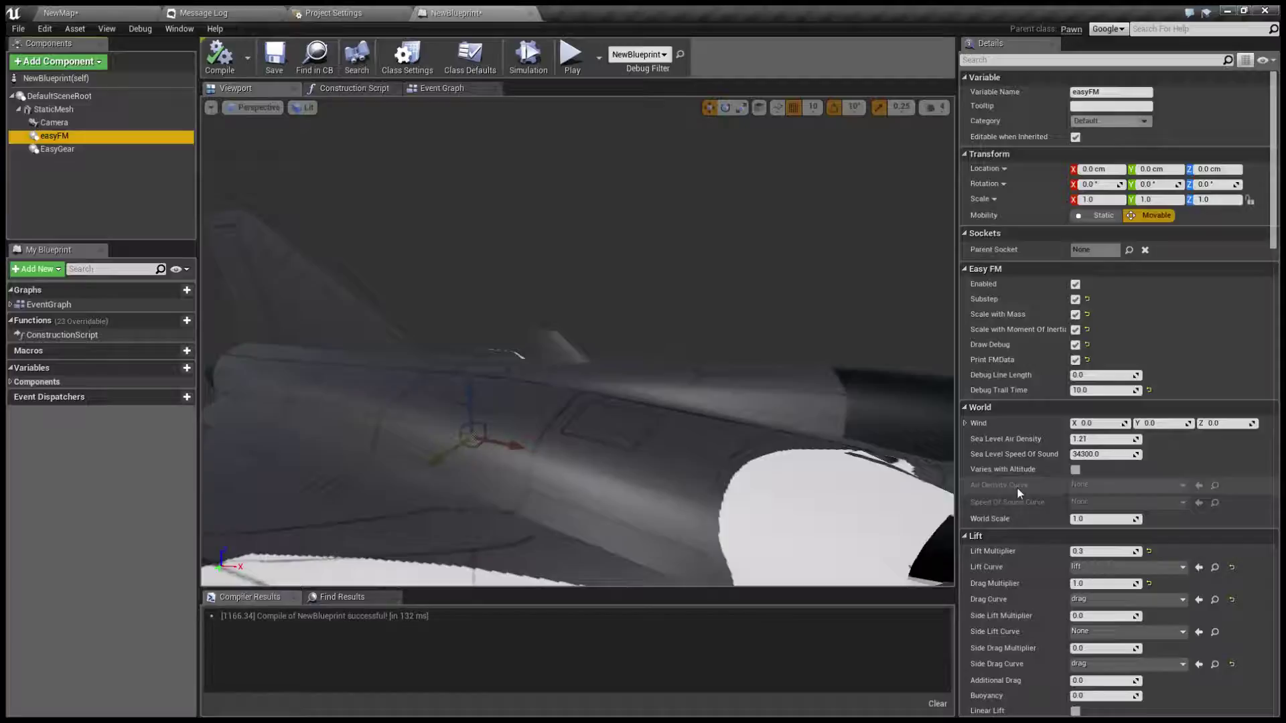
scroll(1012, 489, down, 5)
scroll(1007, 488, down, 2)
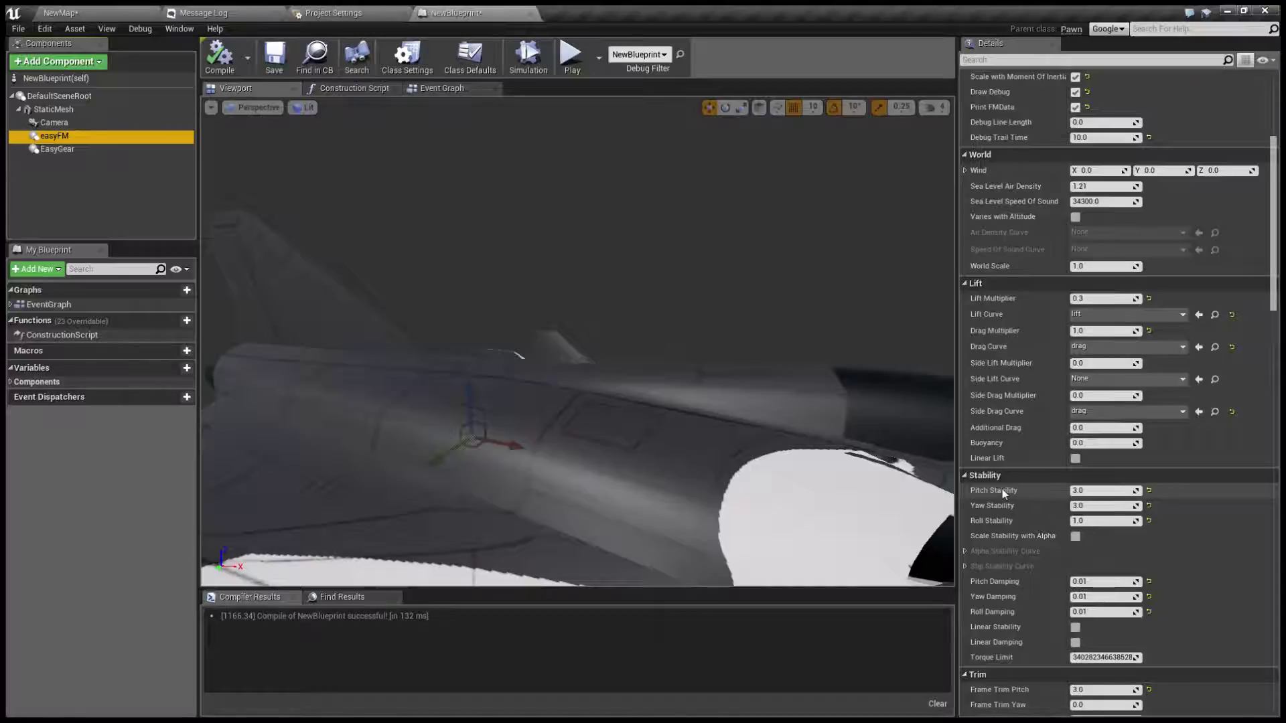
scroll(1002, 489, down, 8)
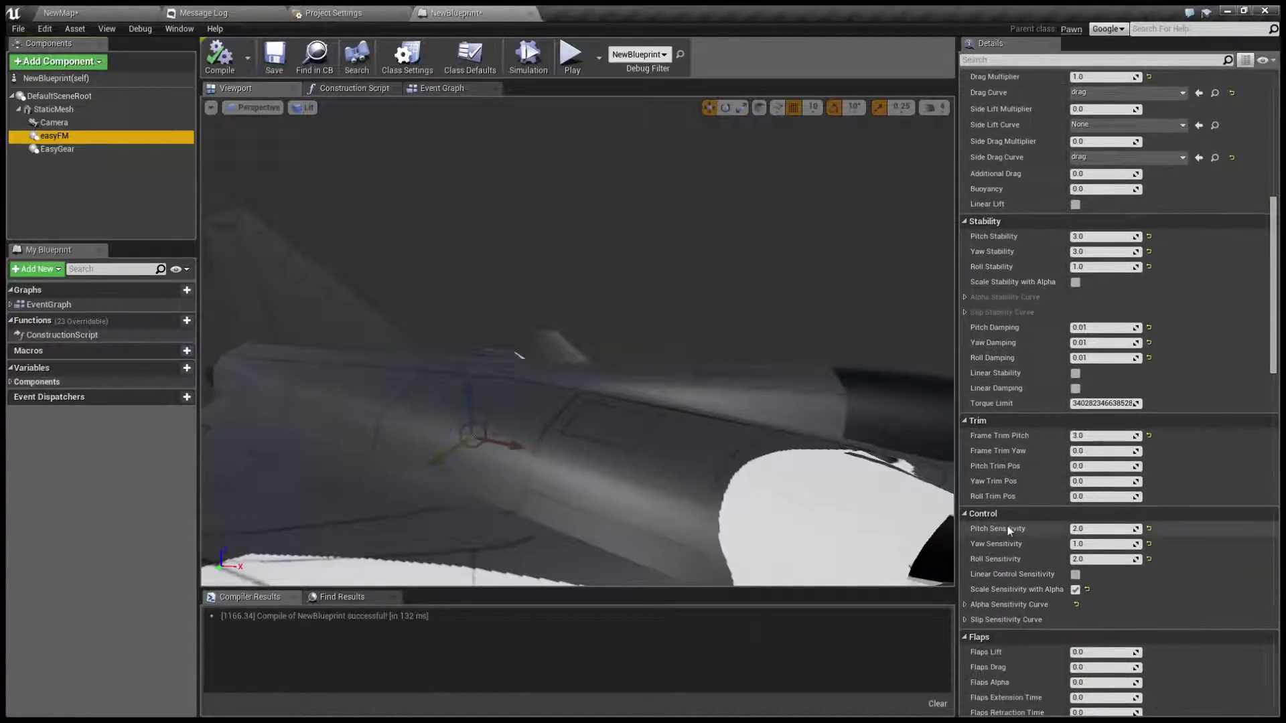
click(1099, 529)
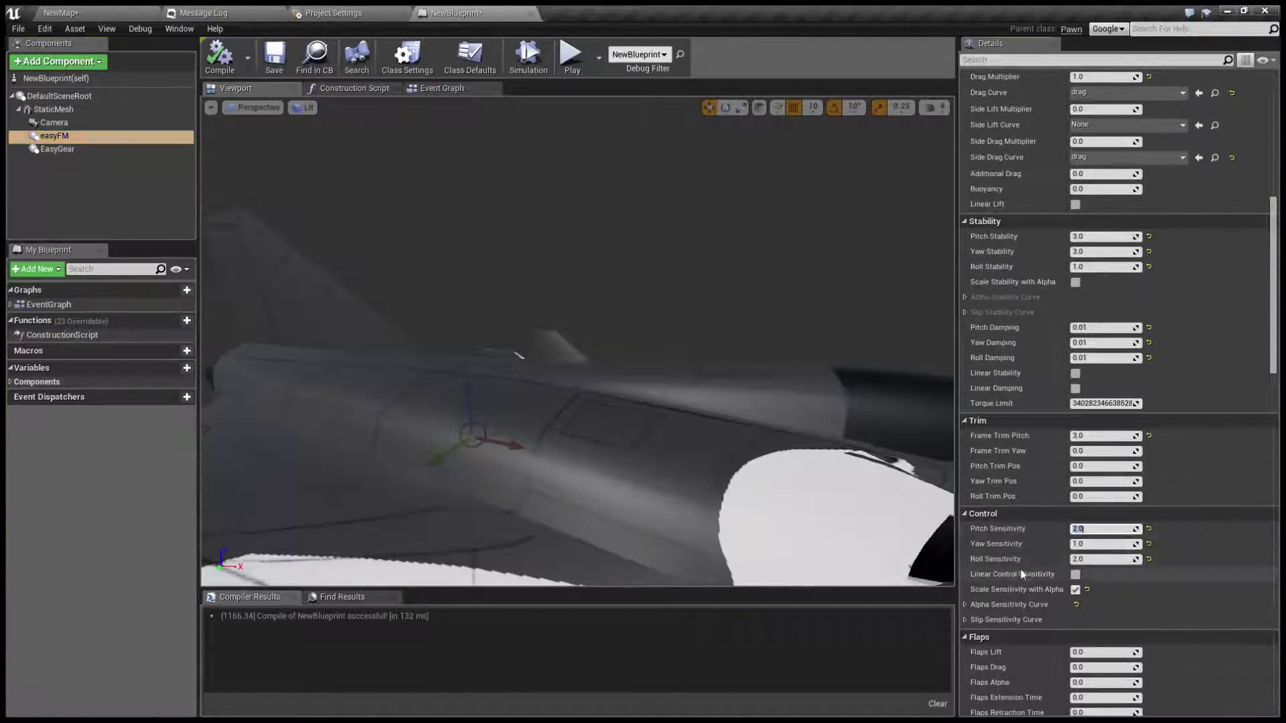
text(0.2)
click(1071, 544)
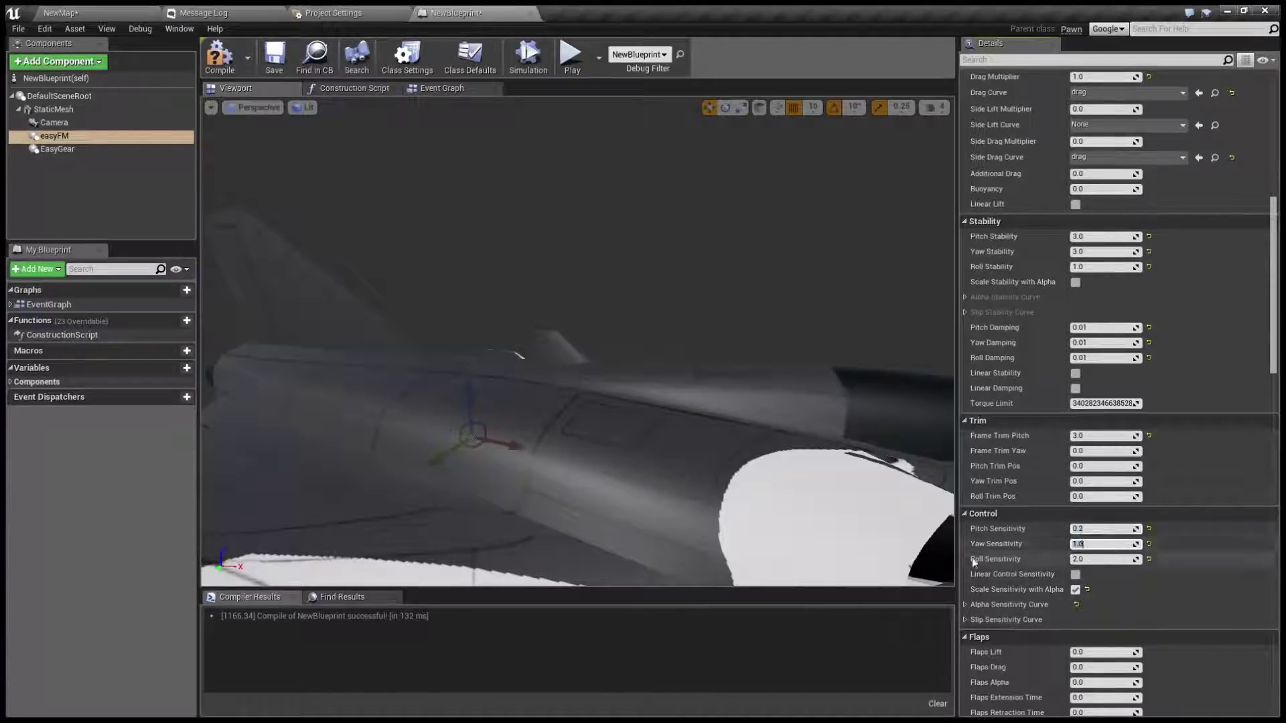
text(0.1)
key(Tab)
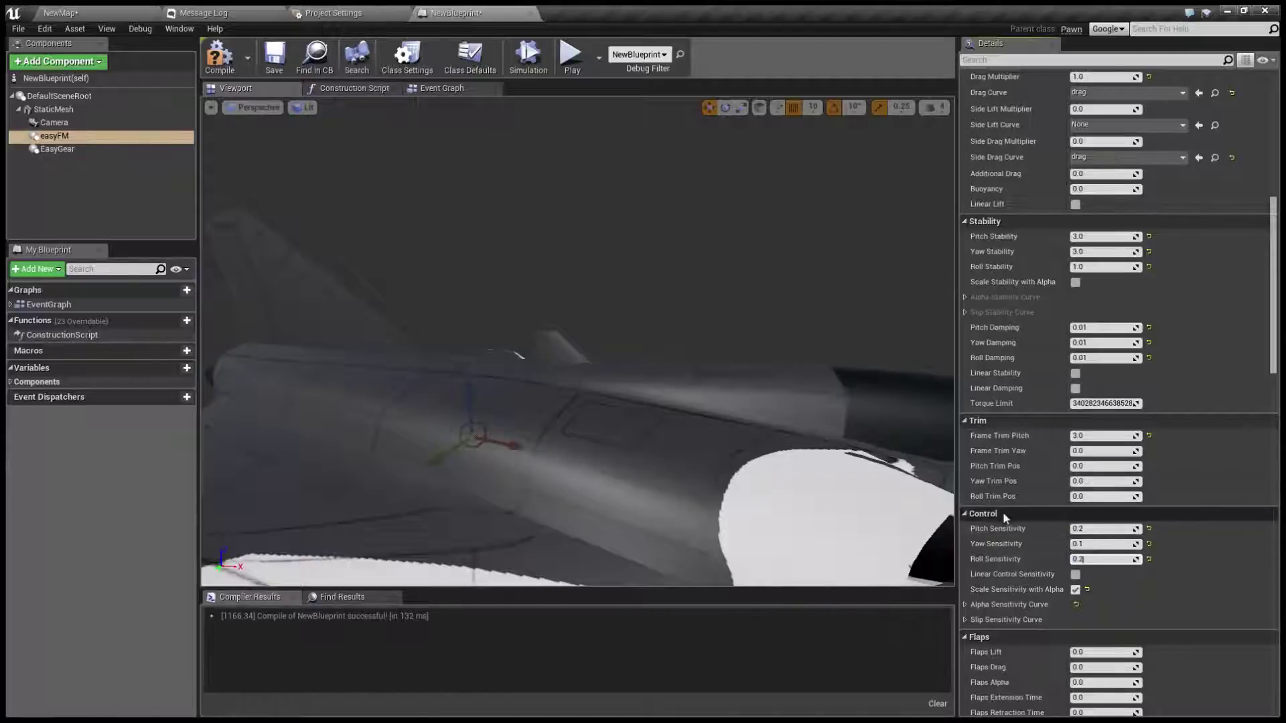
Set pitch, yaw, roll stability to 0.3, 0.3, 0.1 and start a test play
scroll(1028, 452, up, 4)
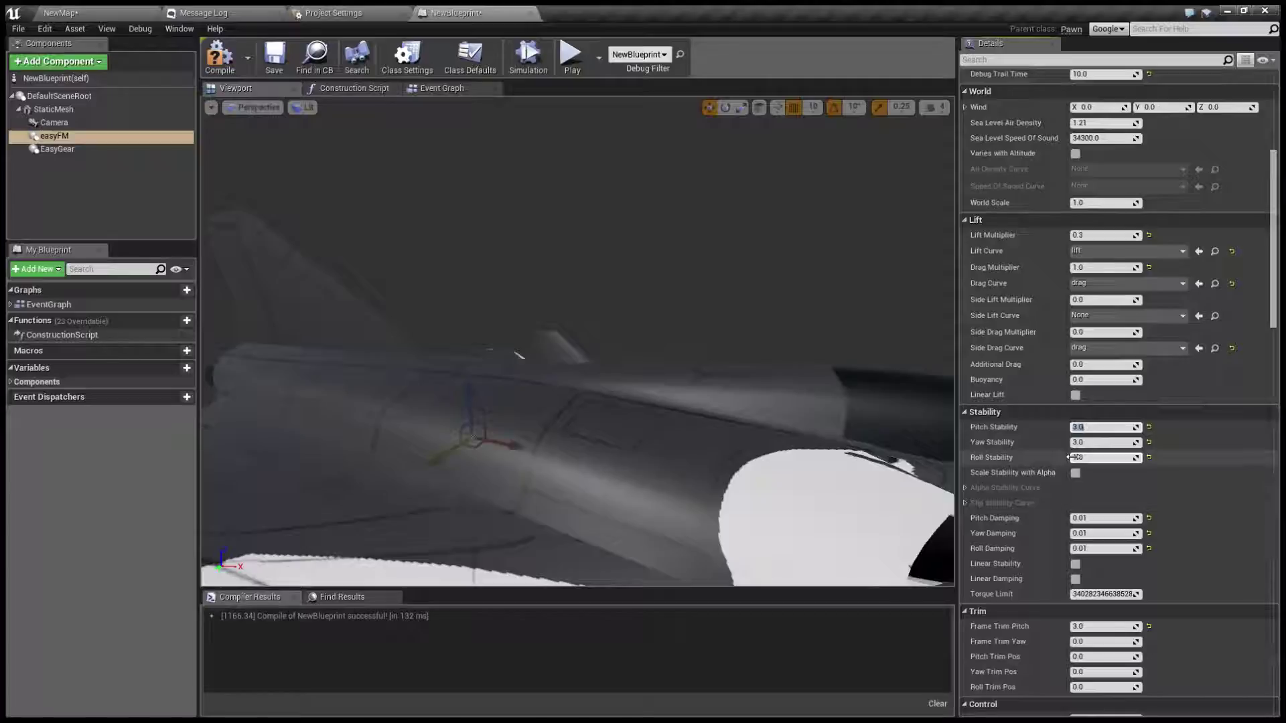
text(3)
key(Tab)
text(0.3)
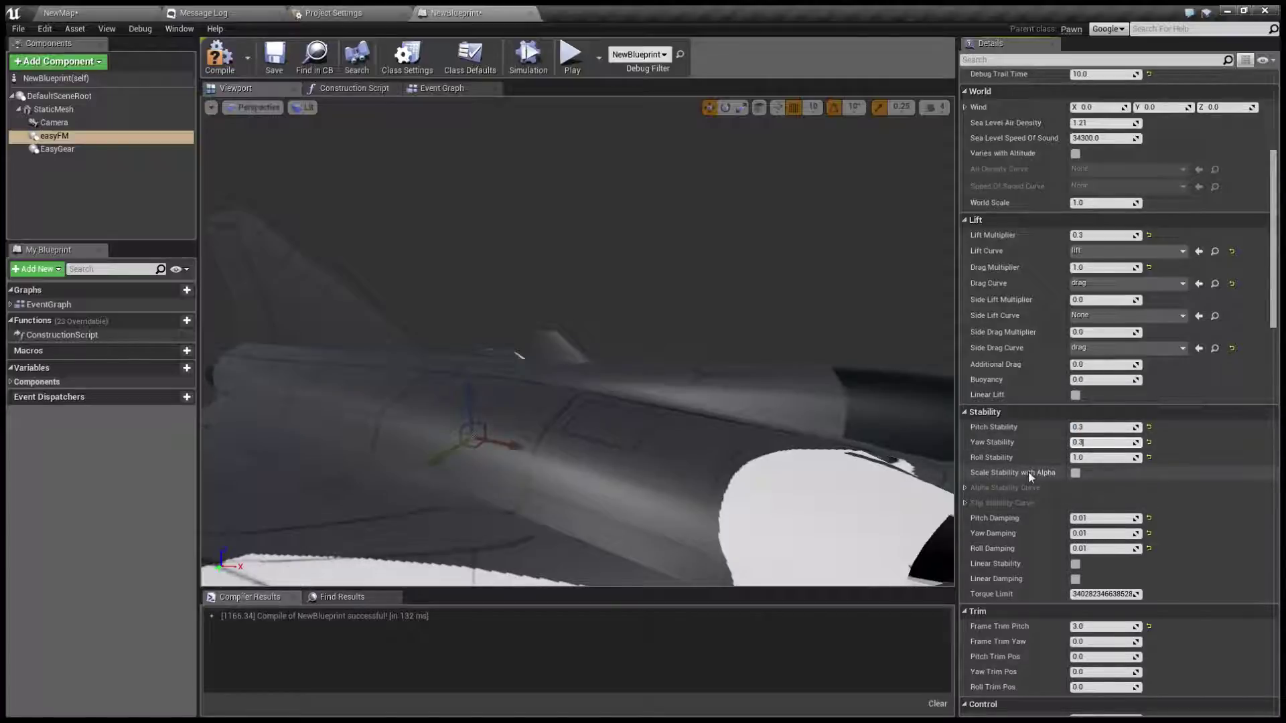
key(Return)
click(1085, 457)
text(0)
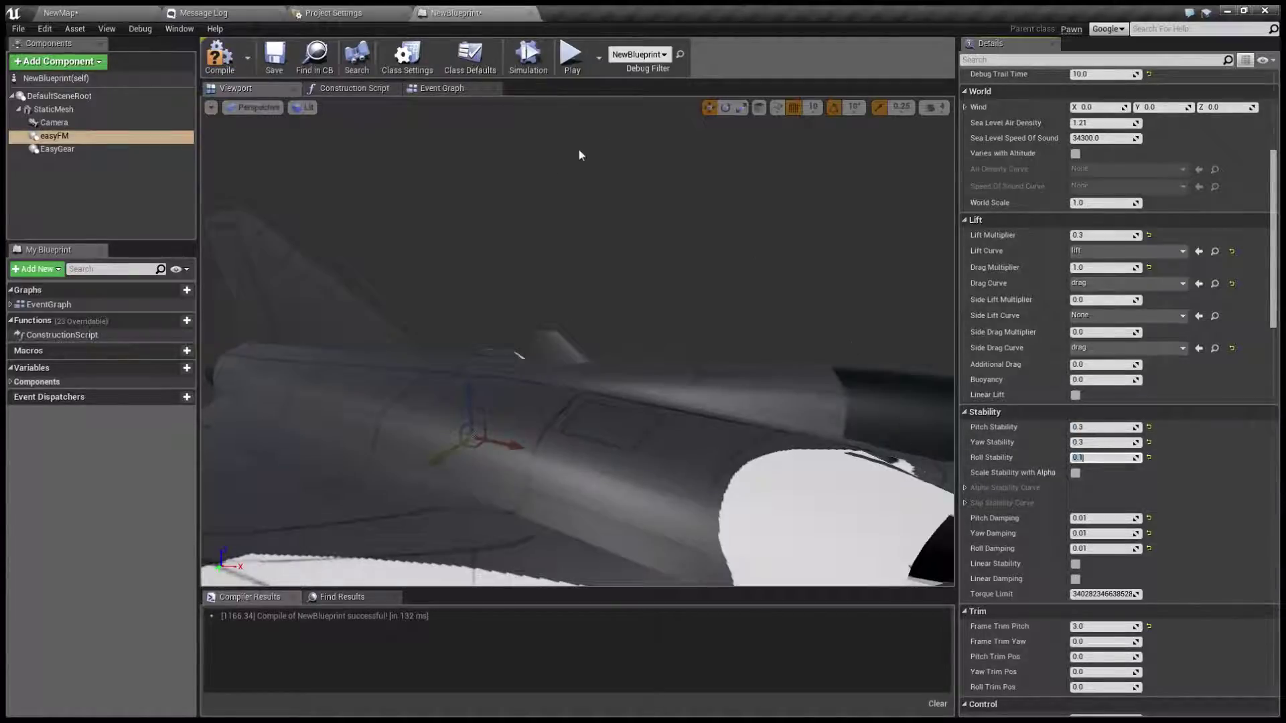
text(.1)
click(580, 64)
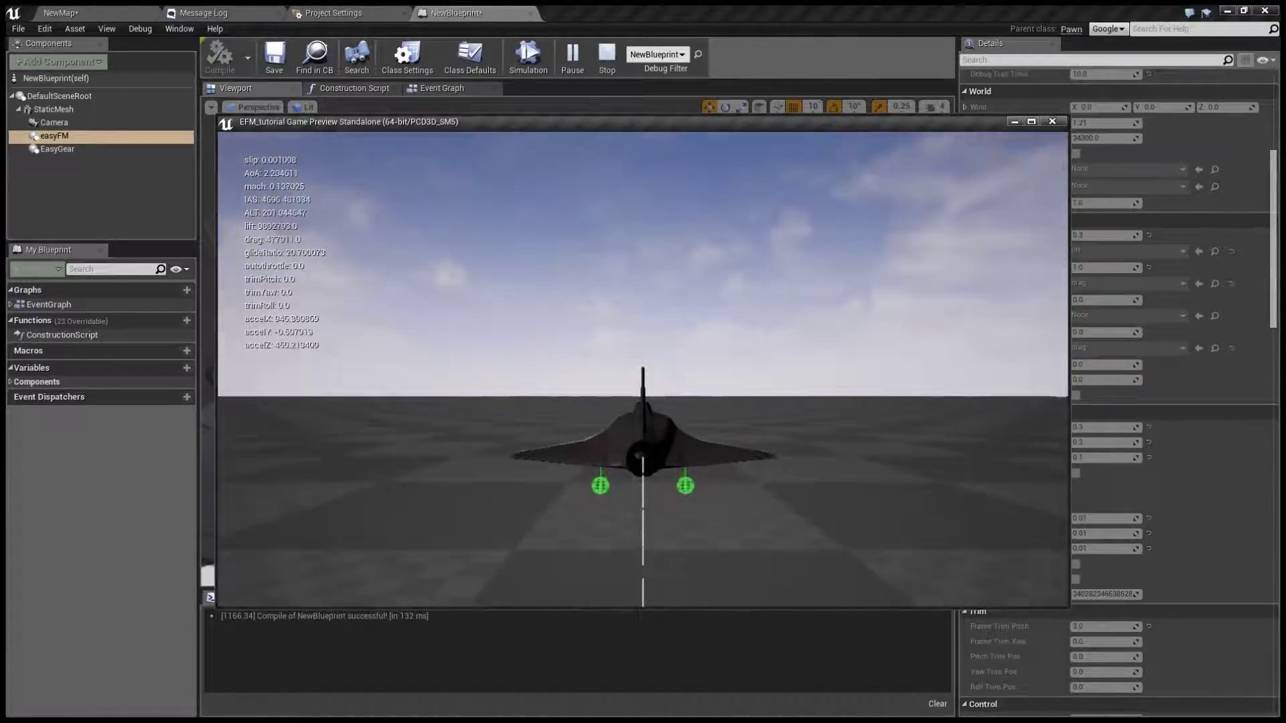
Fly the retuned jet in the standalone preview, climbing and banking, then end the test play
key(g)
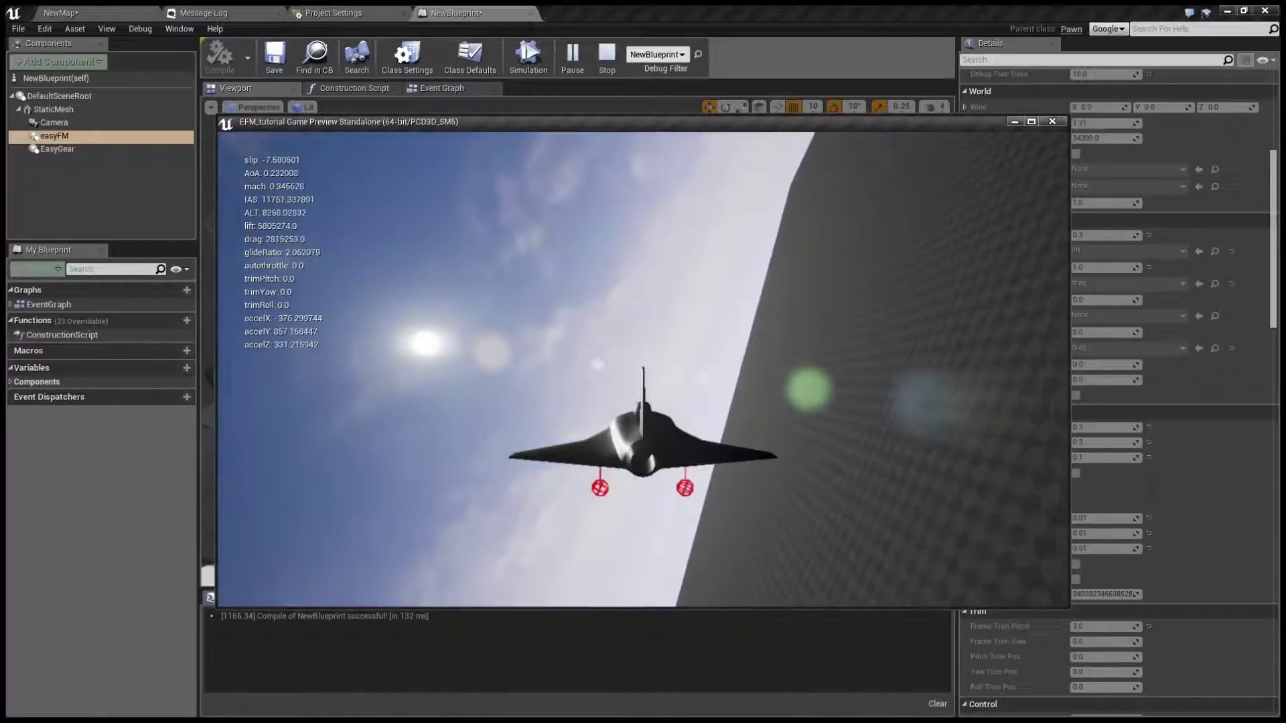
key(Escape)
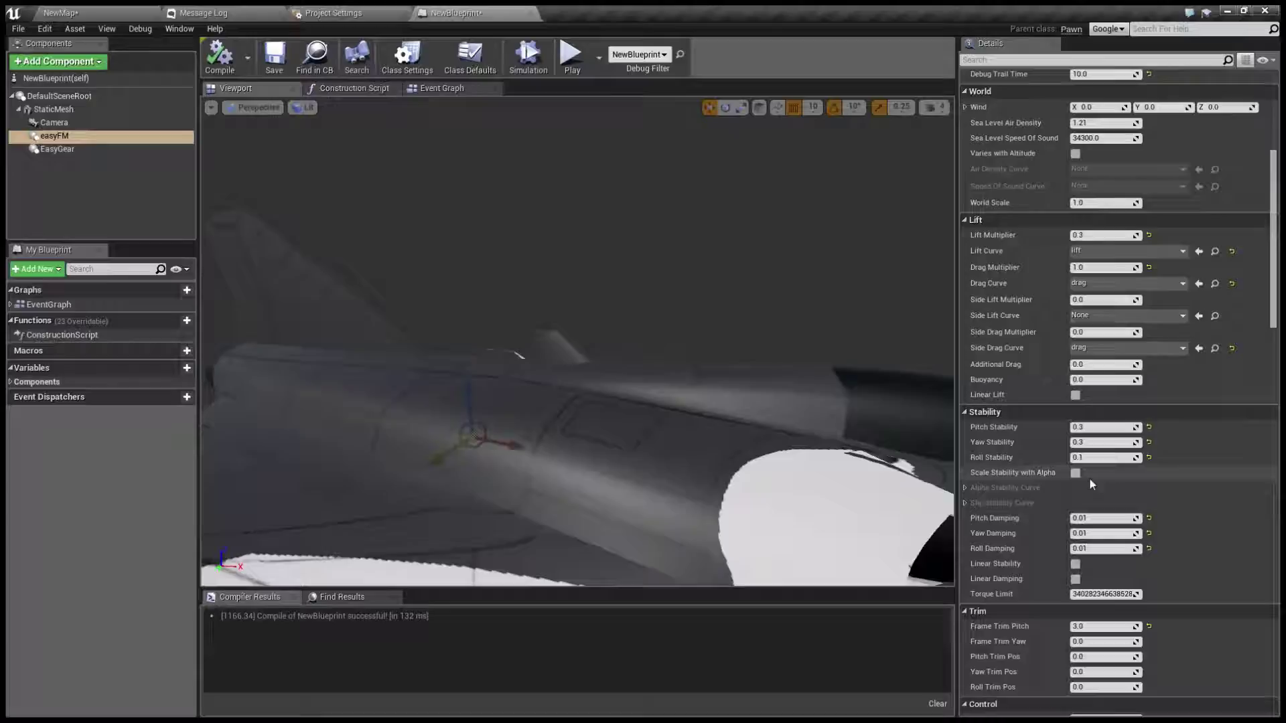
Enable Engine Curves on the easyFM engine, leaving Density Power Curve unset at None
scroll(1031, 347, down, 10)
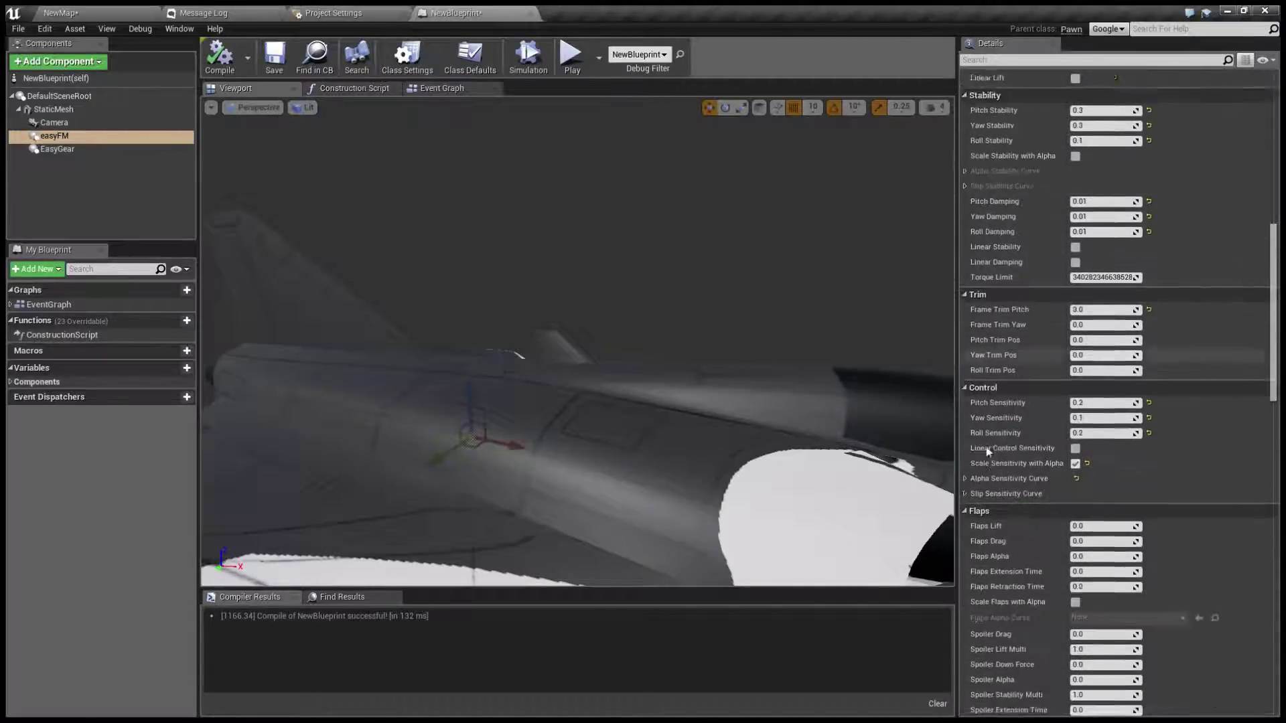
scroll(989, 519, down, 5)
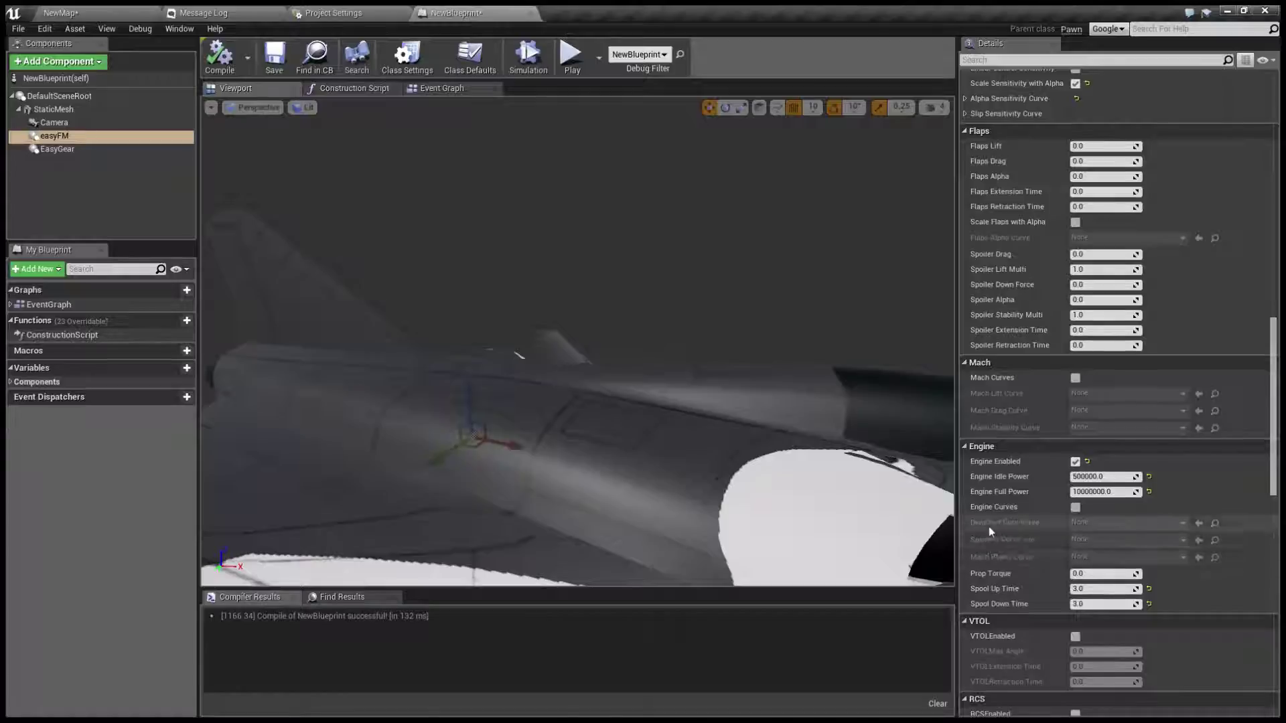
click(1076, 507)
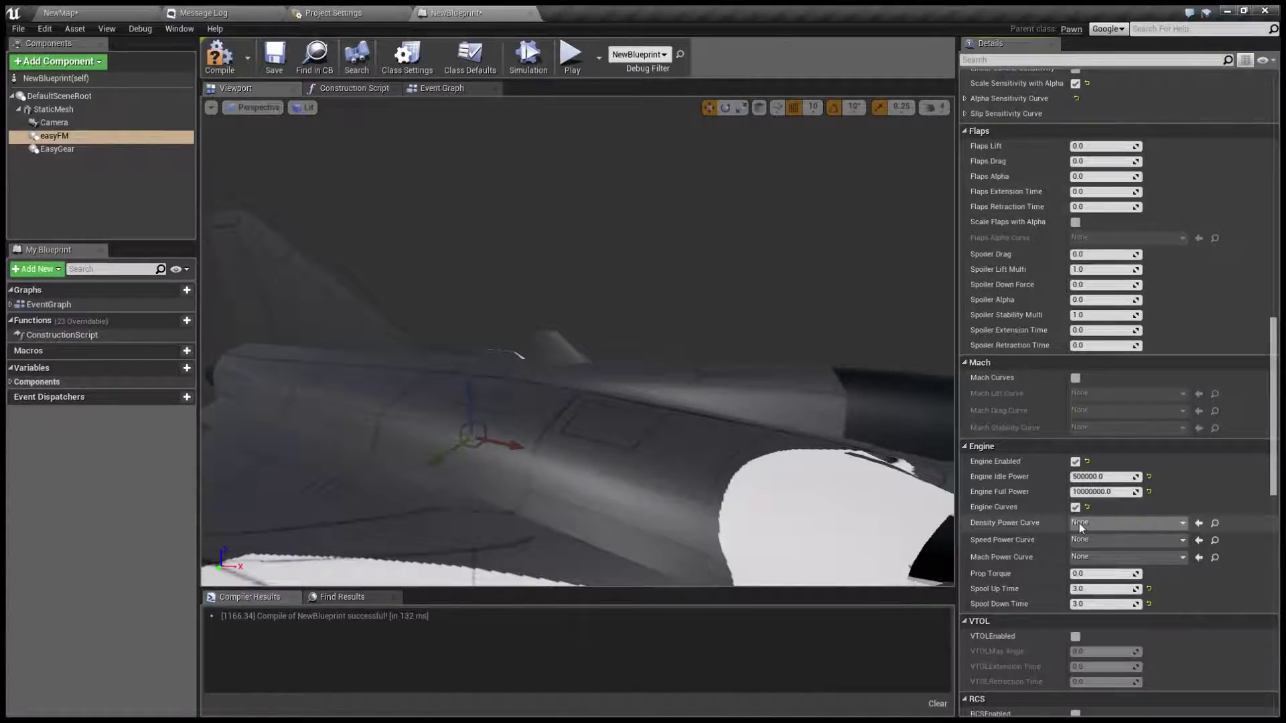
click(1078, 524)
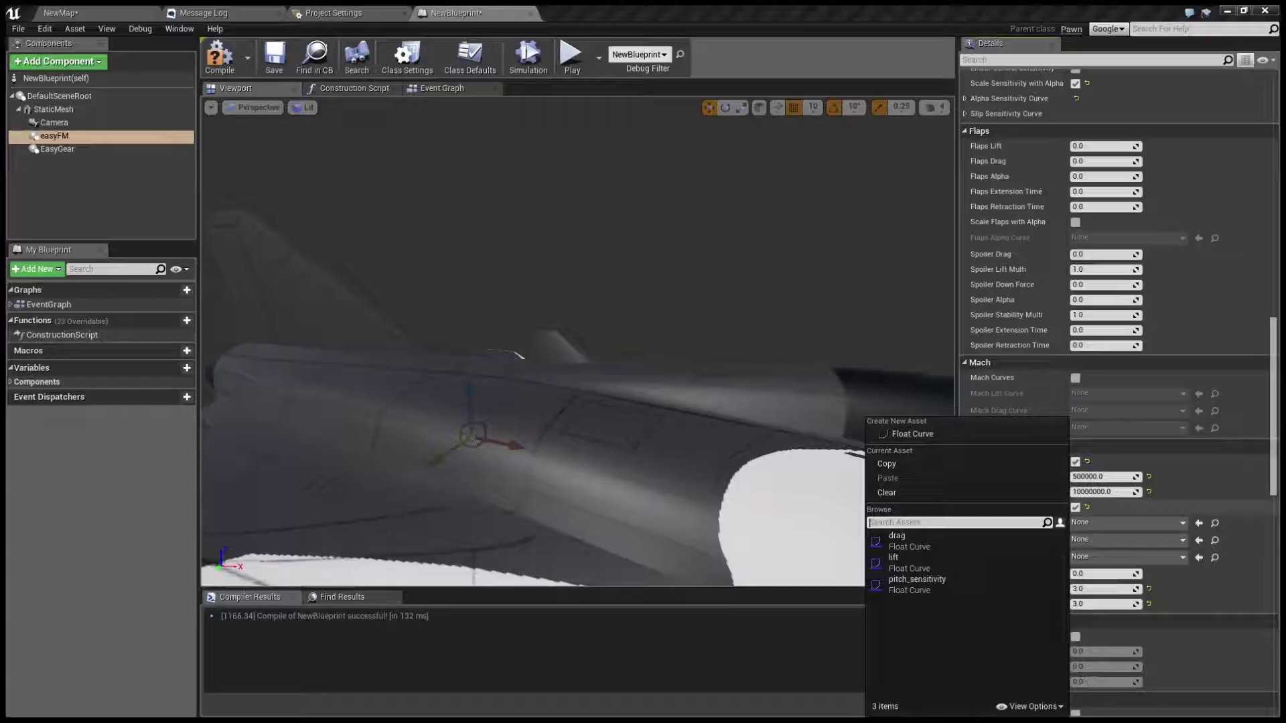
click(1253, 526)
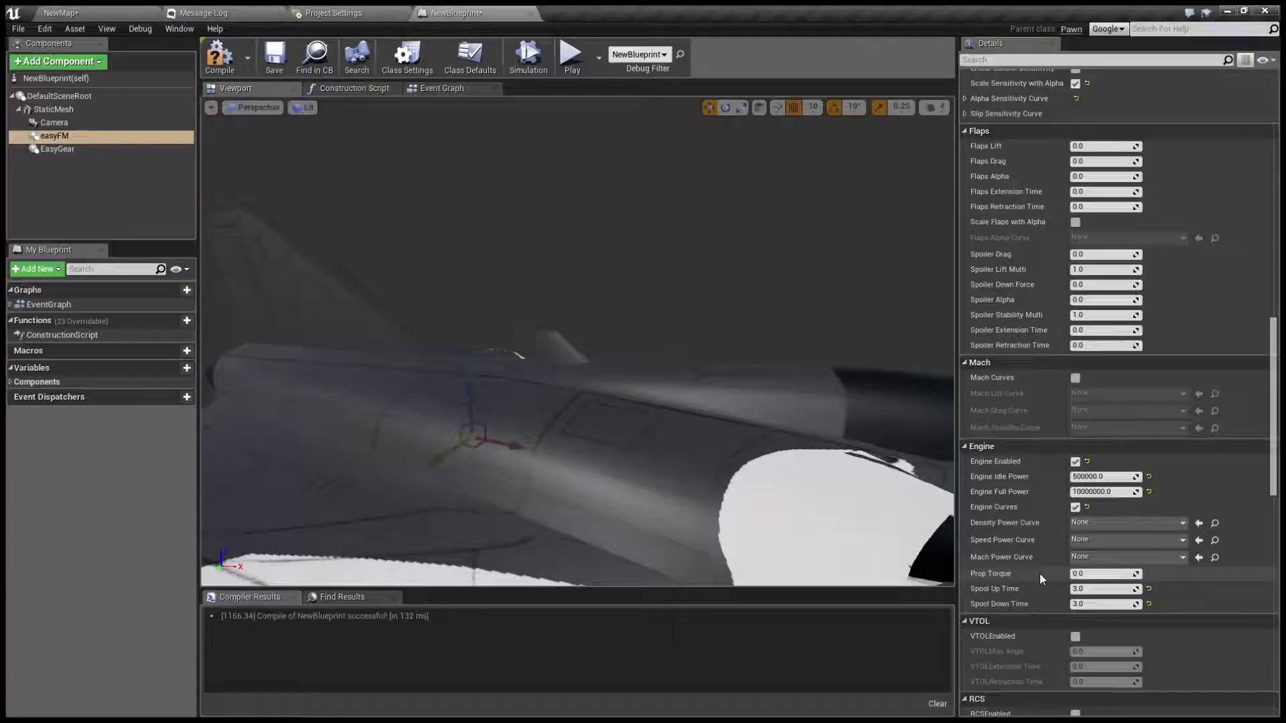
scroll(1040, 573, down, 2)
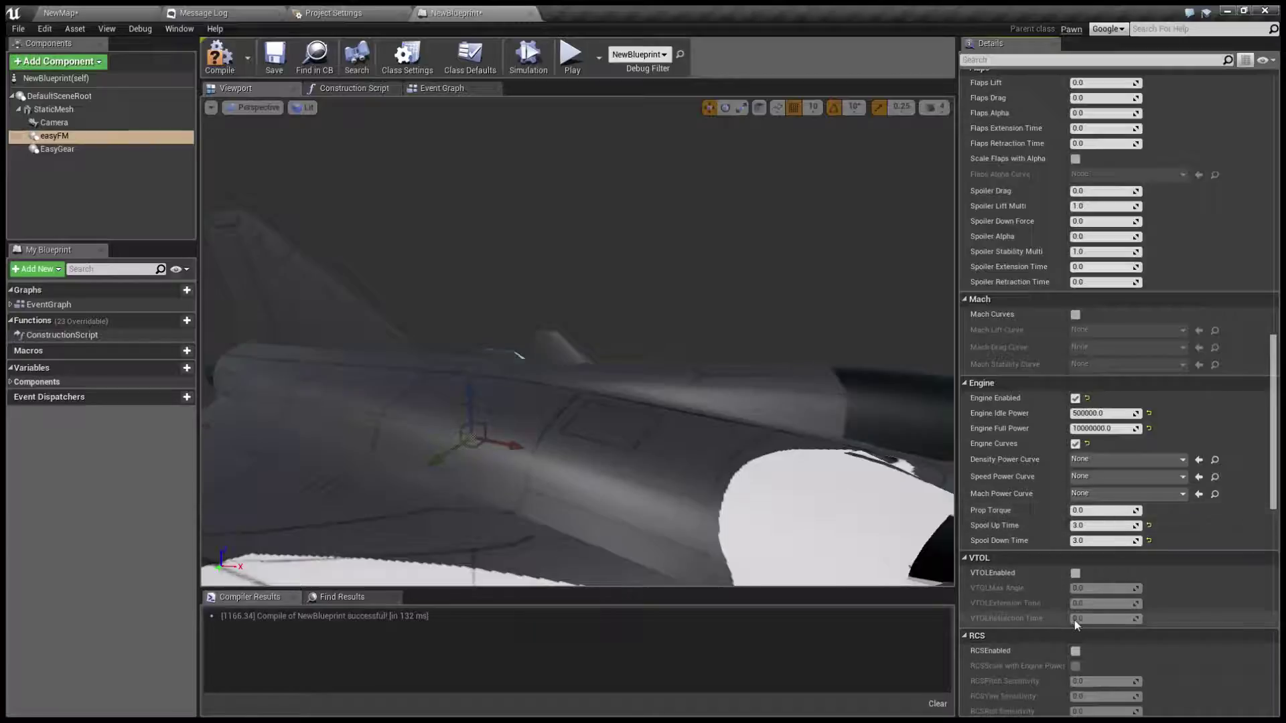
Enable VTOL on easyFM and set VTOL Max Angle to 90
click(1074, 574)
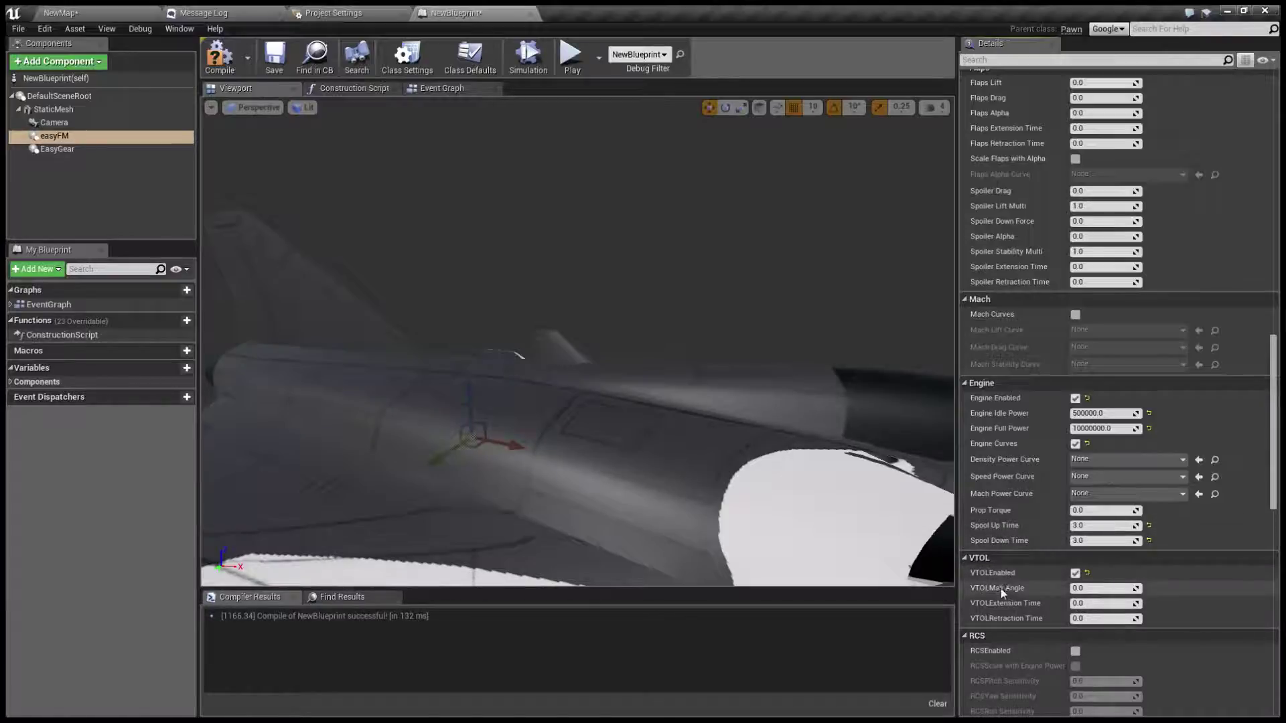
click(1084, 588)
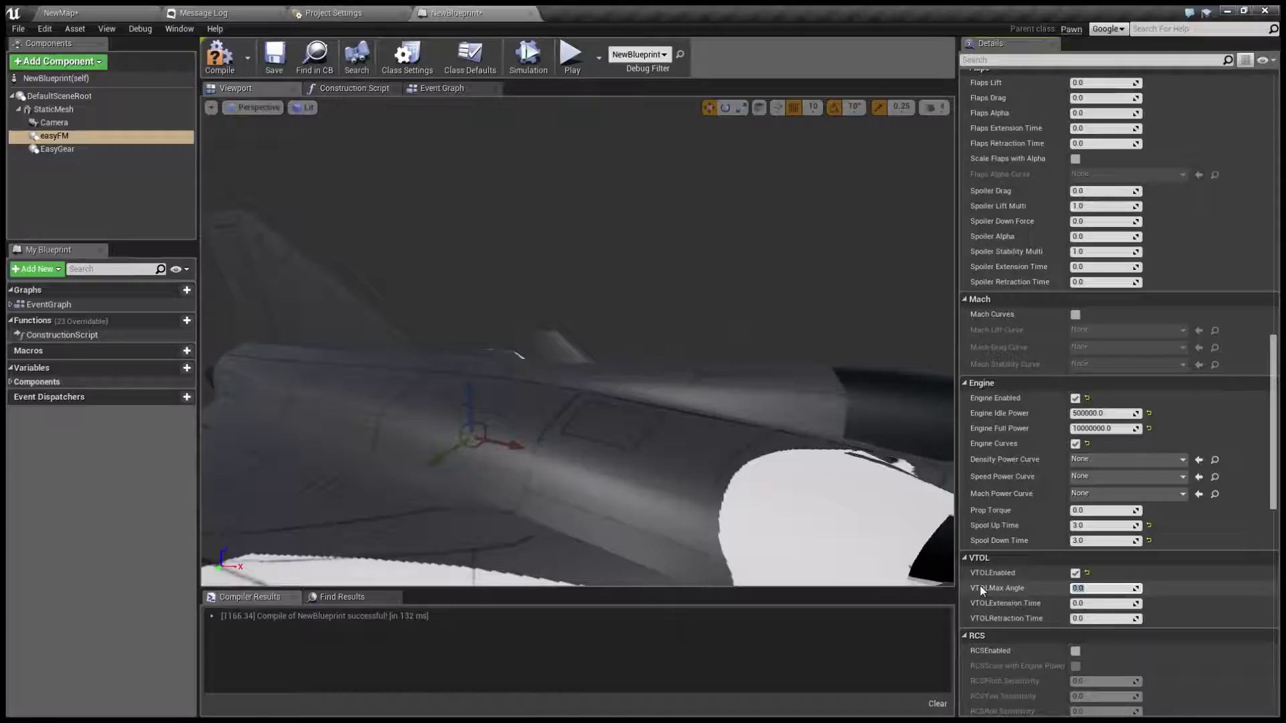
text(90)
key(Return)
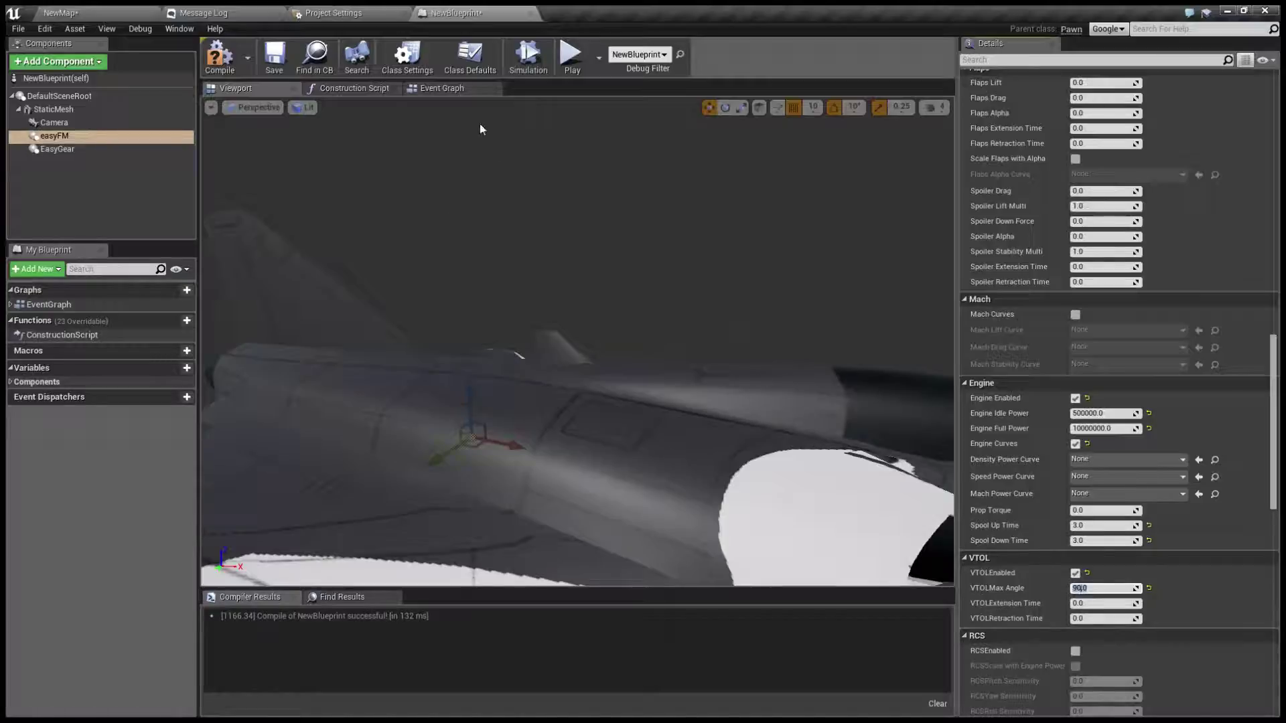
Add a Set VTOLInput node for Easy FM, wired after SET Right Brake Input
click(435, 90)
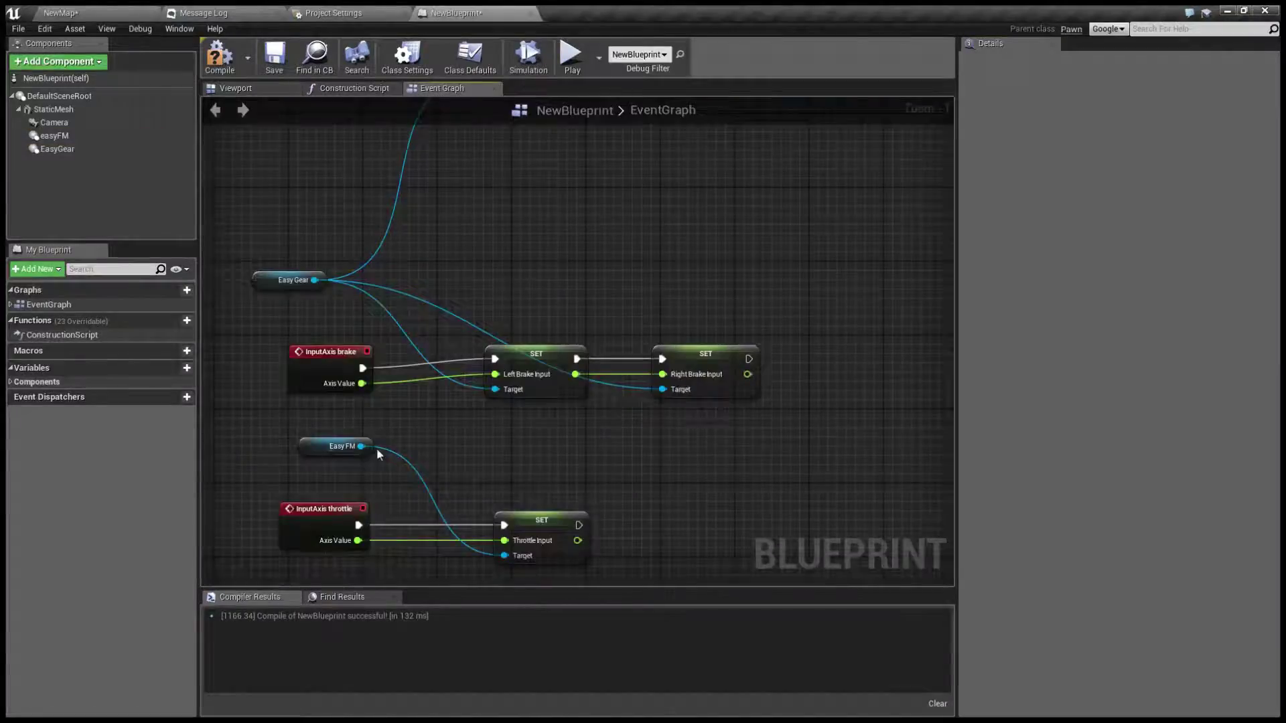
drag(362, 447, 647, 458)
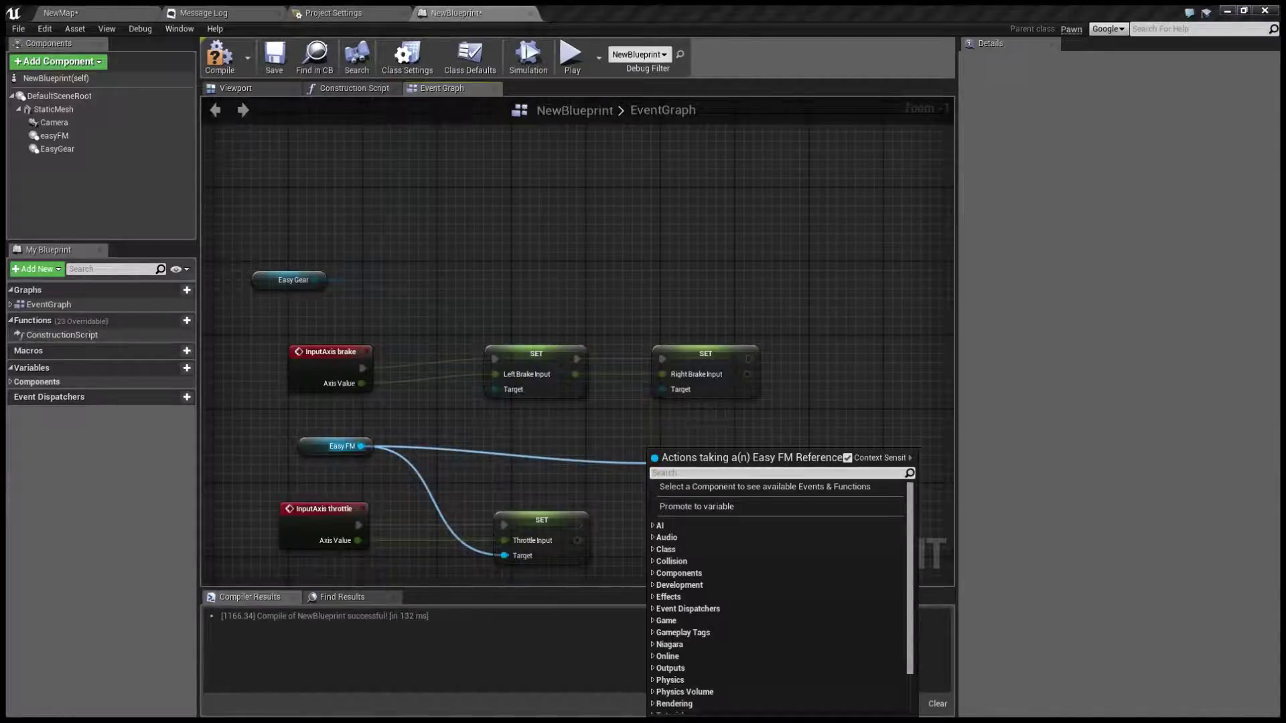
text(vtol)
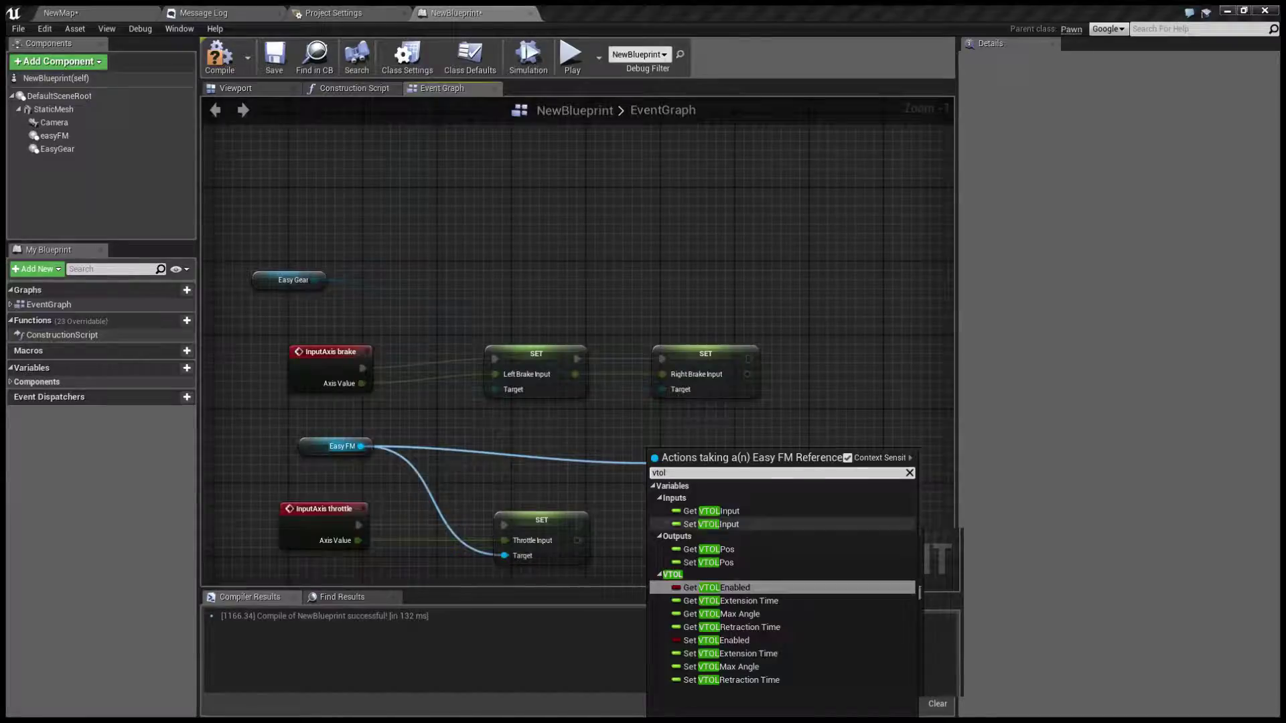
click(711, 524)
drag(711, 469, 873, 360)
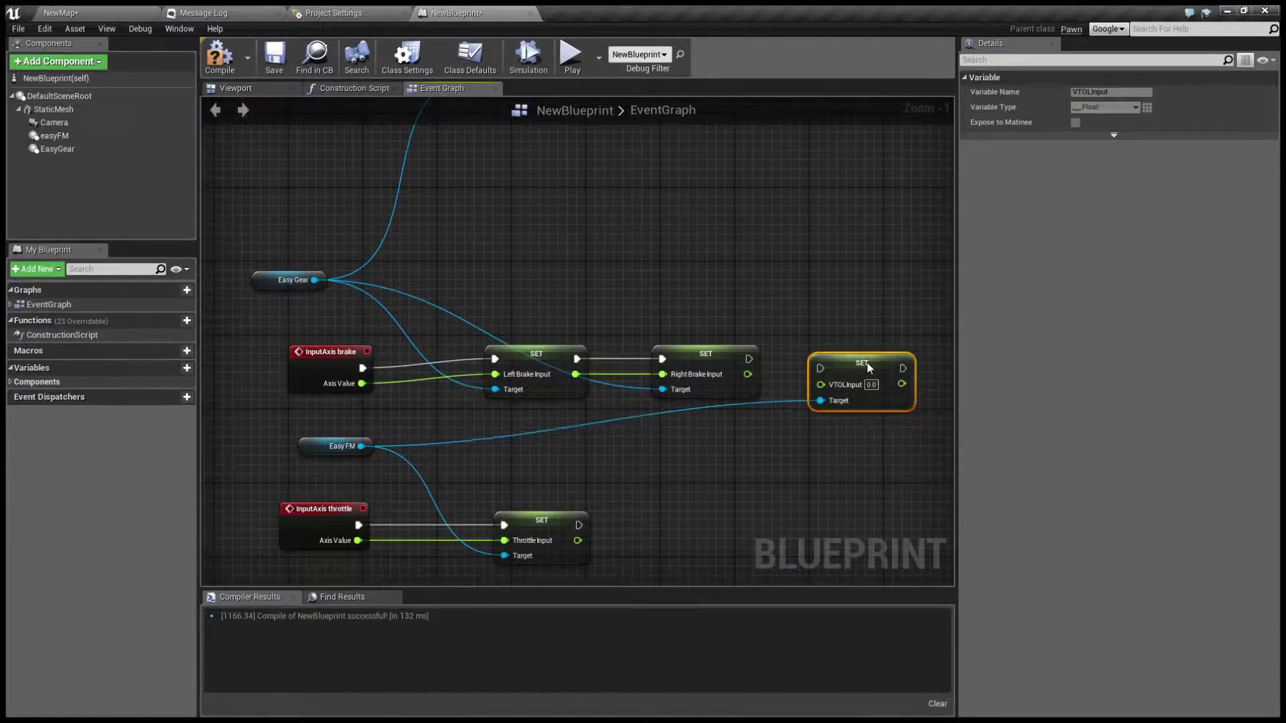
drag(753, 362, 822, 387)
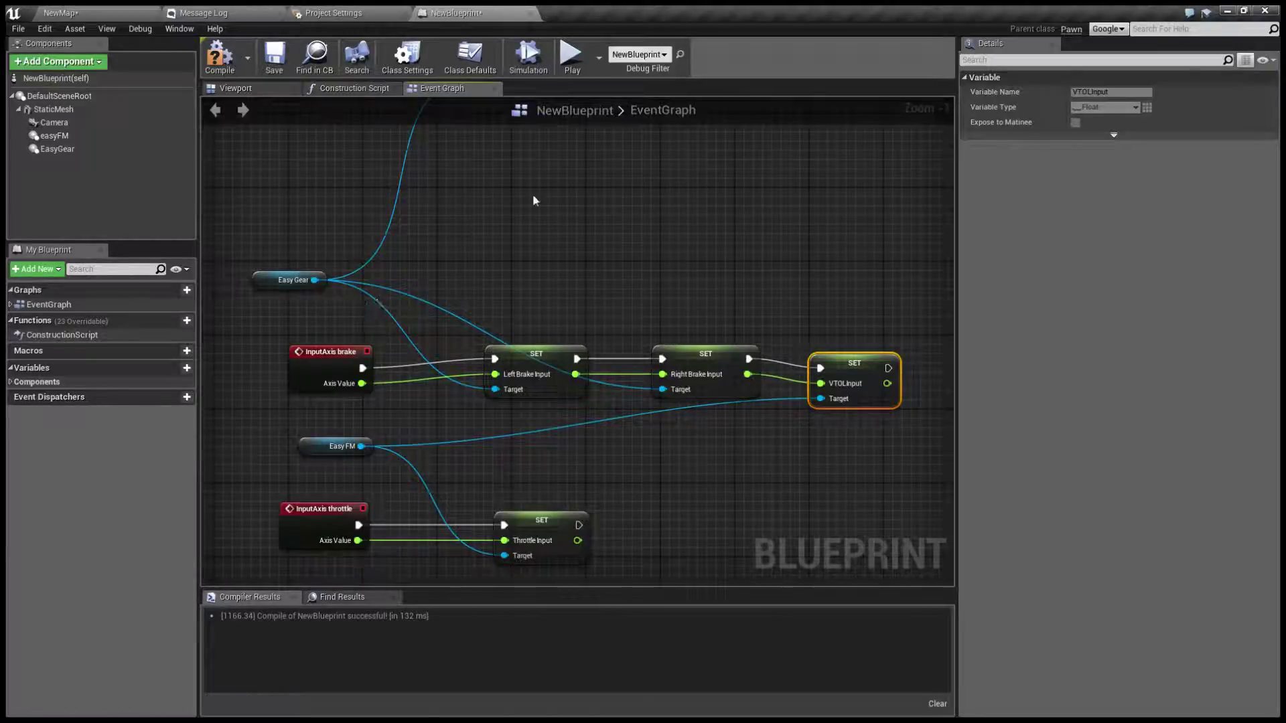
Raise easyFM's Engine Full Power to 50000000.0
click(61, 138)
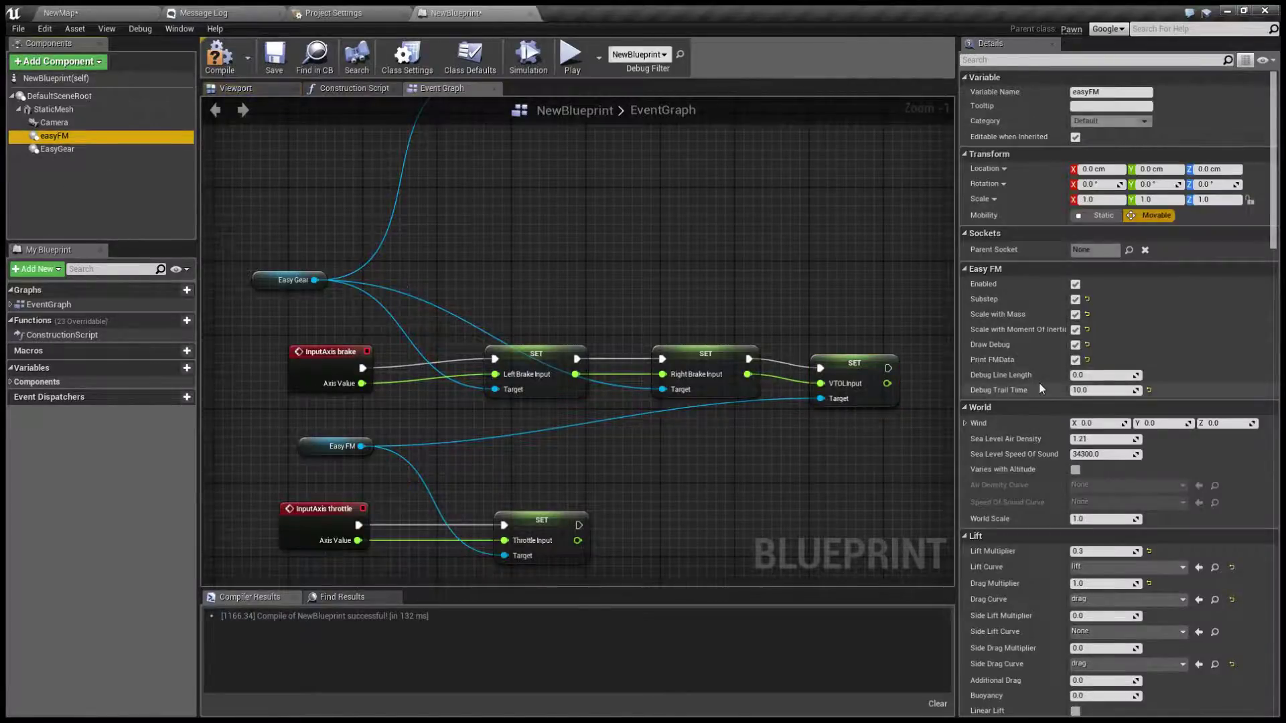
scroll(1029, 391, down, 15)
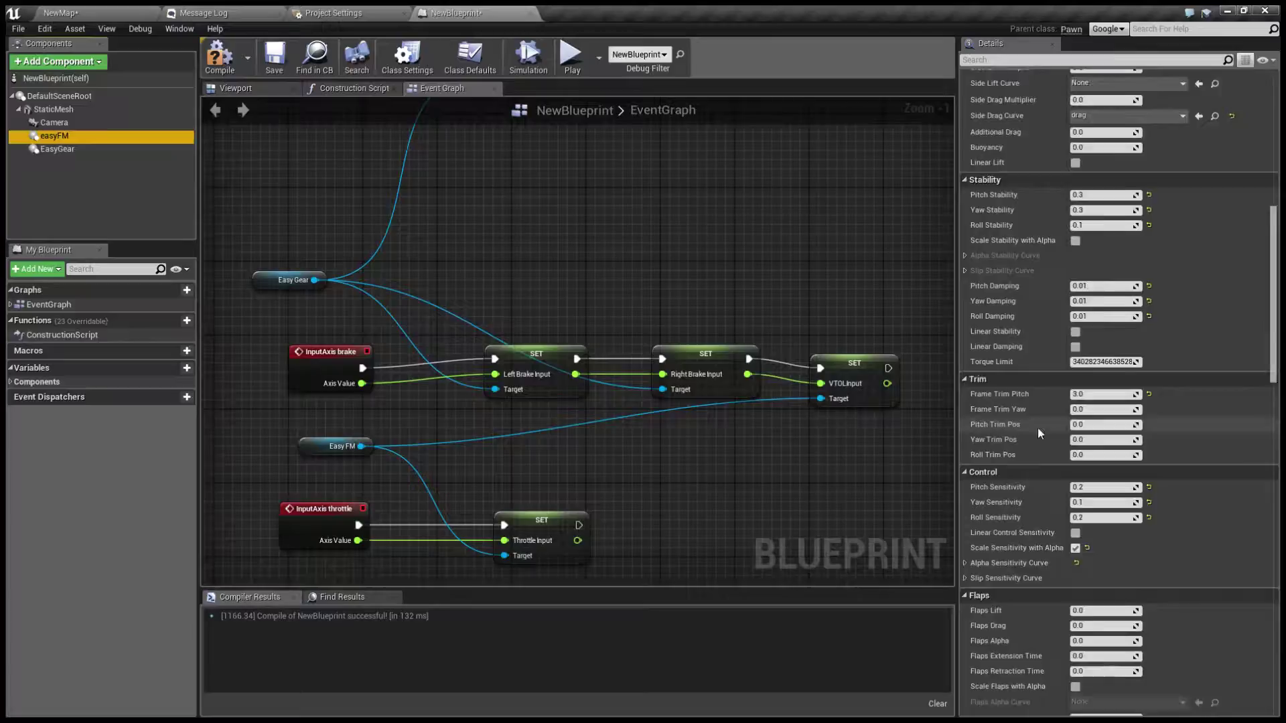
scroll(1019, 463, down, 3)
scroll(1026, 468, down, 3)
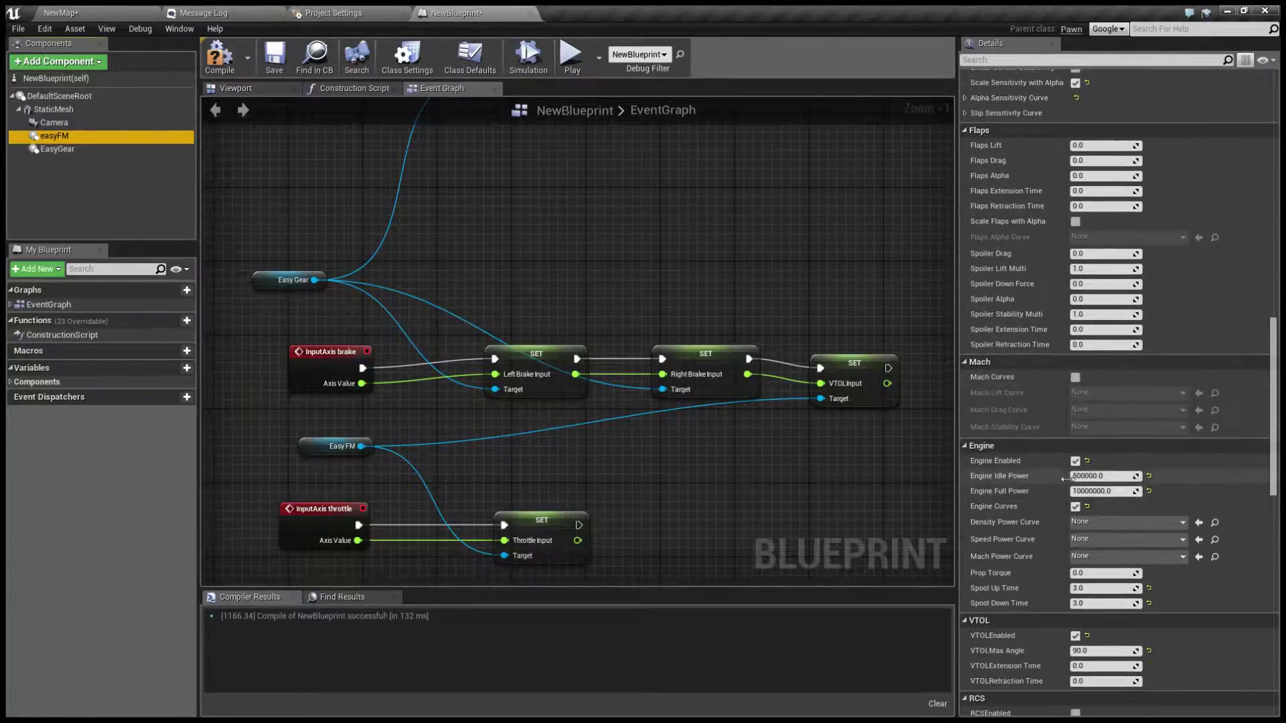
click(1075, 491)
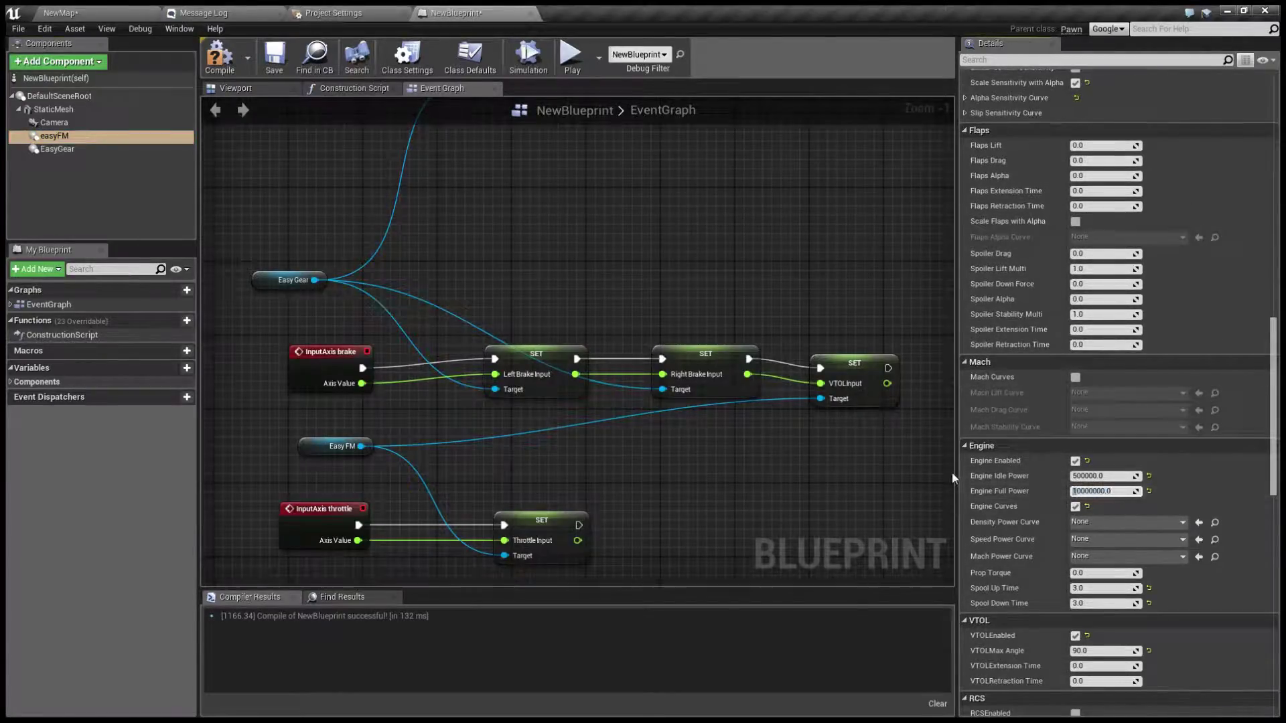
key(Delete)
text(5)
click(568, 61)
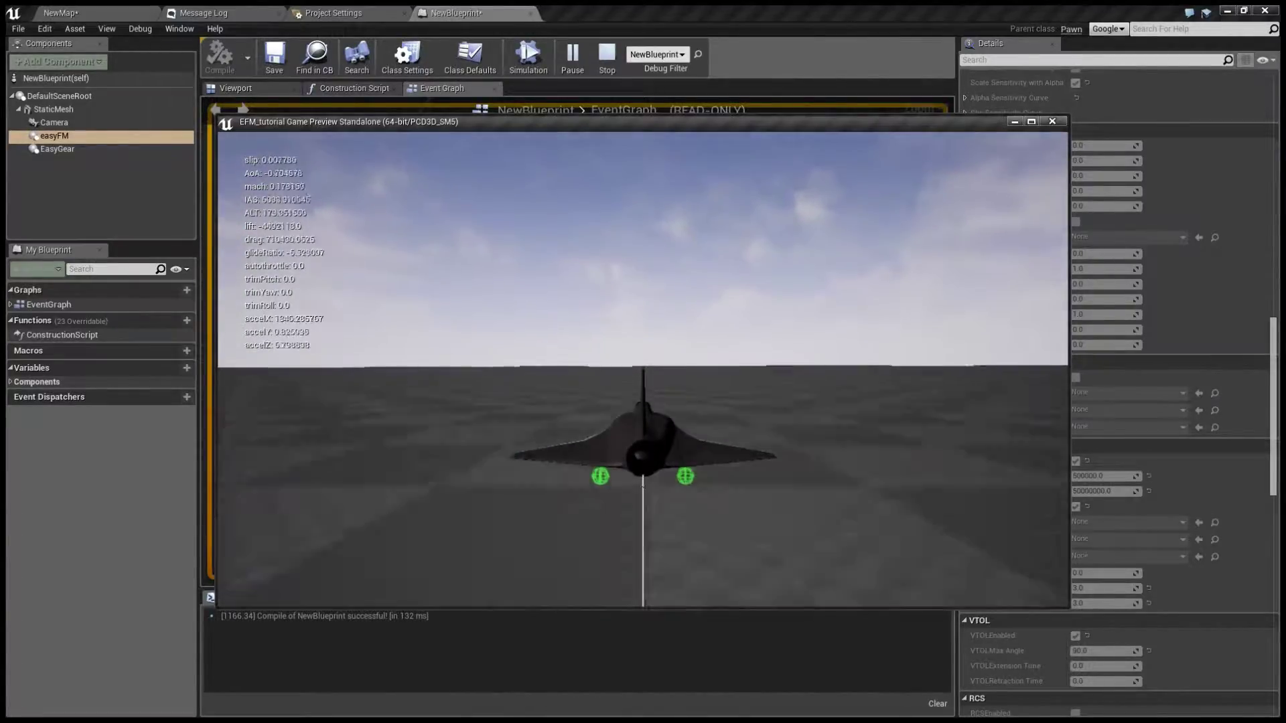
key(Escape)
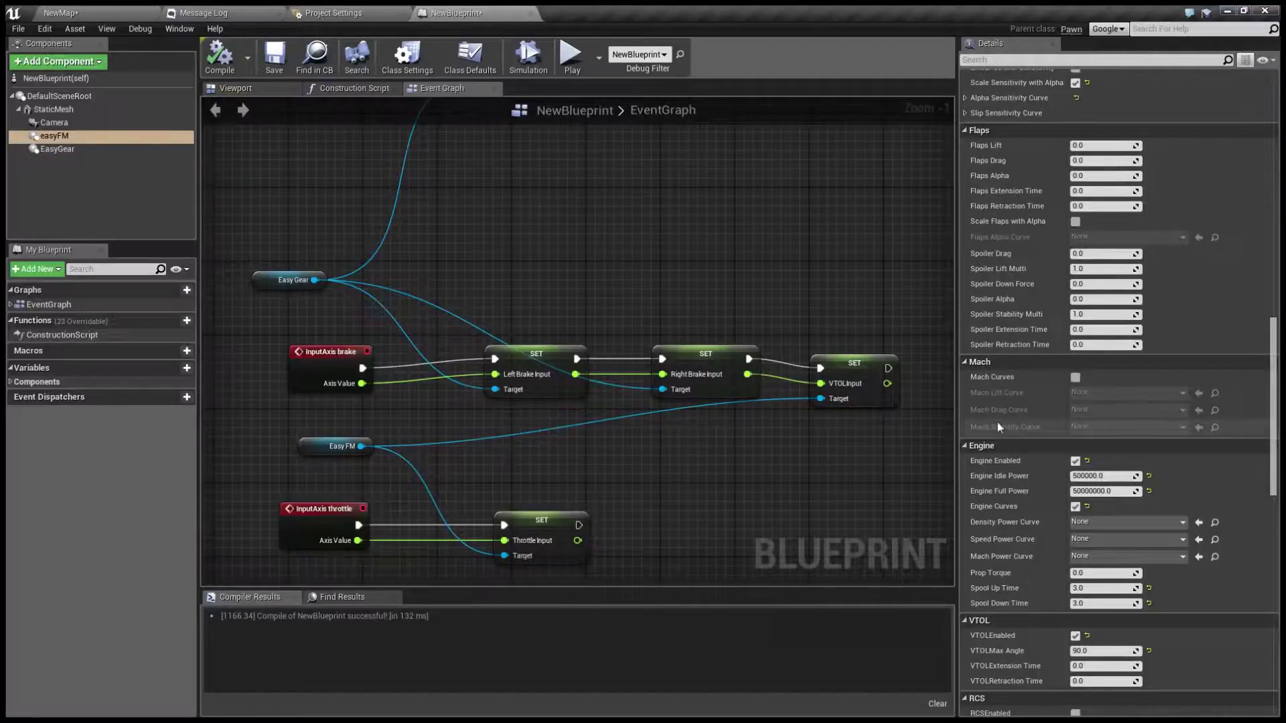
Enable RCS on easyFM with RCS Pitch, Yaw and Roll Sensitivity each set to 1
scroll(1016, 488, down, 5)
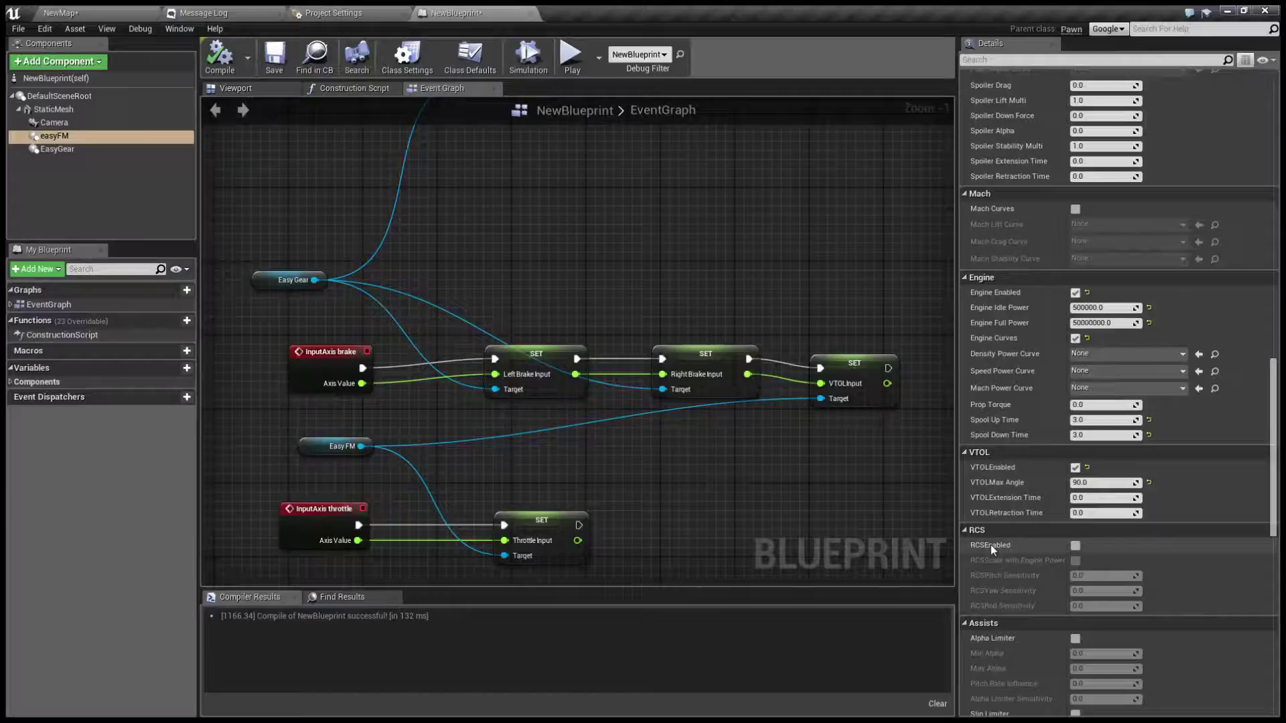
click(1075, 546)
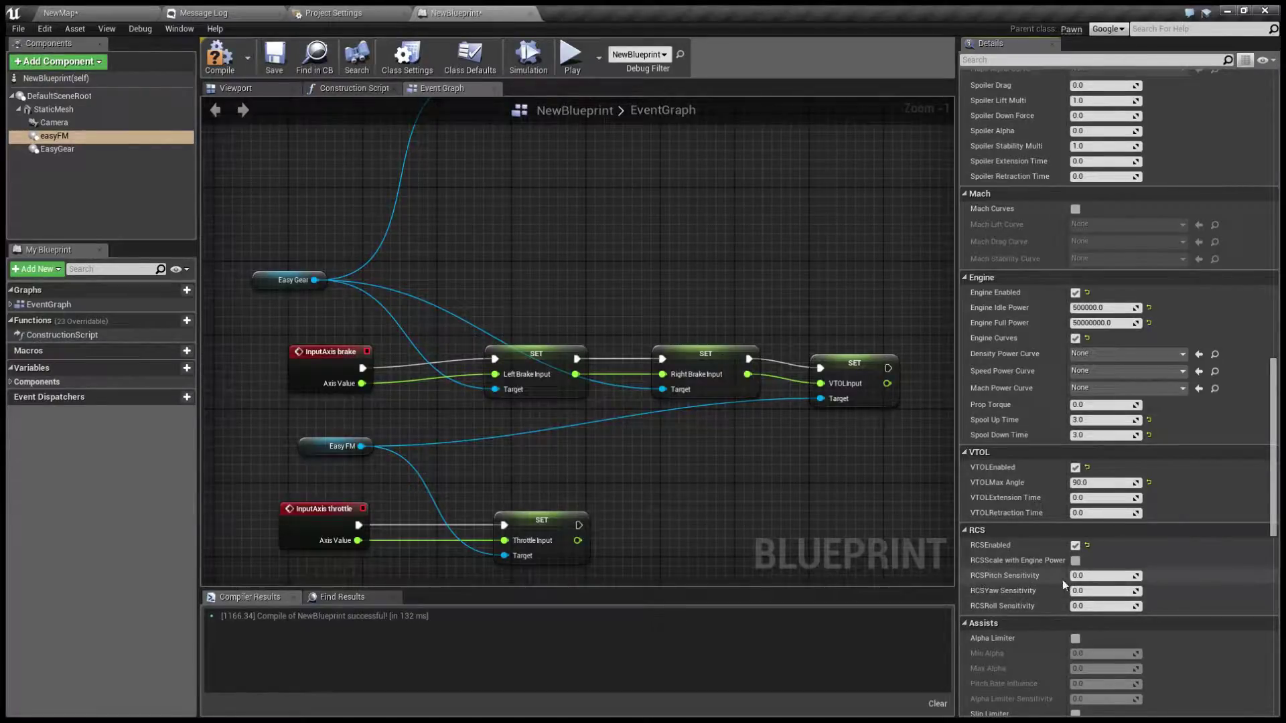
click(1080, 576)
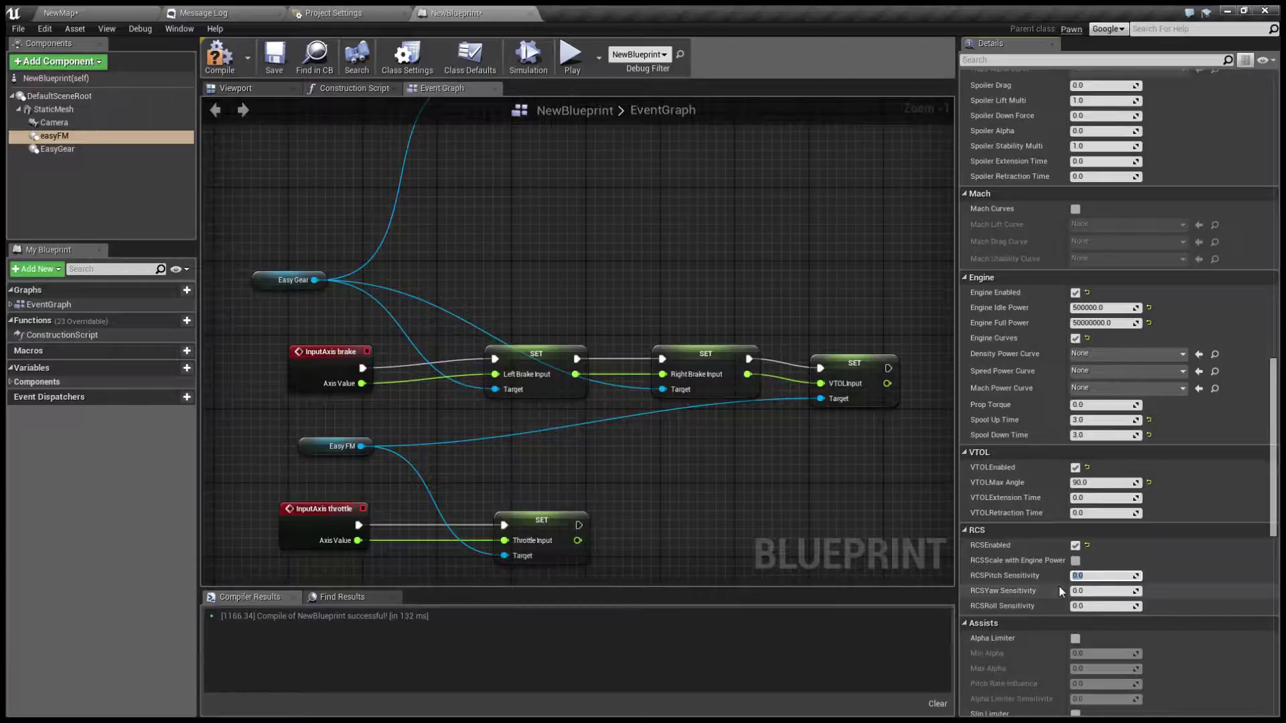
text(1)
key(Tab)
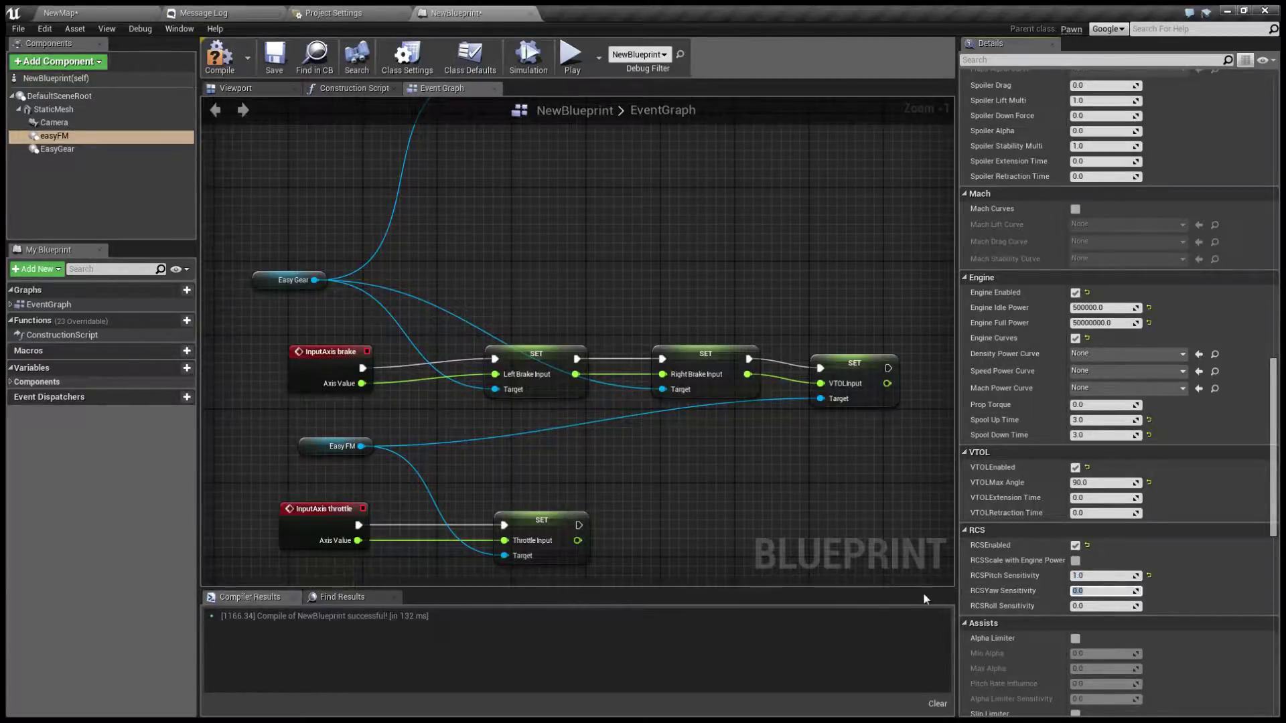
text(1)
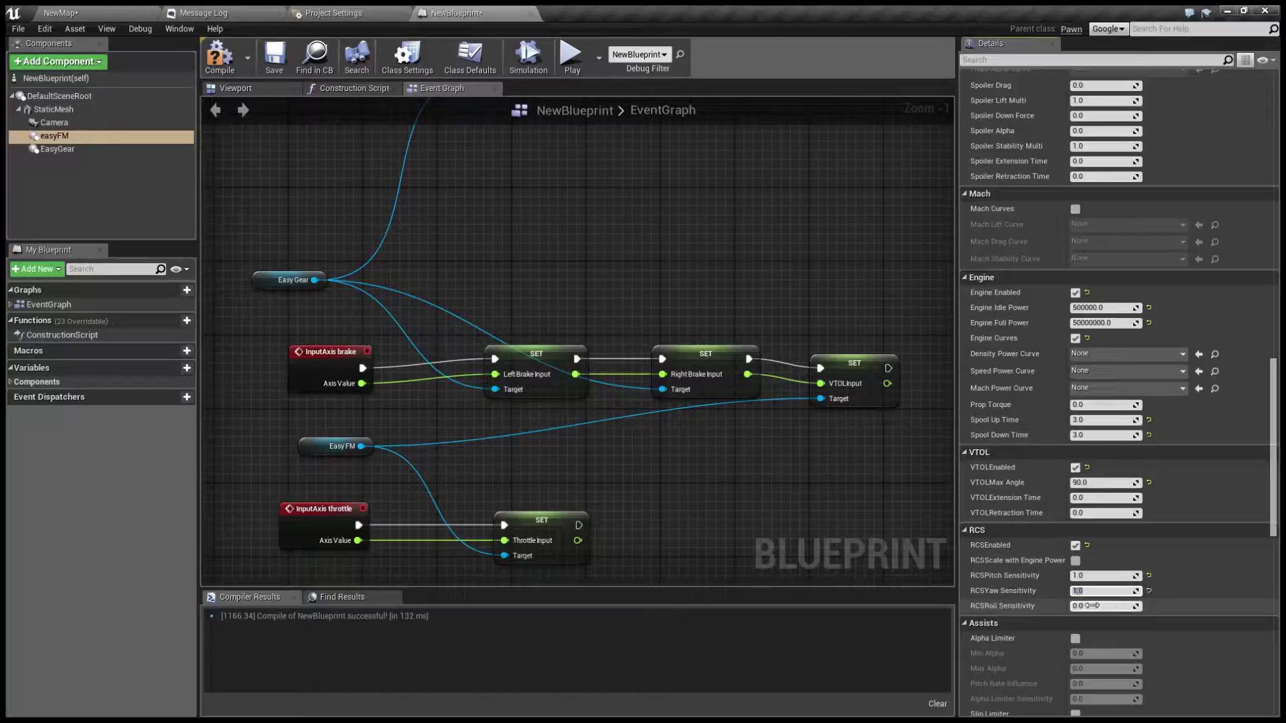
click(1091, 605)
text(1)
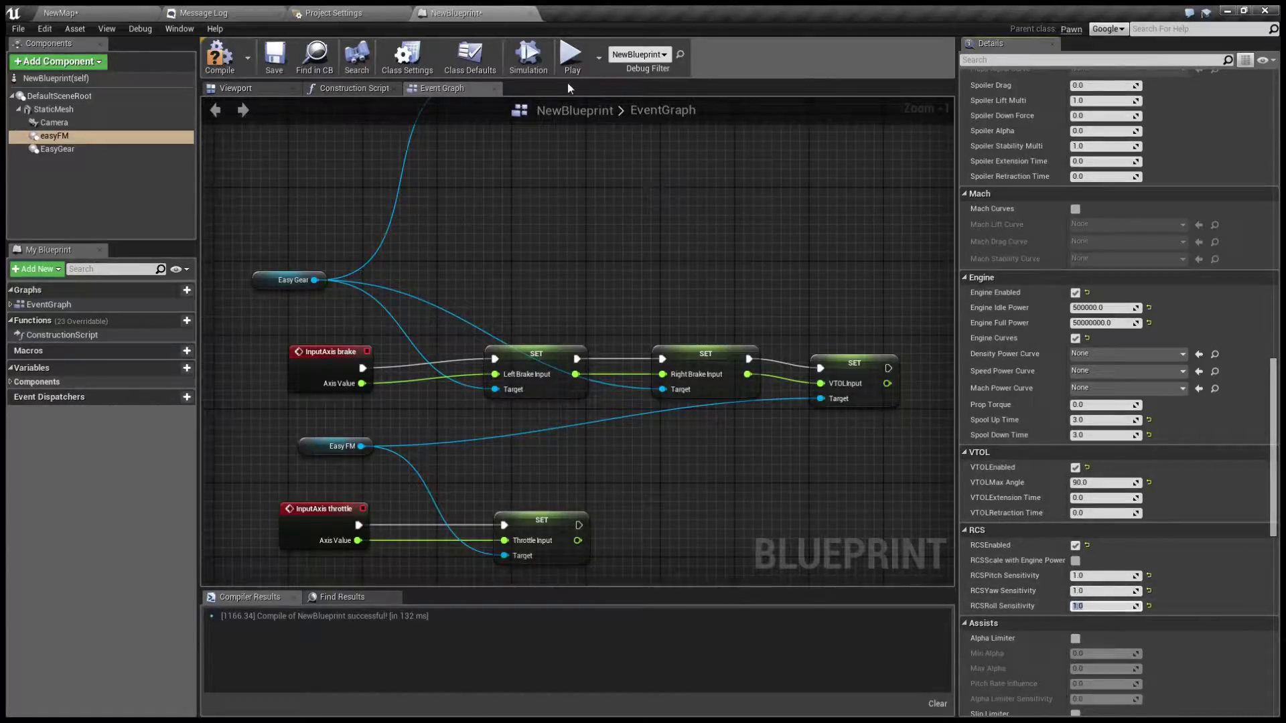
click(571, 60)
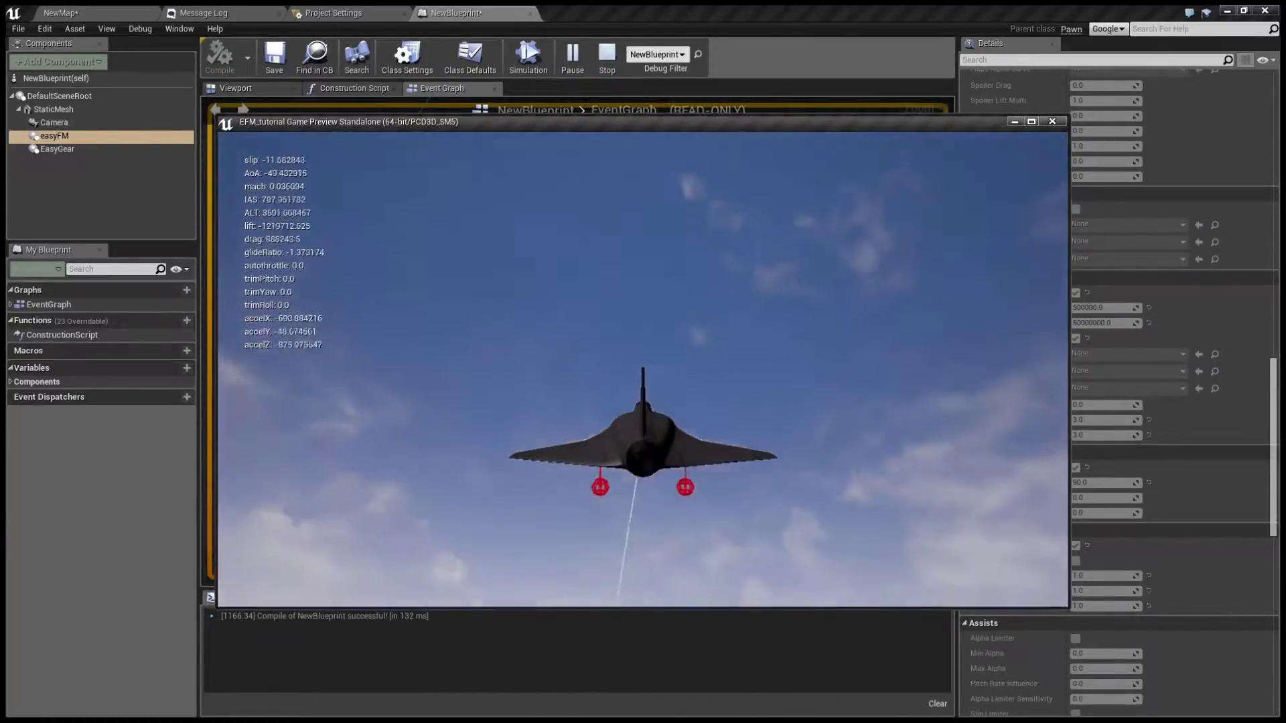
Set RCS Pitch, Yaw and Roll Sensitivity to 10, then test-fly the aircraft and stop
key(Escape)
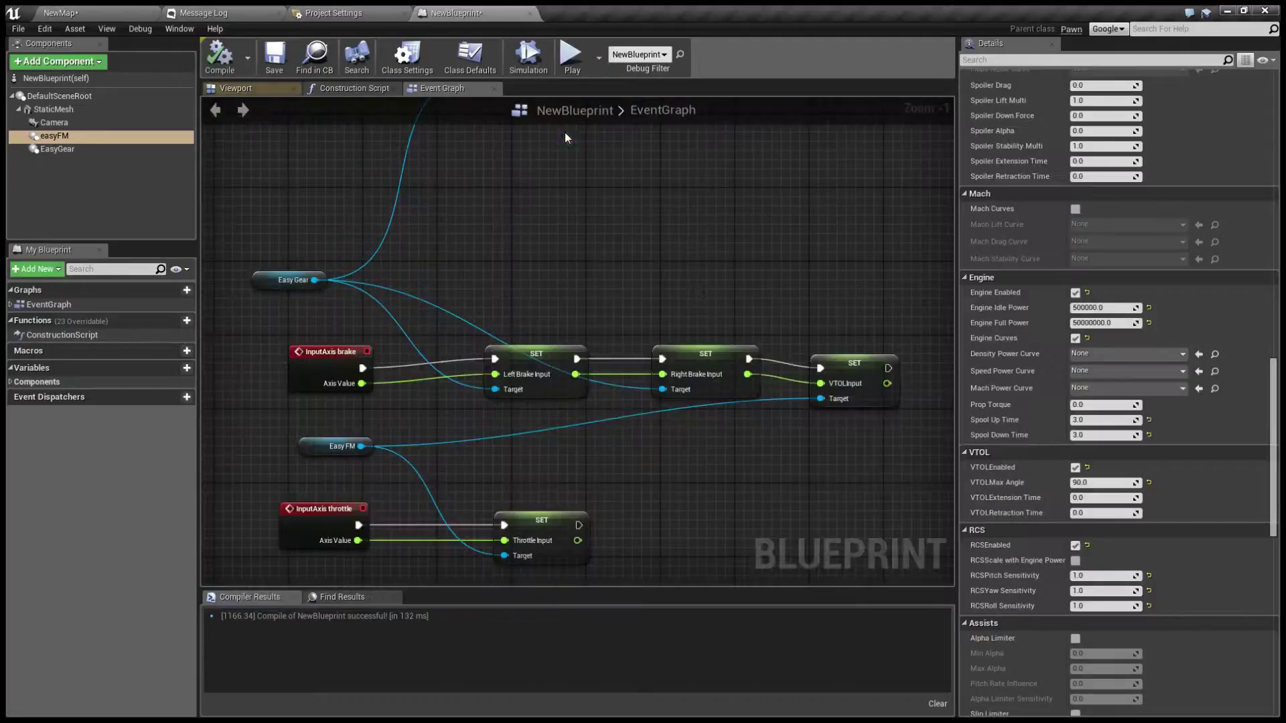
click(1083, 575)
text(10)
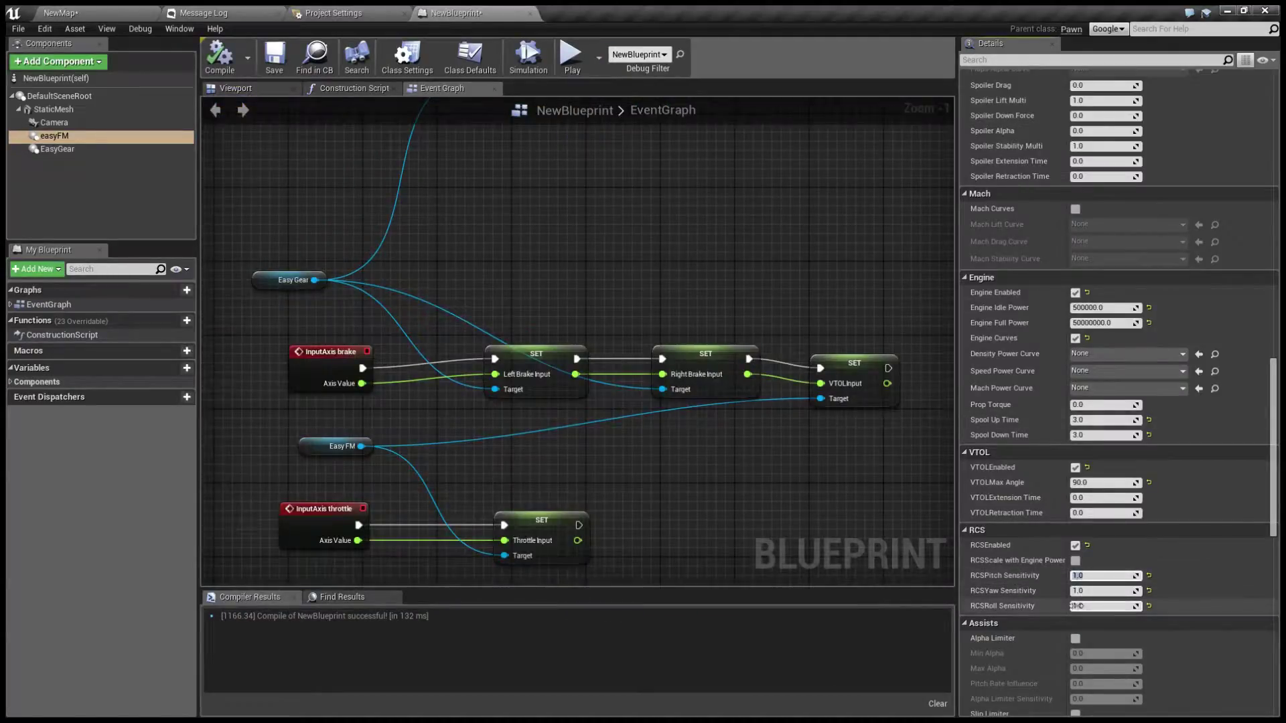
click(1083, 592)
text(10)
click(1083, 607)
text(10)
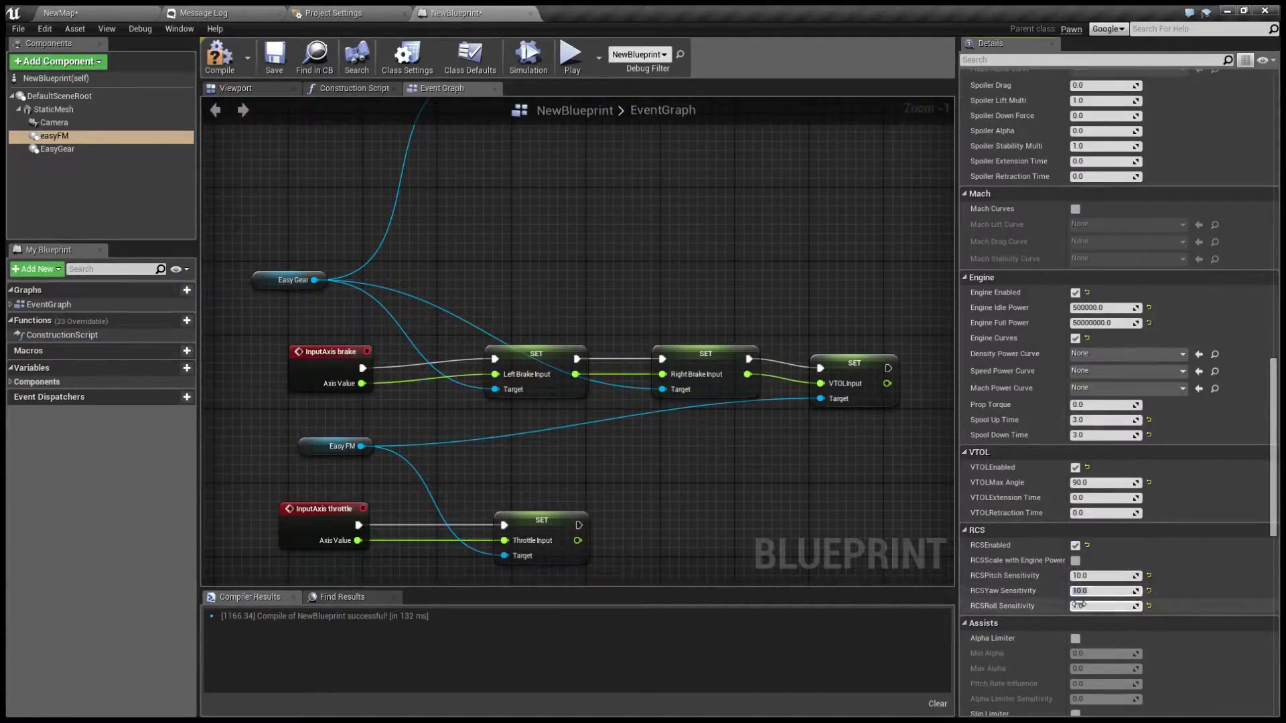
key(Return)
click(577, 71)
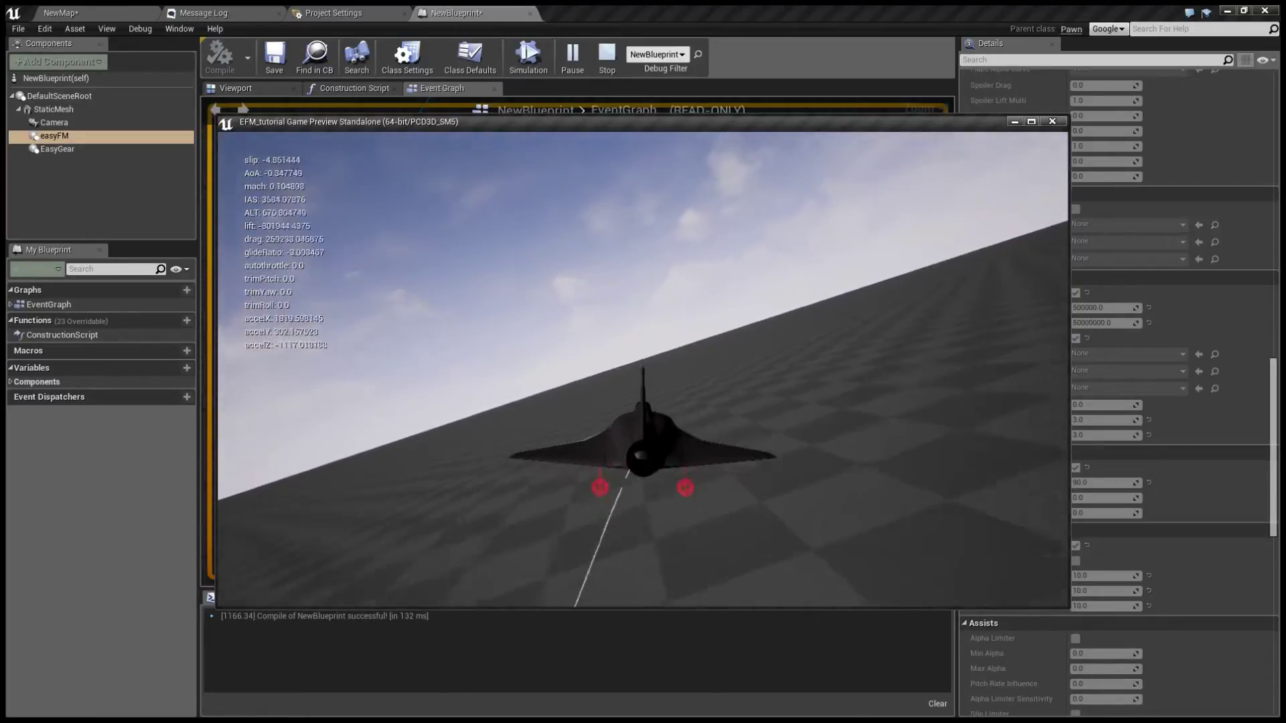
key(Escape)
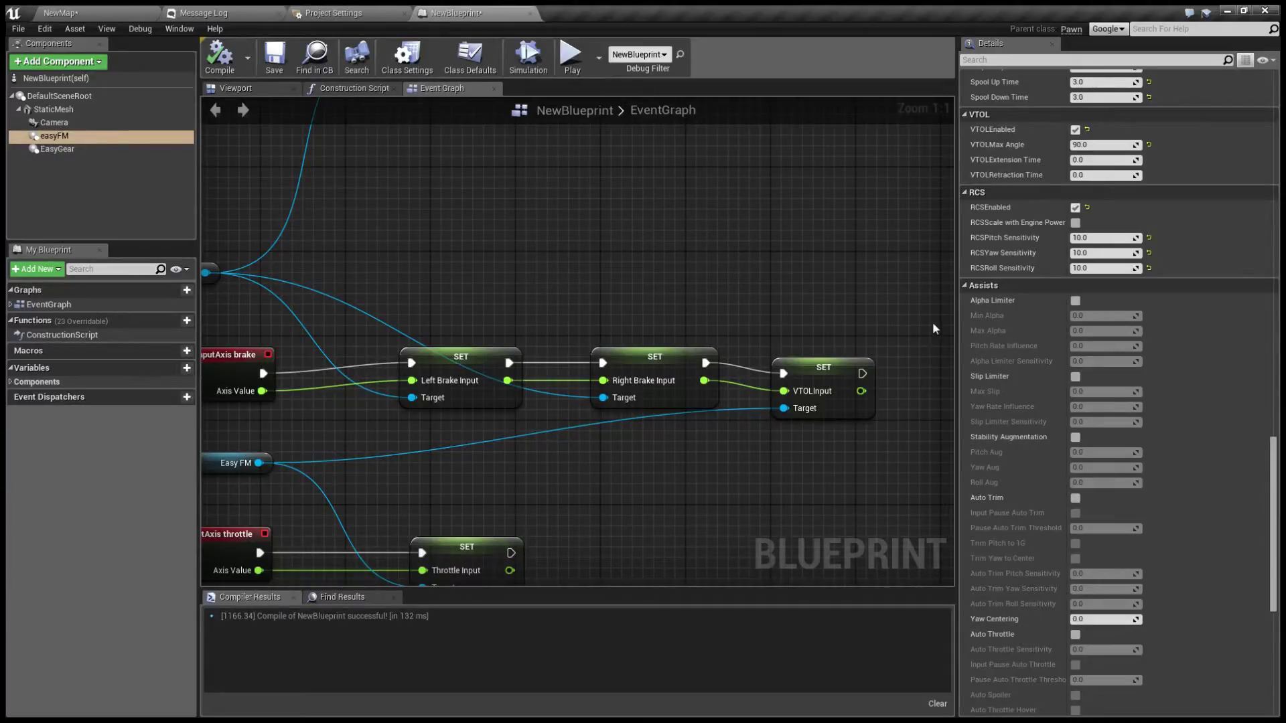
scroll(964, 305, down, 3)
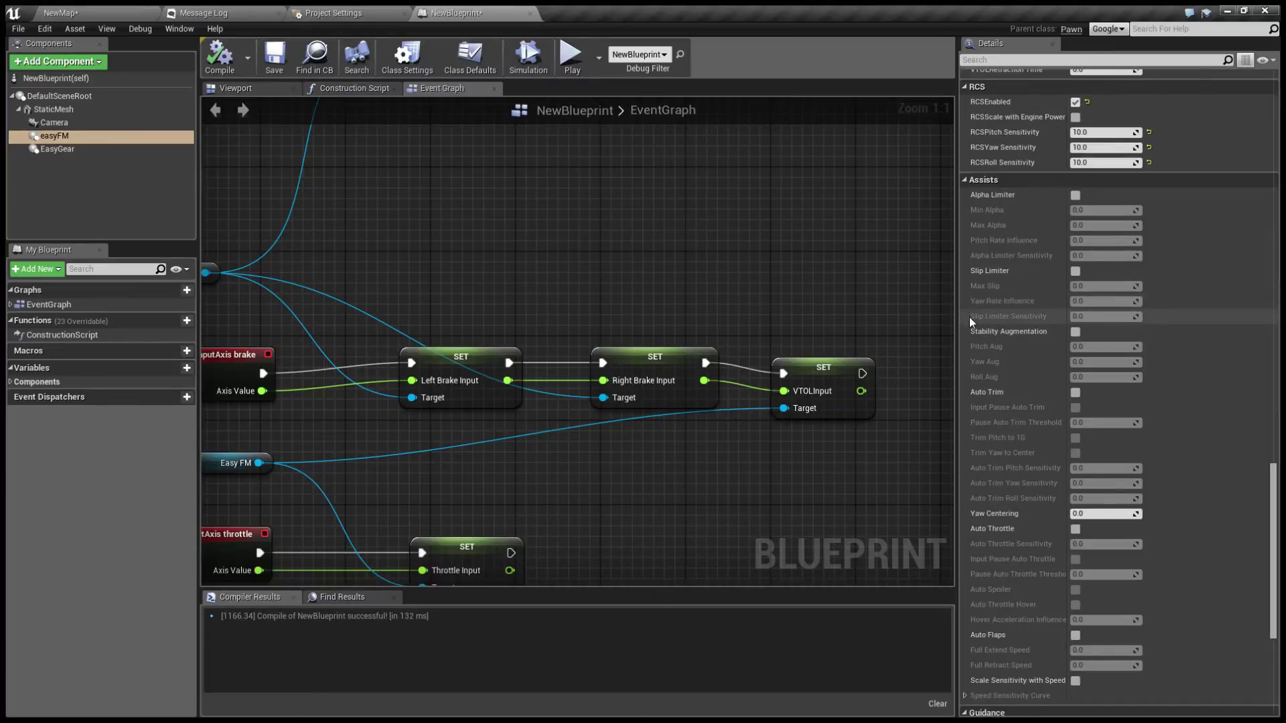
scroll(972, 325, down, 1)
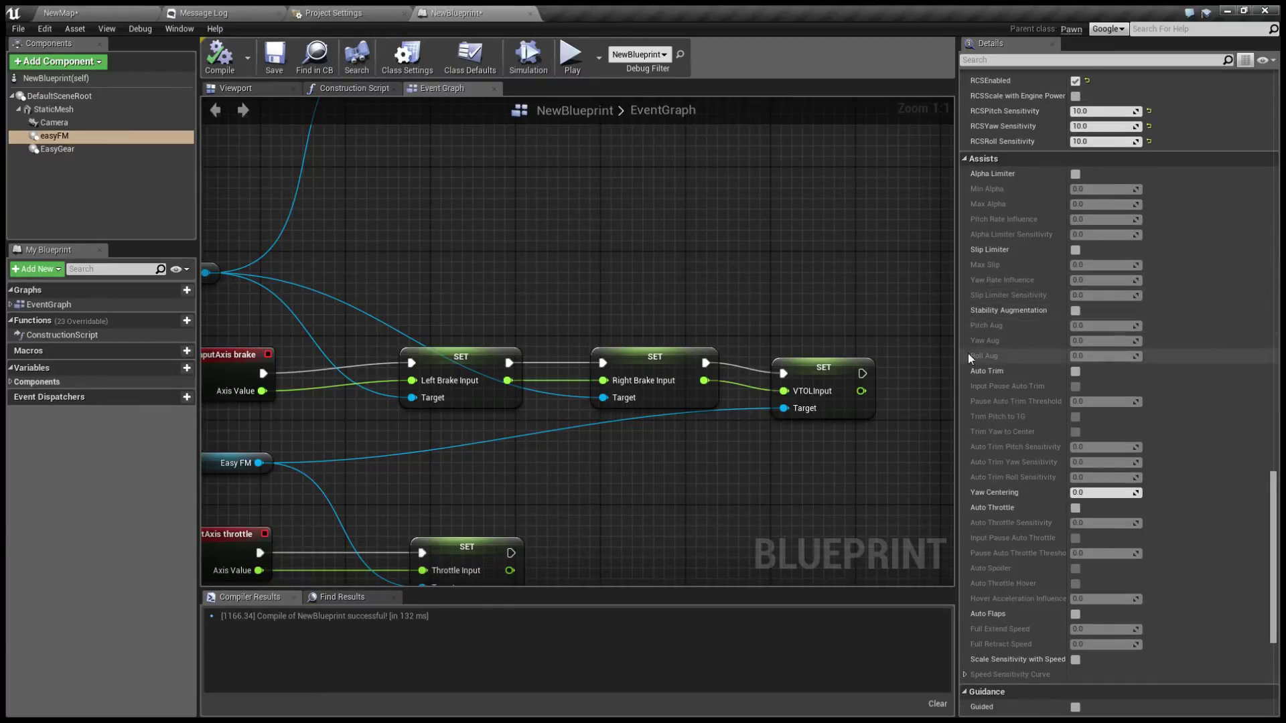